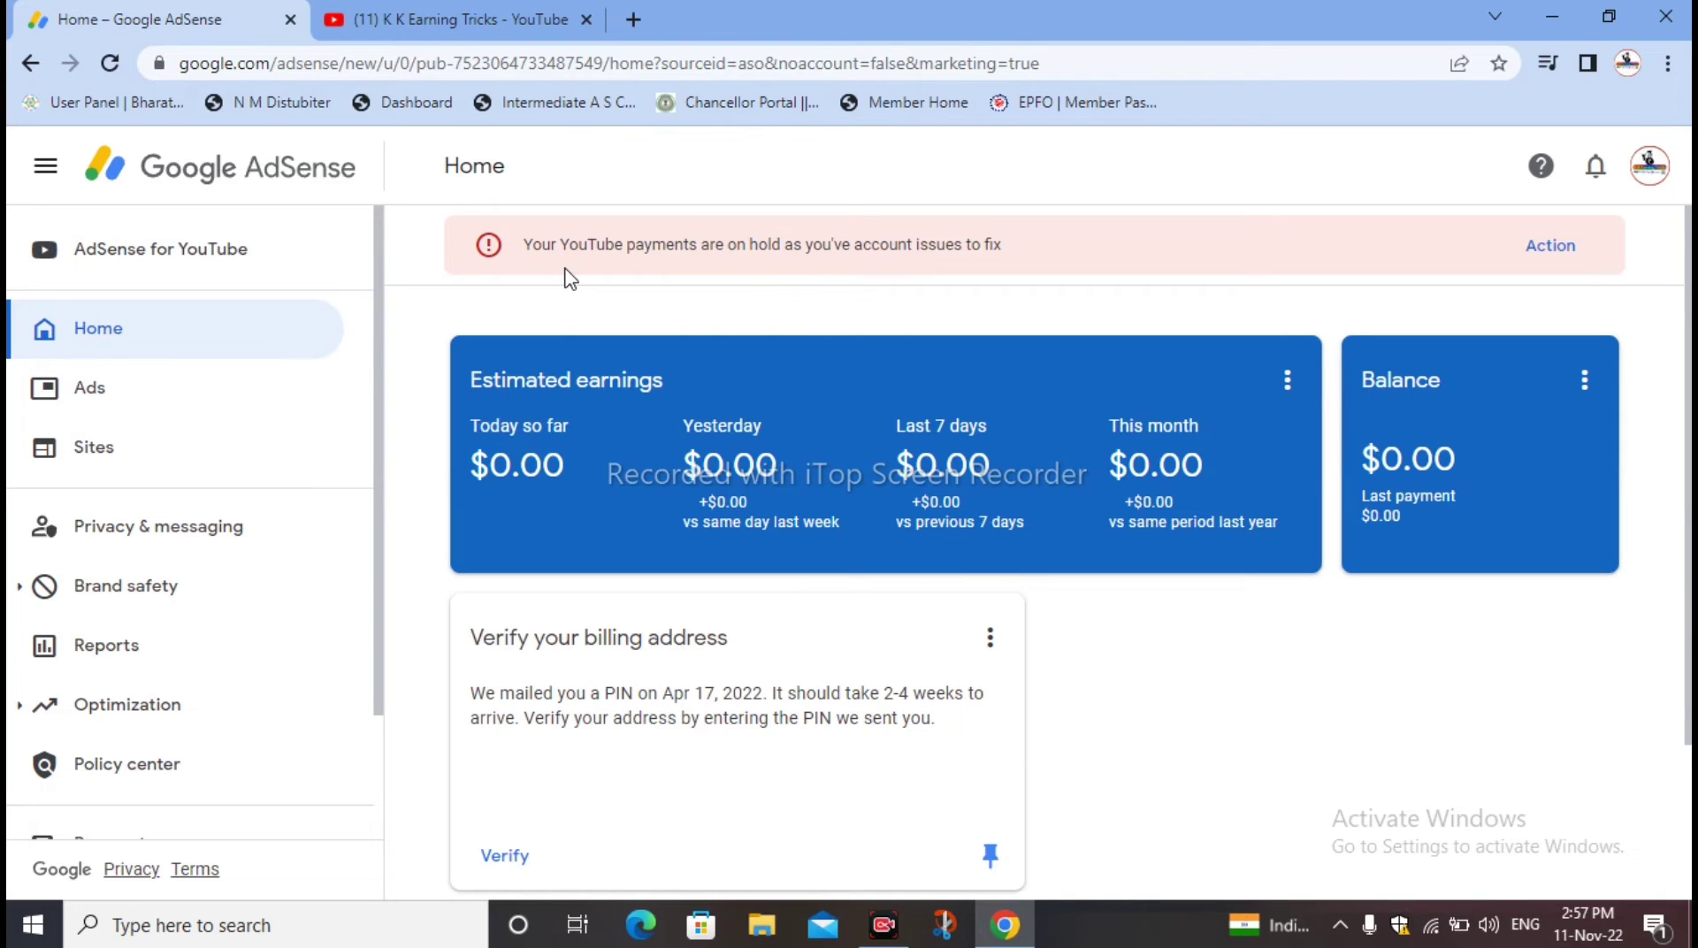
Close the open AdSense home page and load the AdSense ads page in a new tab
{"action": "left_click", "coordinate": [429, 18]}
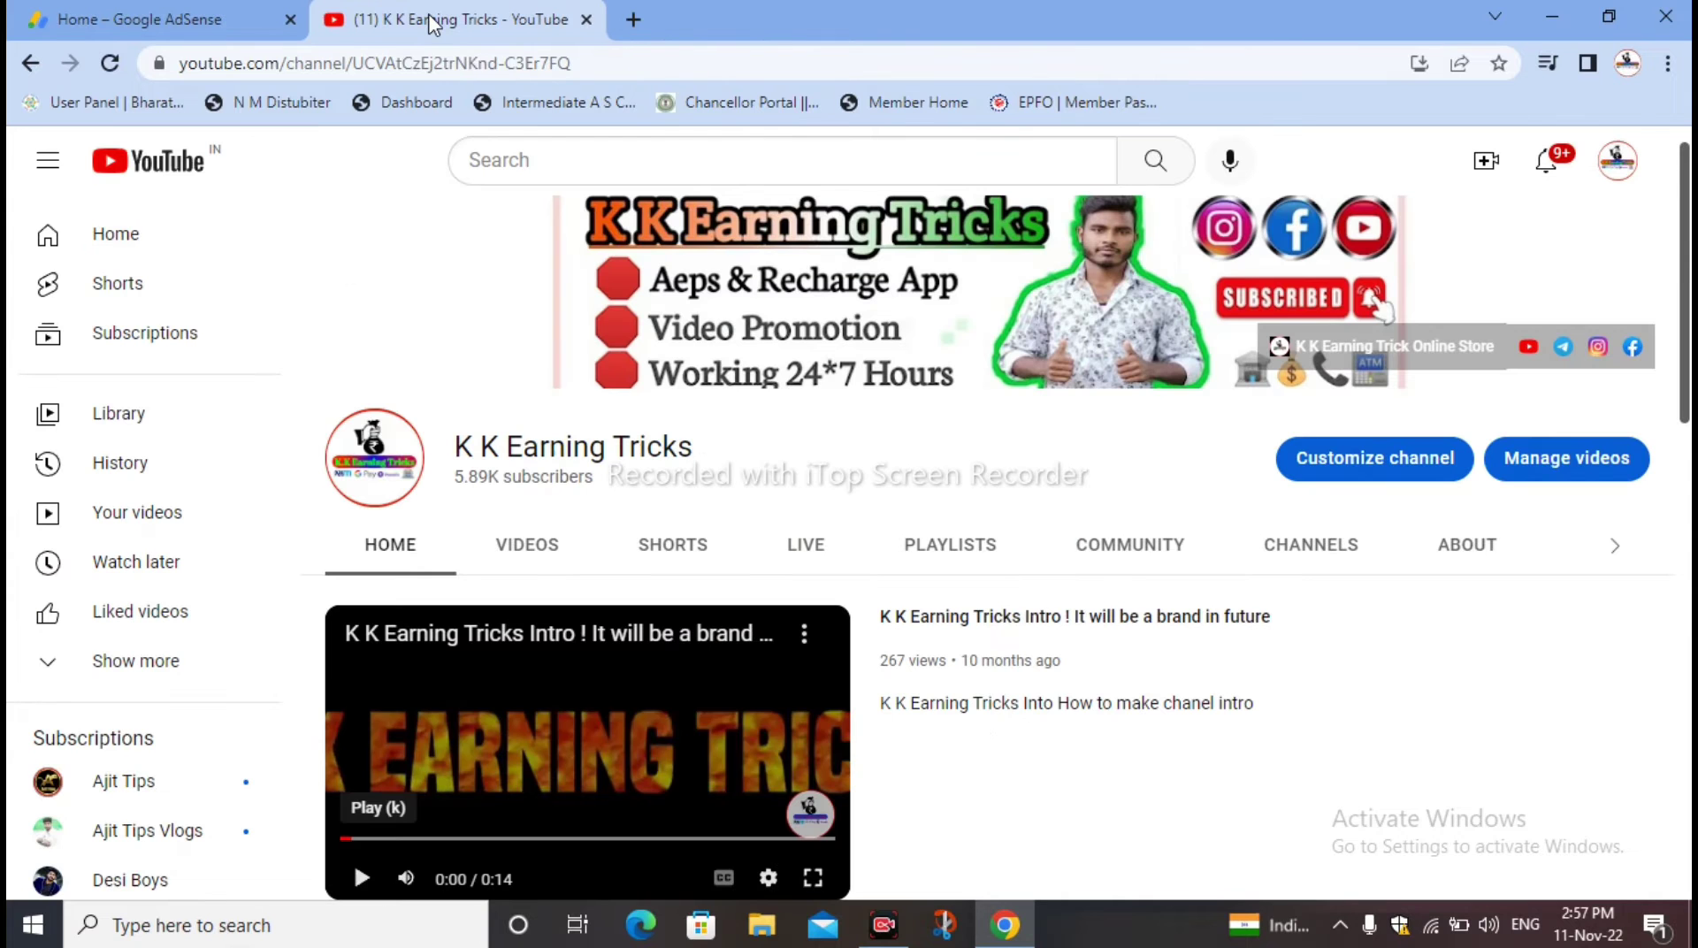
{"action": "left_click", "coordinate": [89, 16]}
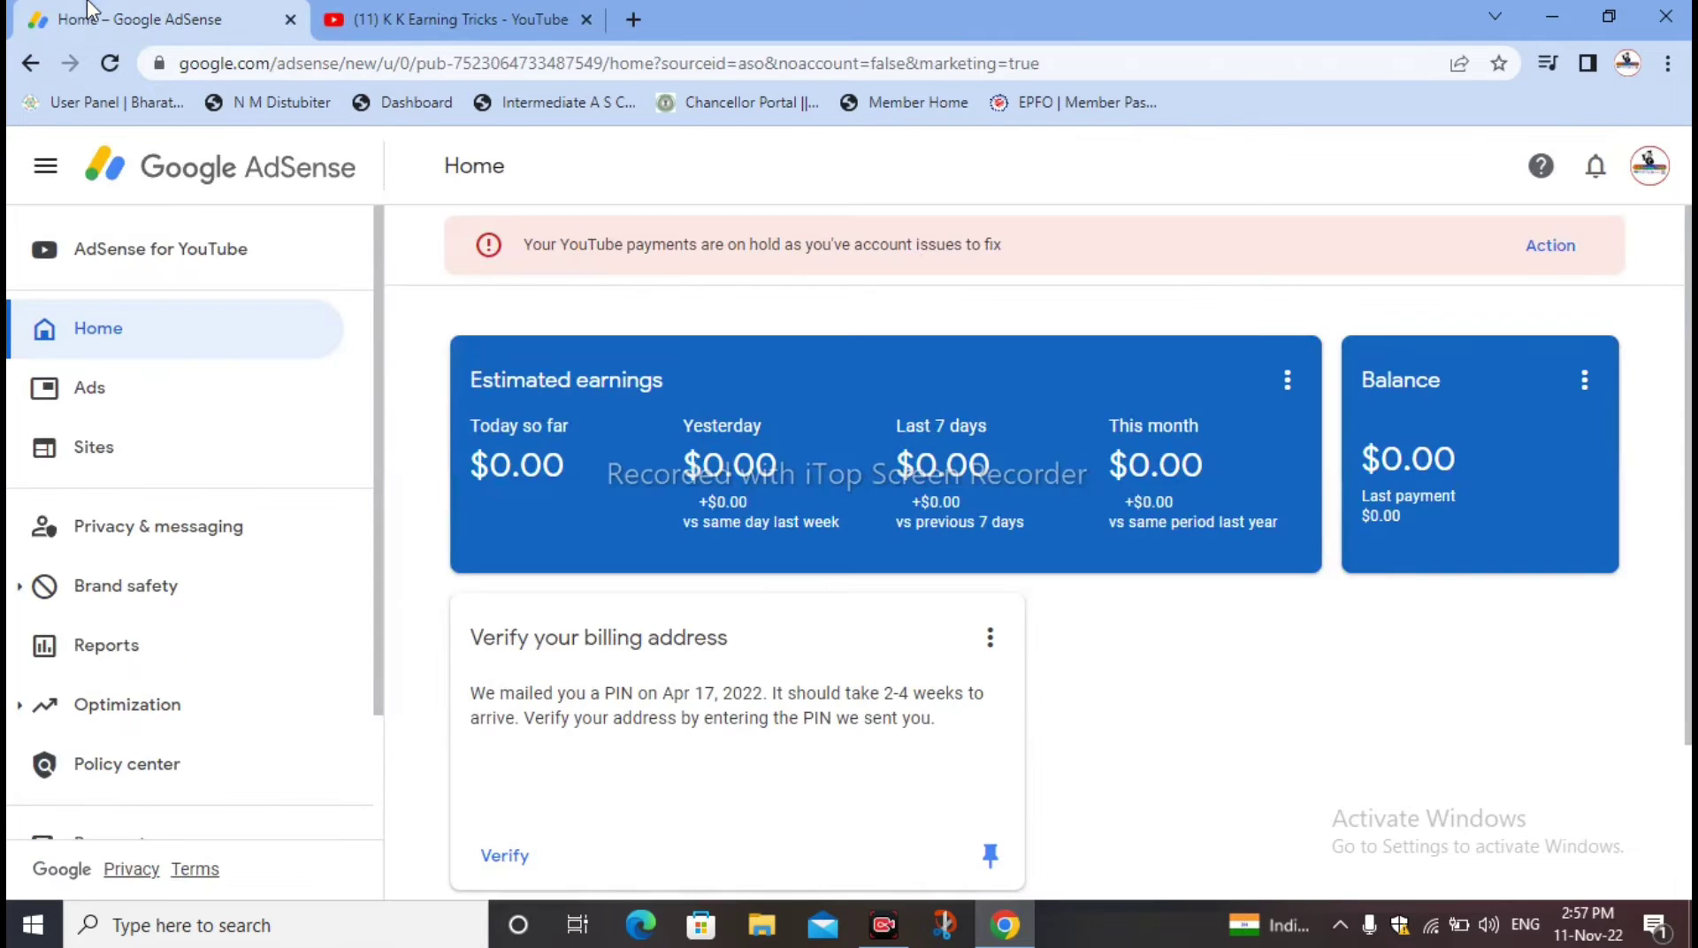
{"action": "left_click", "coordinate": [290, 20]}
{"action": "left_click", "coordinate": [341, 21]}
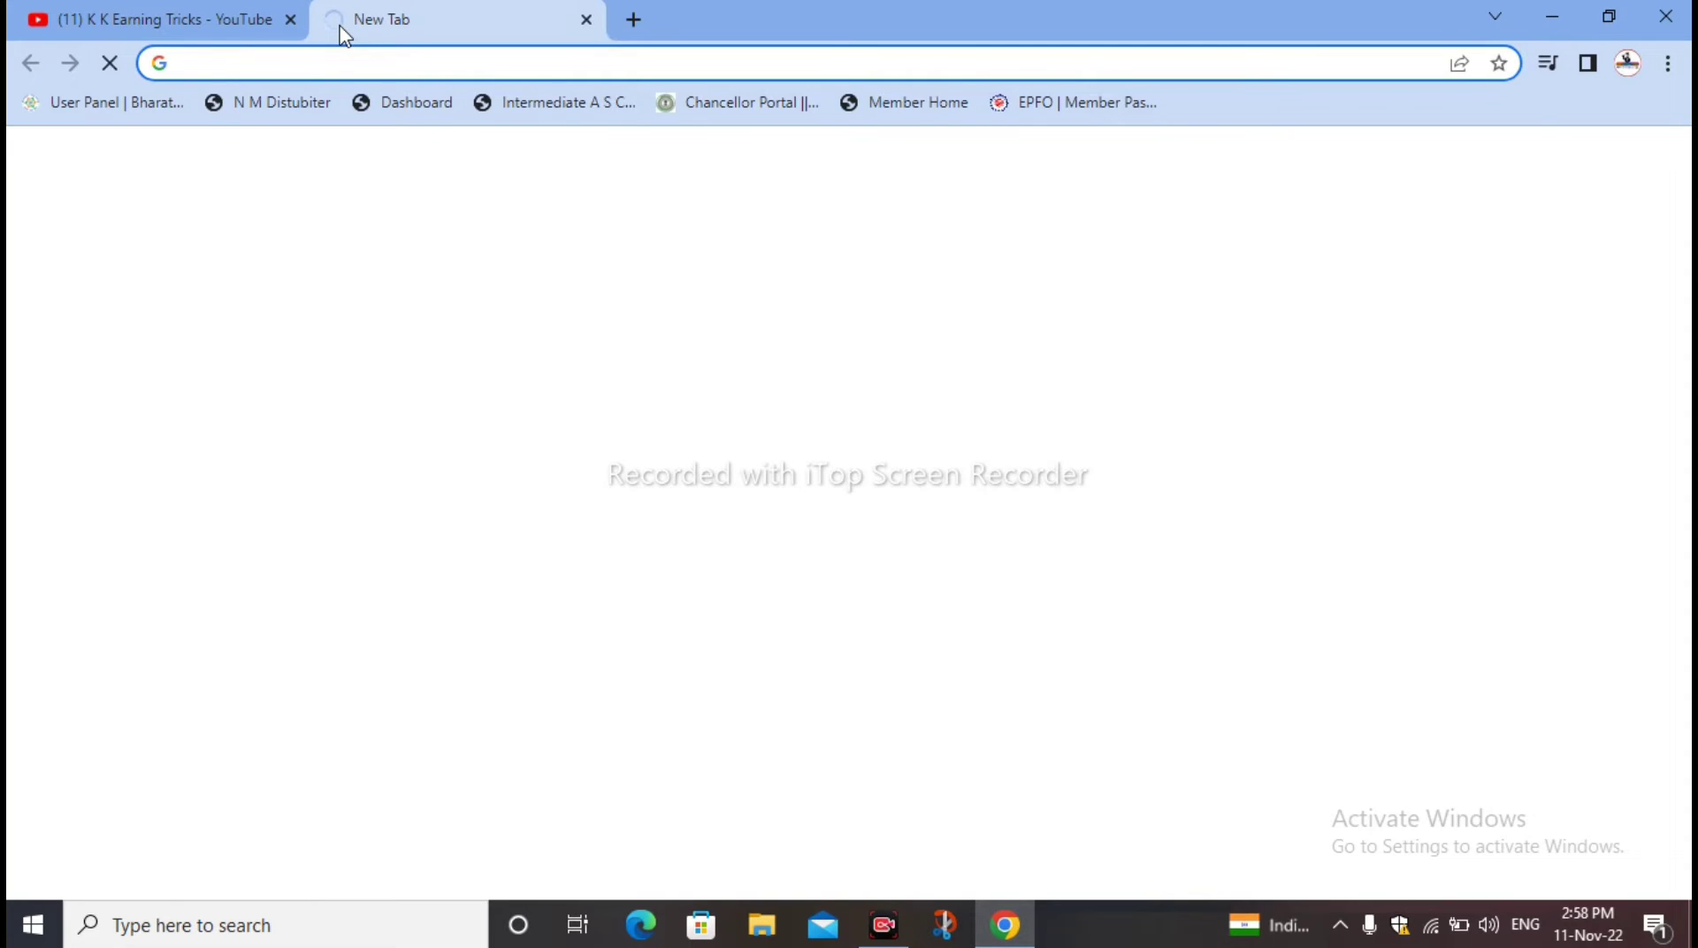
{"action": "type", "text": "g"}
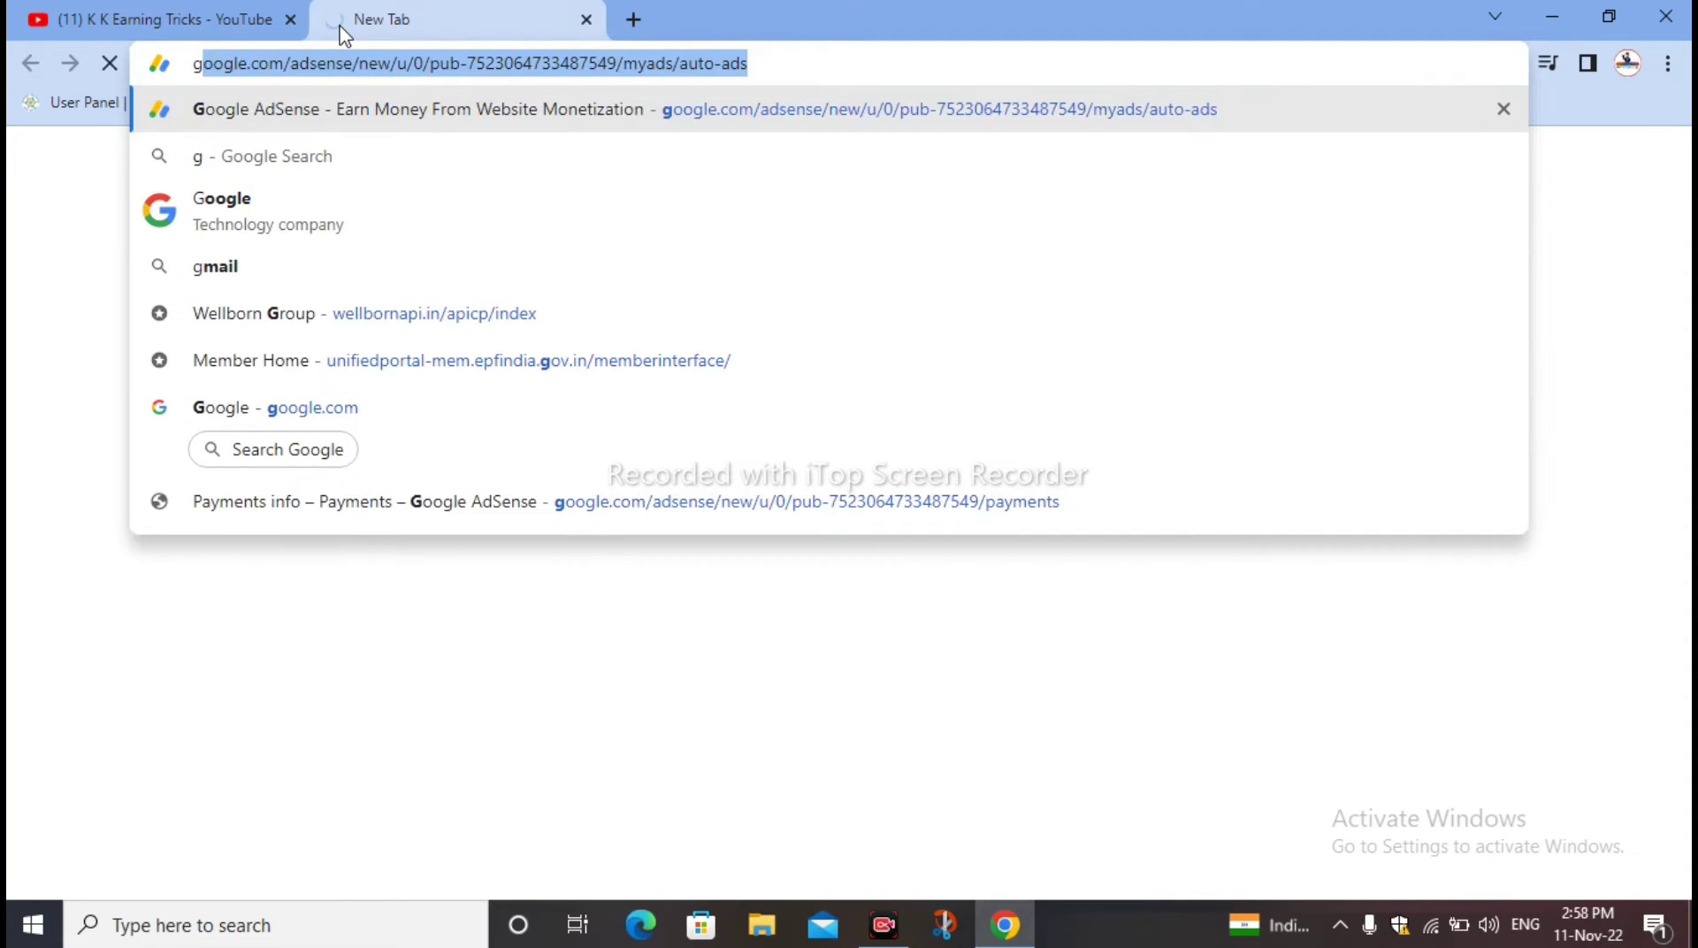
{"action": "key", "text": "Return"}
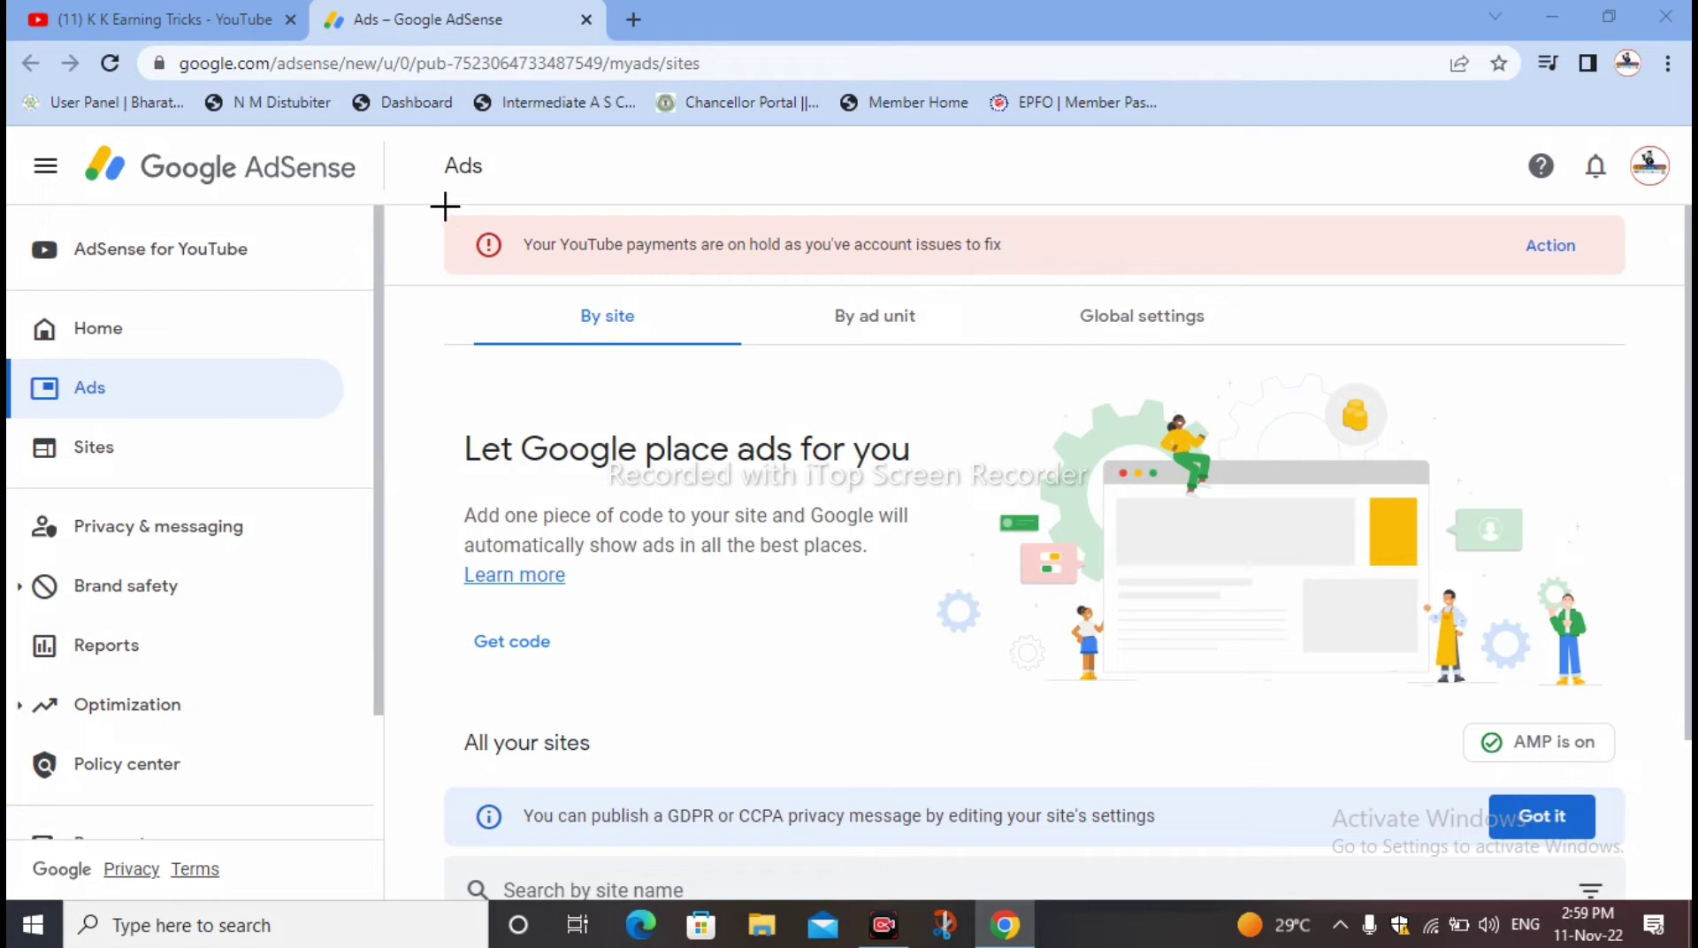
Open the required action for the on-hold YouTube payments and proceed to update the tax information
{"action": "left_click_drag", "start_coordinate": [444, 204], "coordinate": [467, 228]}
{"action": "mouse_move", "coordinate": [579, 281]}
{"action": "left_mouse_down"}
{"action": "mouse_move", "coordinate": [910, 349]}
{"action": "mouse_move", "coordinate": [1456, 262]}
{"action": "mouse_move", "coordinate": [1625, 283]}
{"action": "left_mouse_up"}
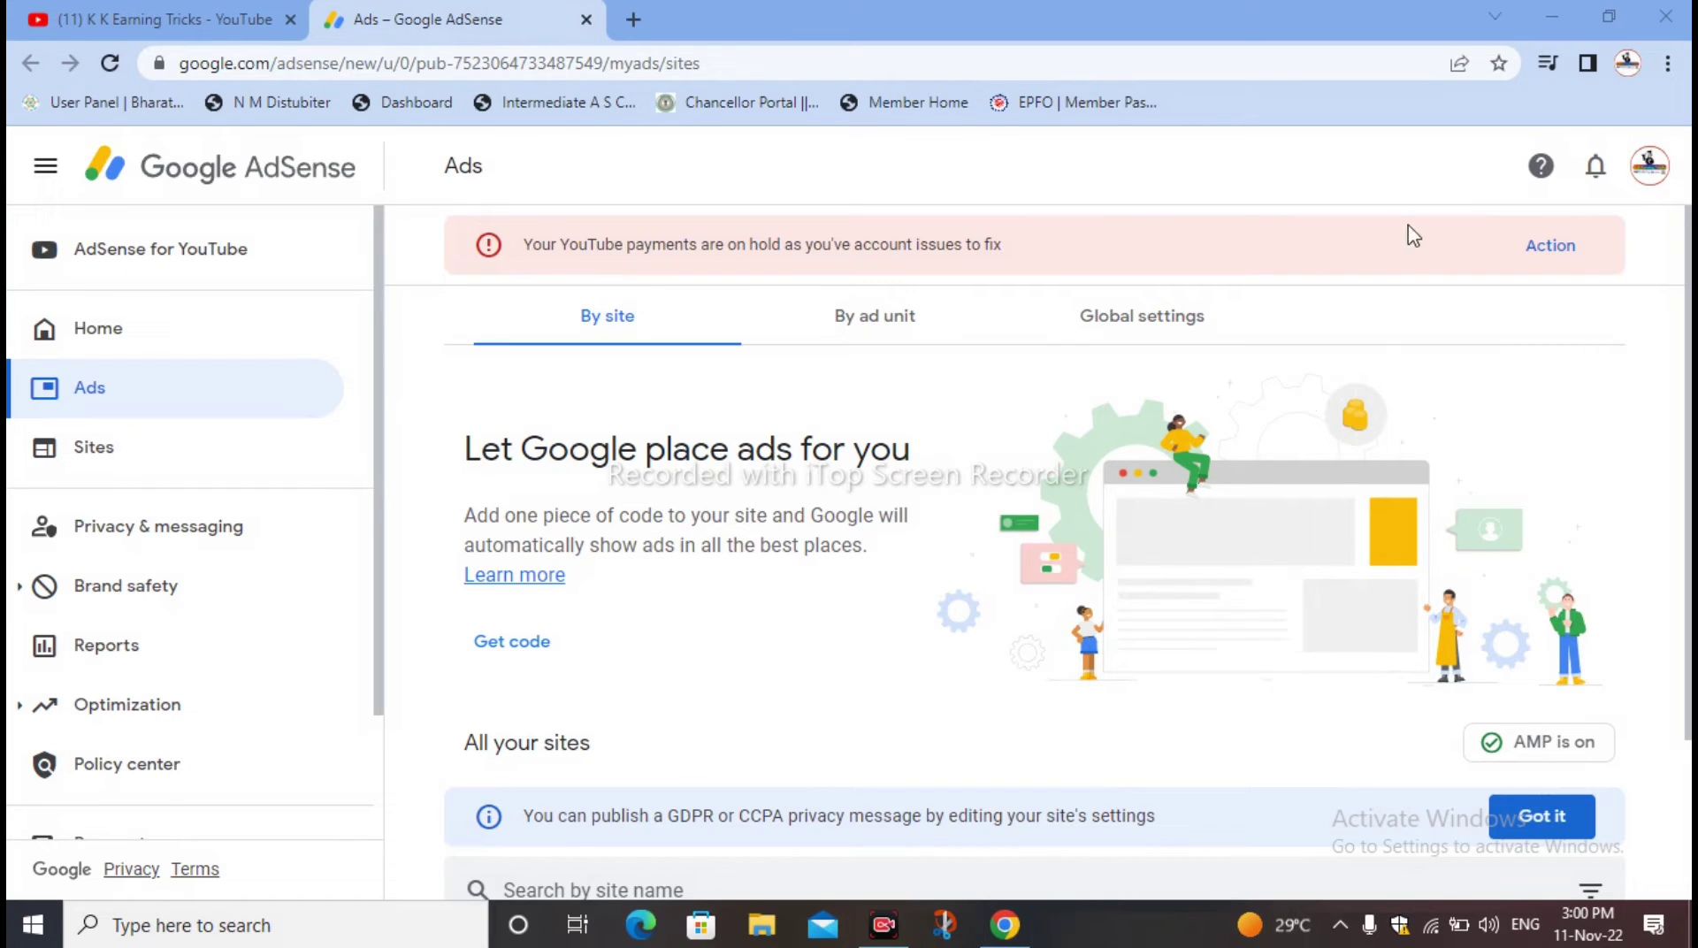
{"action": "left_click", "coordinate": [1552, 250]}
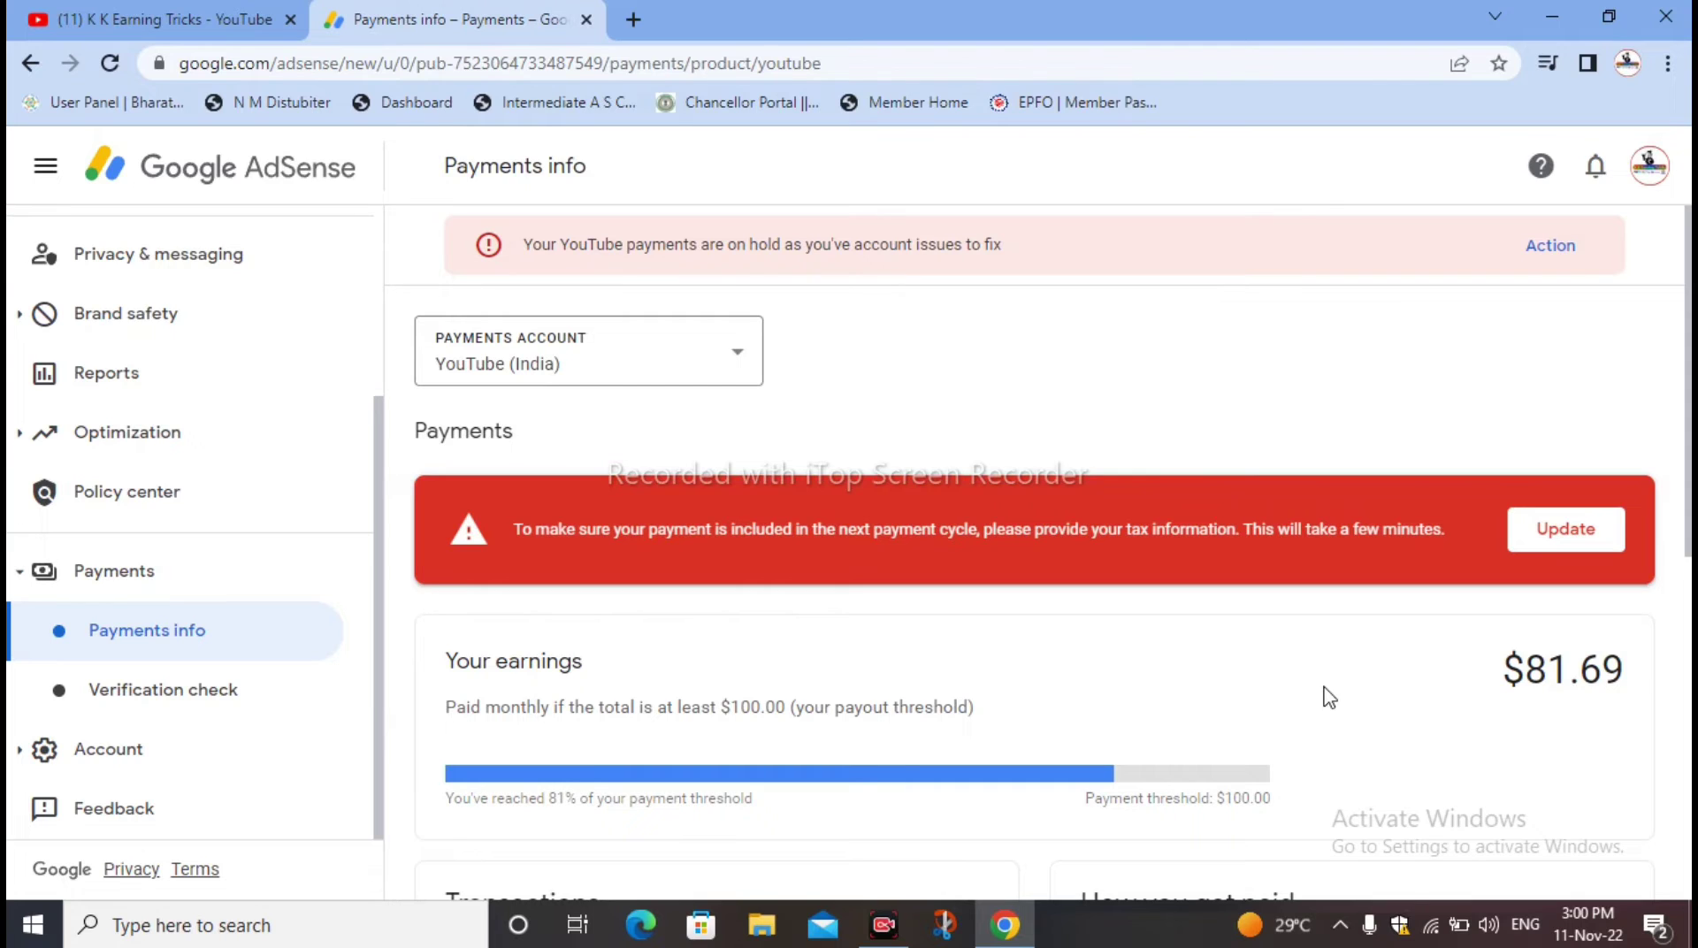
{"action": "left_click", "coordinate": [1560, 539]}
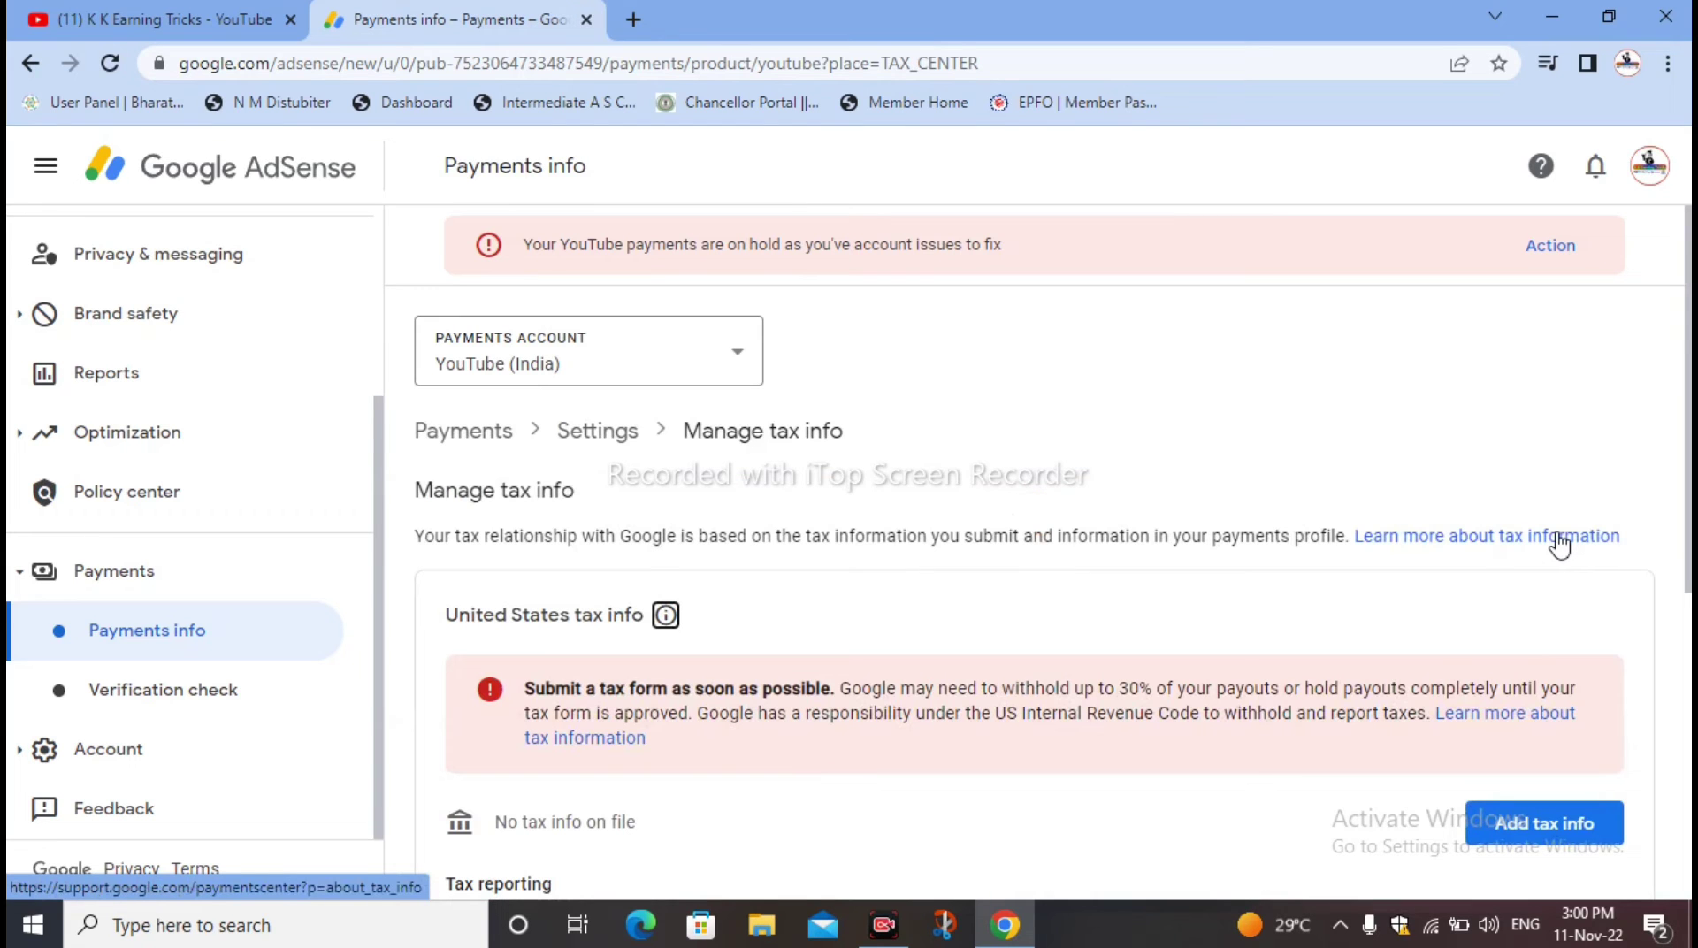
Add United States tax info and start the tax form
{"action": "scroll", "coordinate": [1508, 577], "scroll_direction": "down", "scroll_amount": 3}
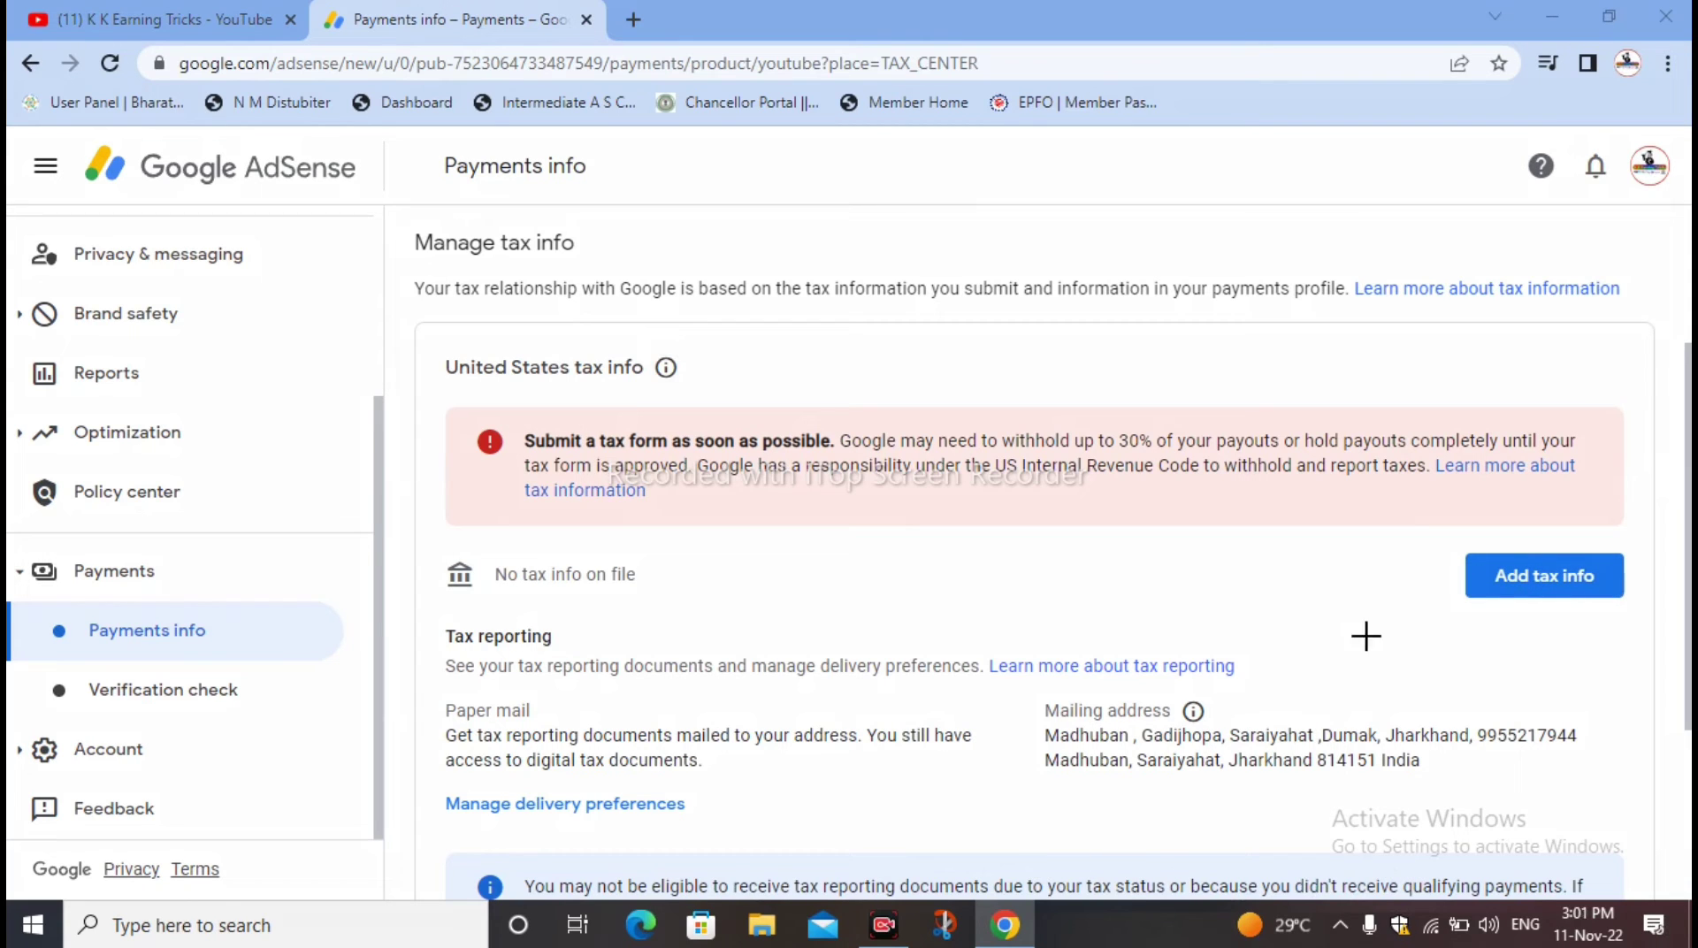
{"action": "mouse_move", "coordinate": [1447, 538]}
{"action": "left_mouse_down"}
{"action": "mouse_move", "coordinate": [1668, 625]}
{"action": "mouse_move", "coordinate": [1630, 622]}
{"action": "left_mouse_up"}
{"action": "left_click", "coordinate": [1518, 577]}
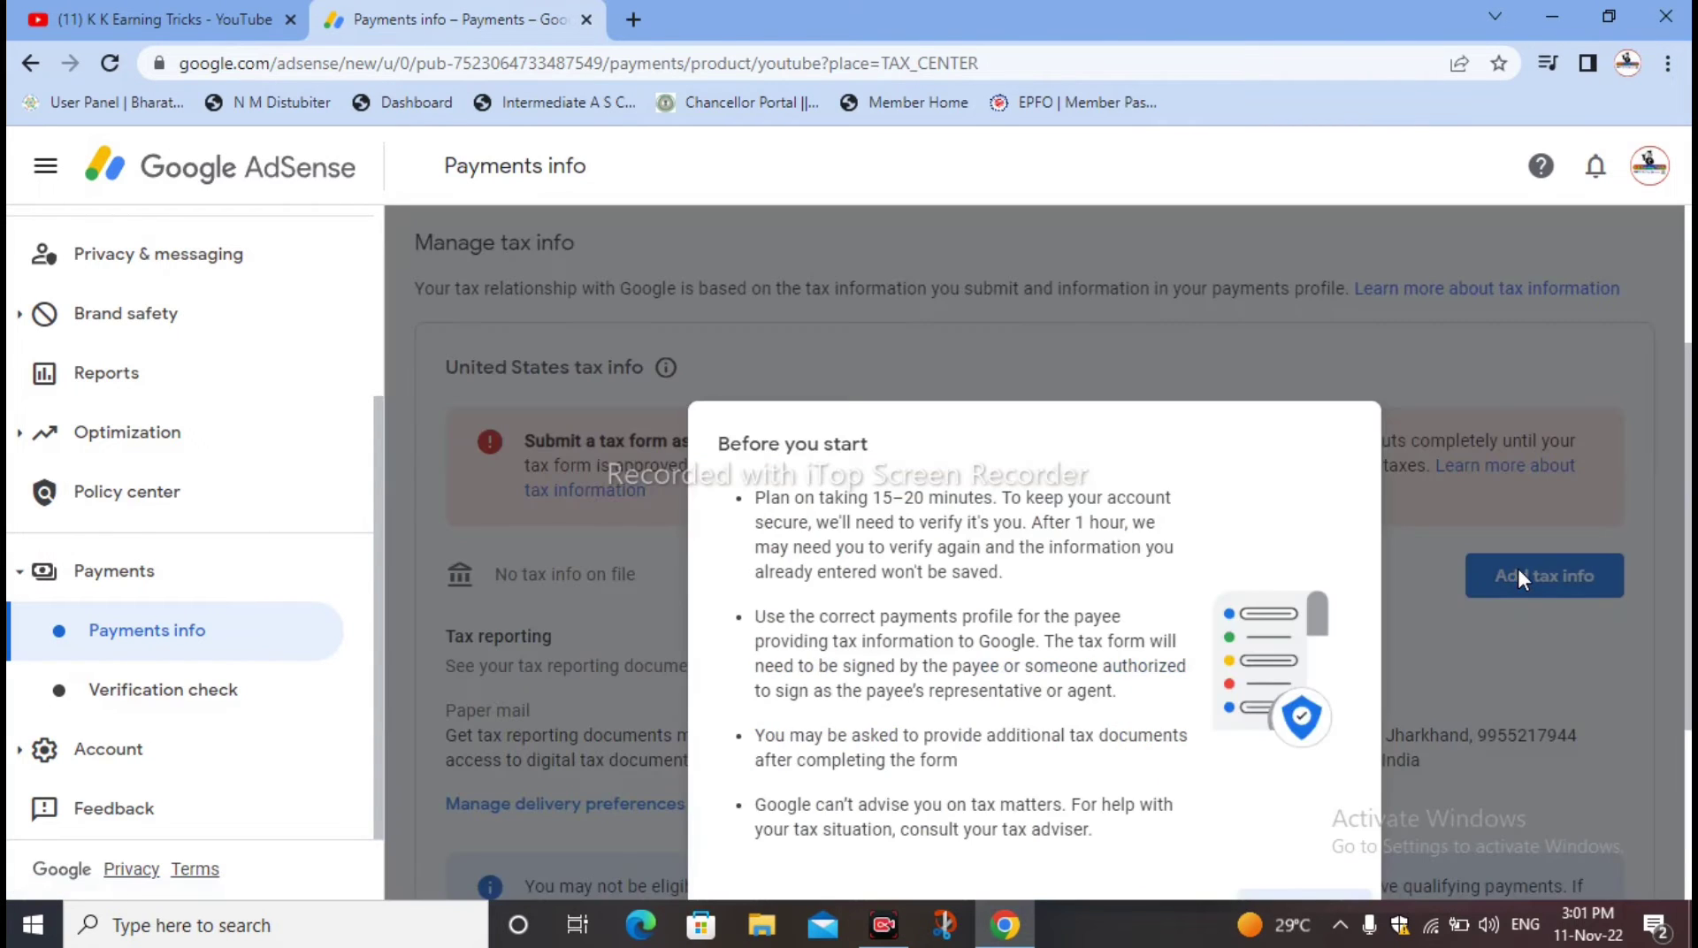
{"action": "scroll", "coordinate": [1493, 579], "scroll_direction": "down", "scroll_amount": 3}
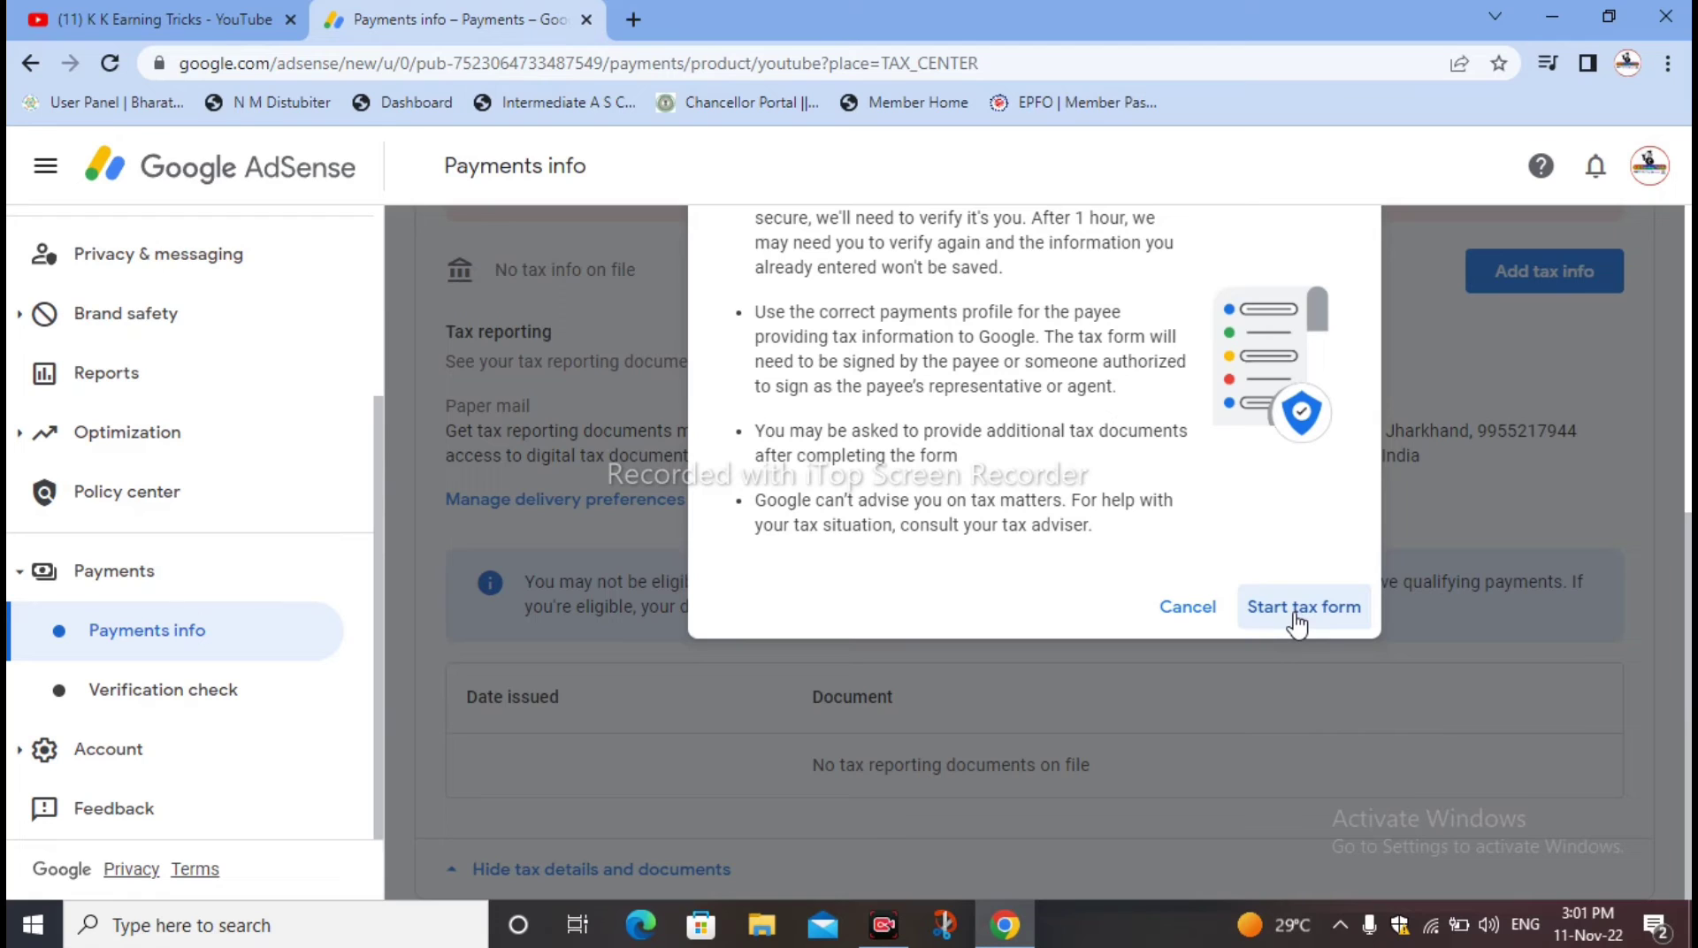
{"action": "left_click", "coordinate": [1297, 610]}
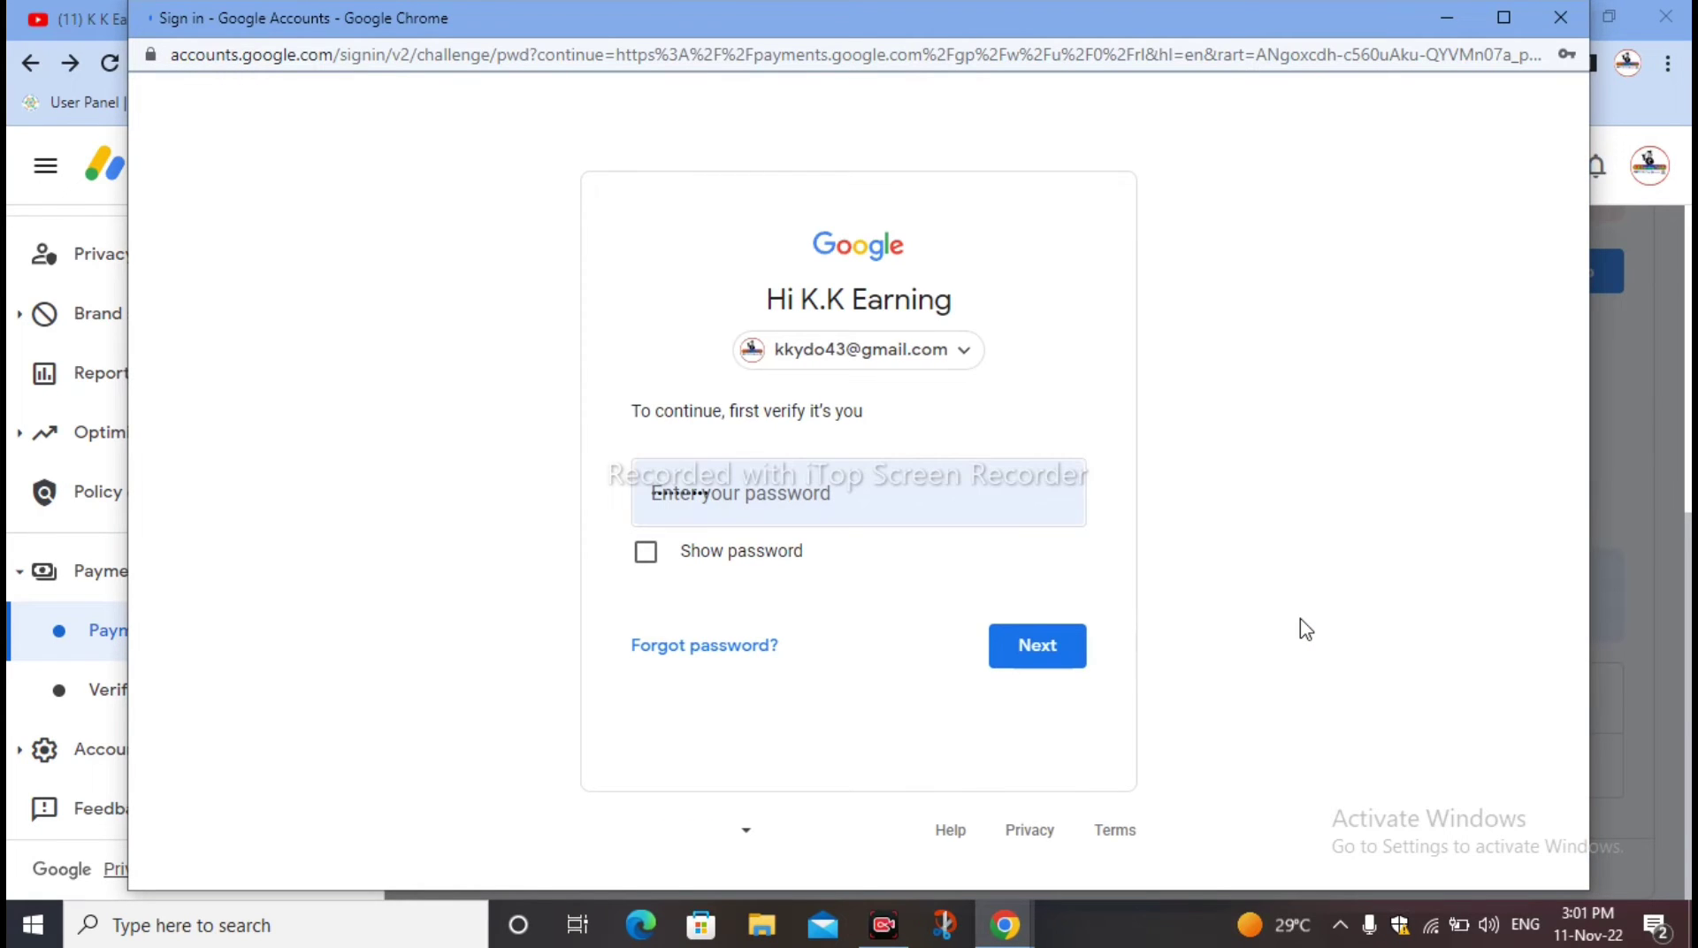
Replace the prefilled entry with the account password and submit it to verify the account owner's identity
{"action": "left_click", "coordinate": [697, 518]}
{"action": "left_click_drag", "start_coordinate": [701, 489], "coordinate": [610, 506]}
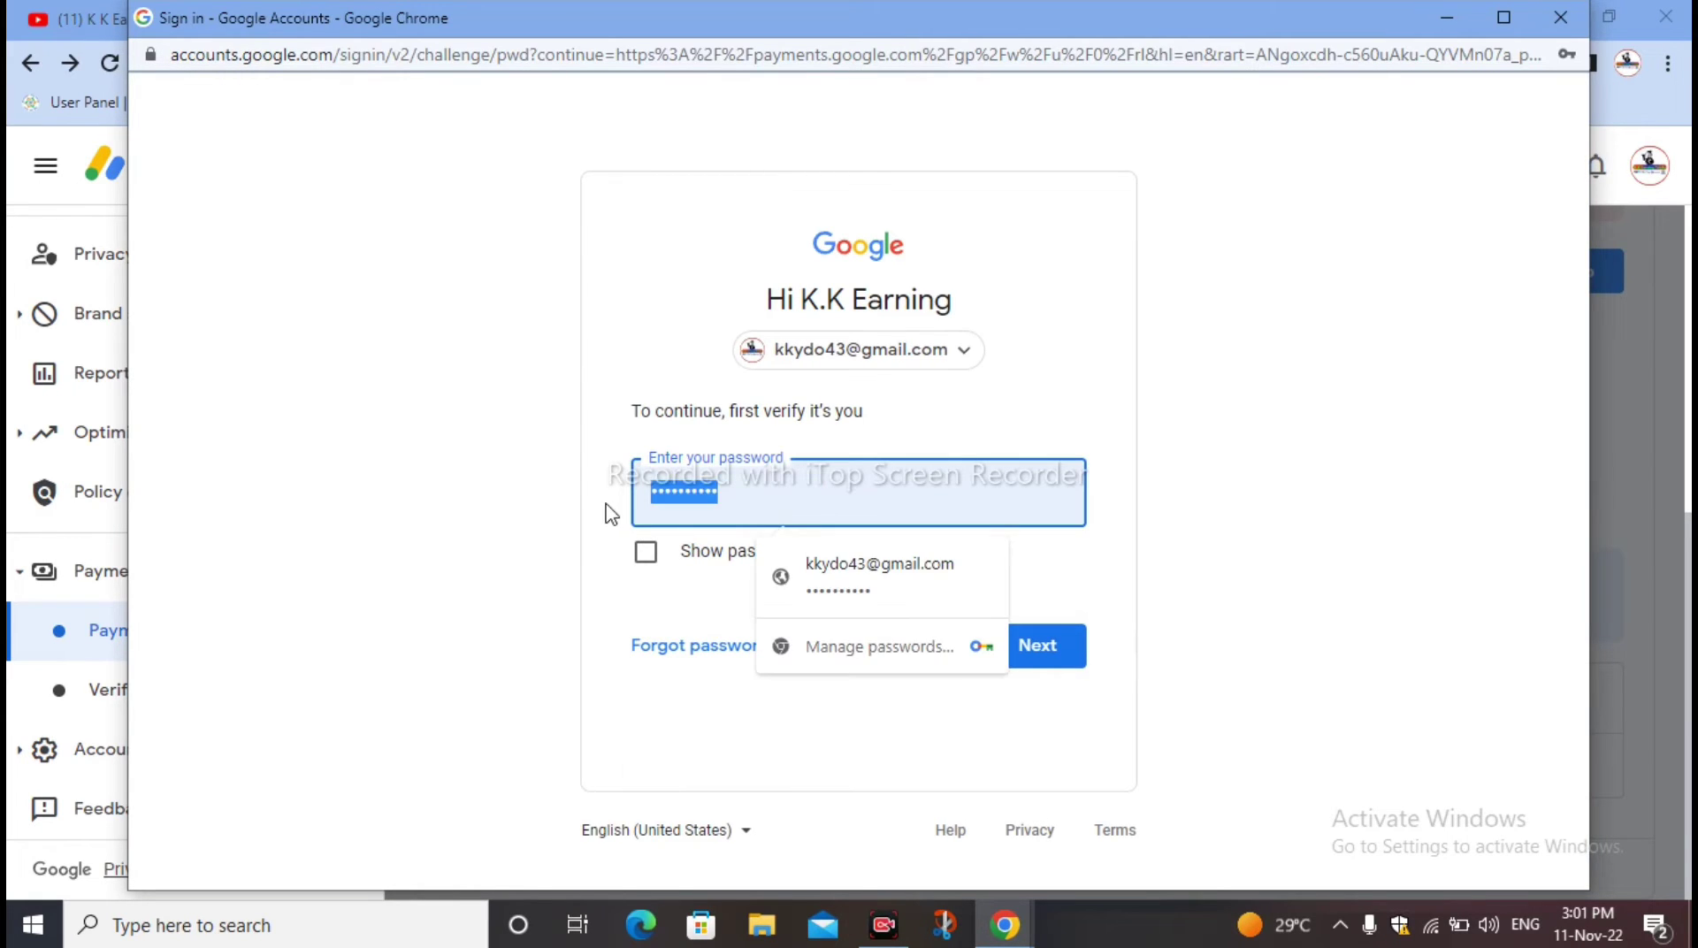
{"action": "key", "text": "BackSpace"}
{"action": "key", "text": "ctrl+v"}
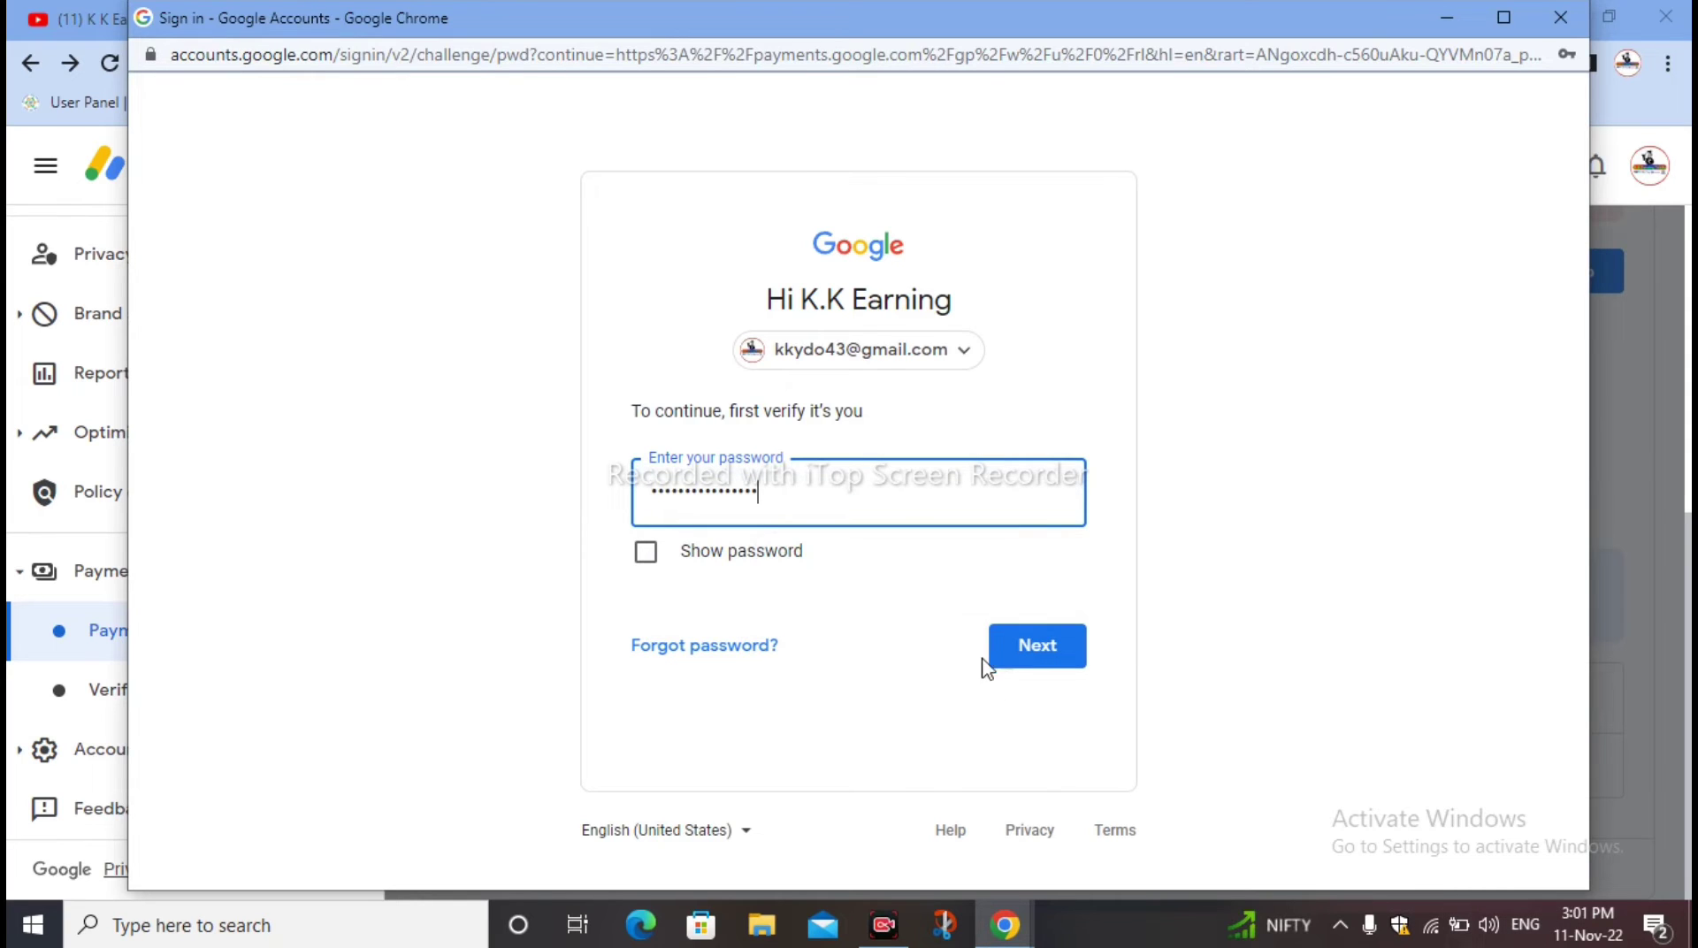
{"action": "left_click", "coordinate": [1026, 643]}
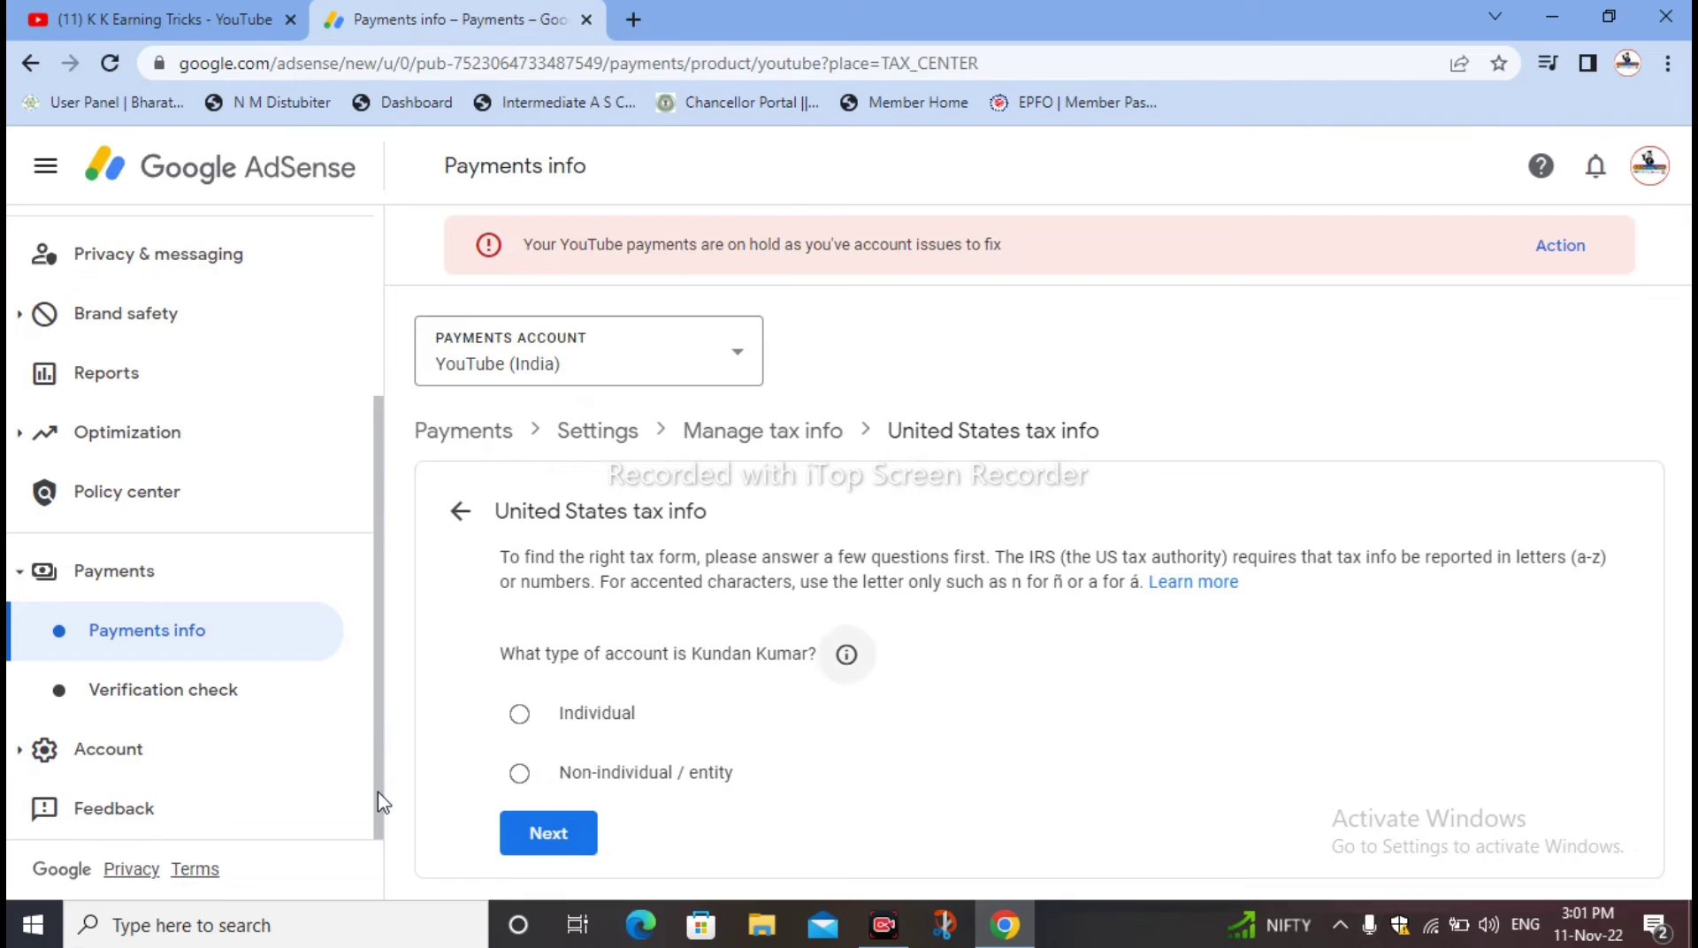
Set the account type to Individual and answer No to being a citizen or resident of the United States
{"action": "left_click", "coordinate": [519, 721]}
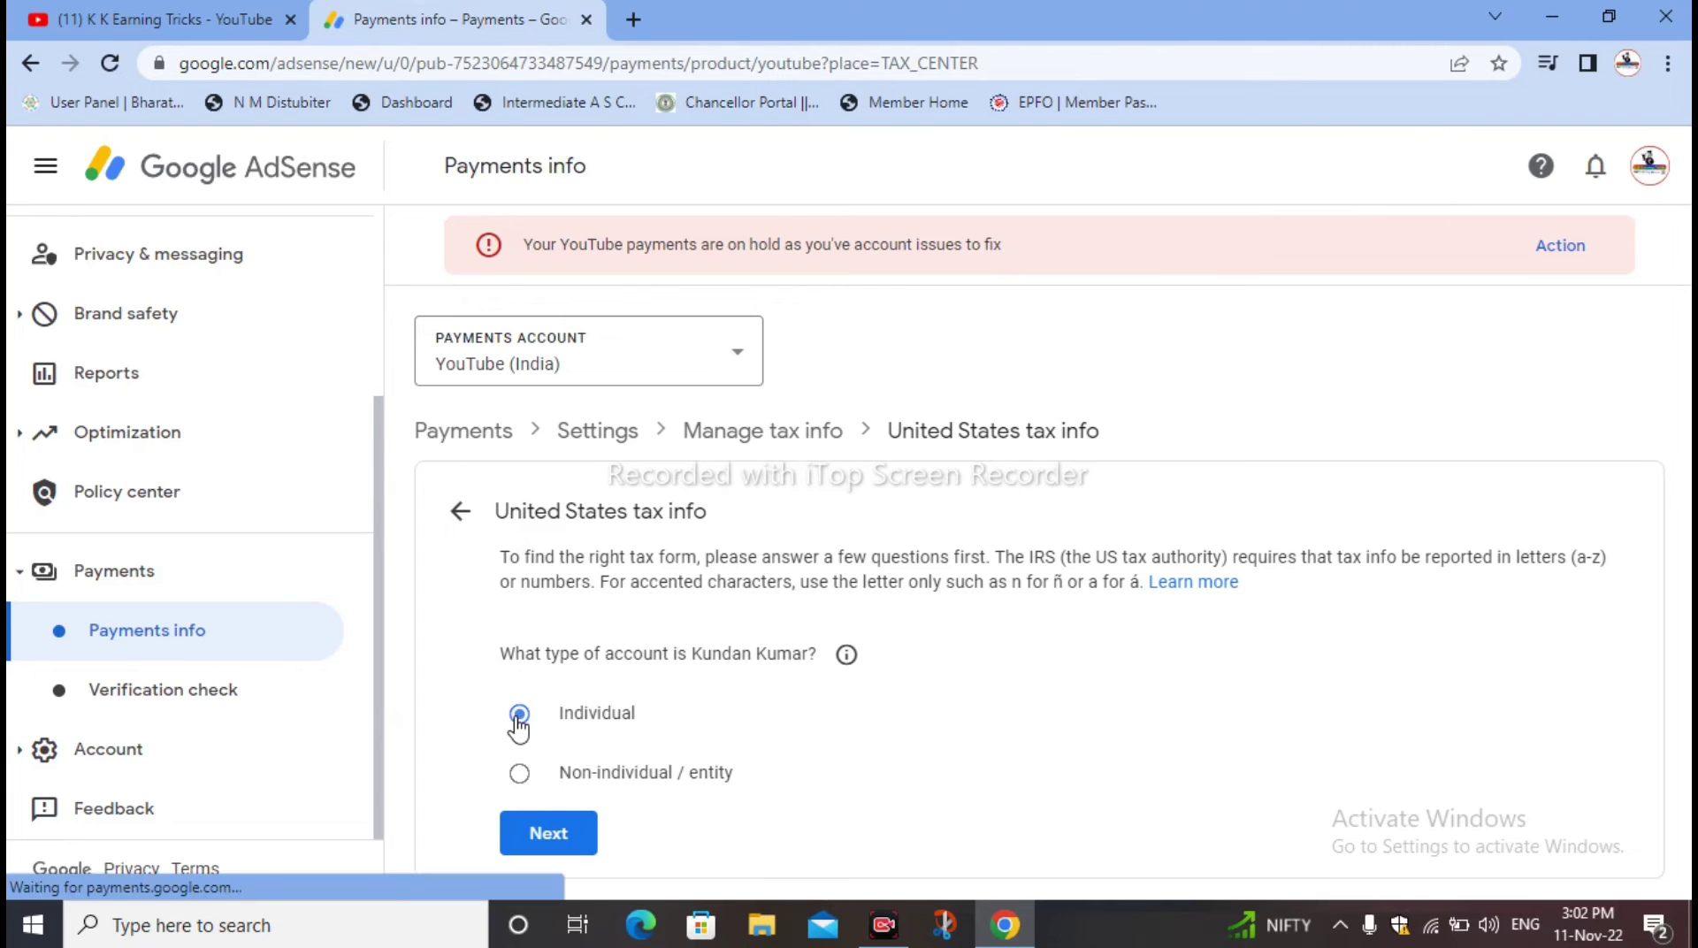
{"action": "left_click", "coordinate": [563, 836]}
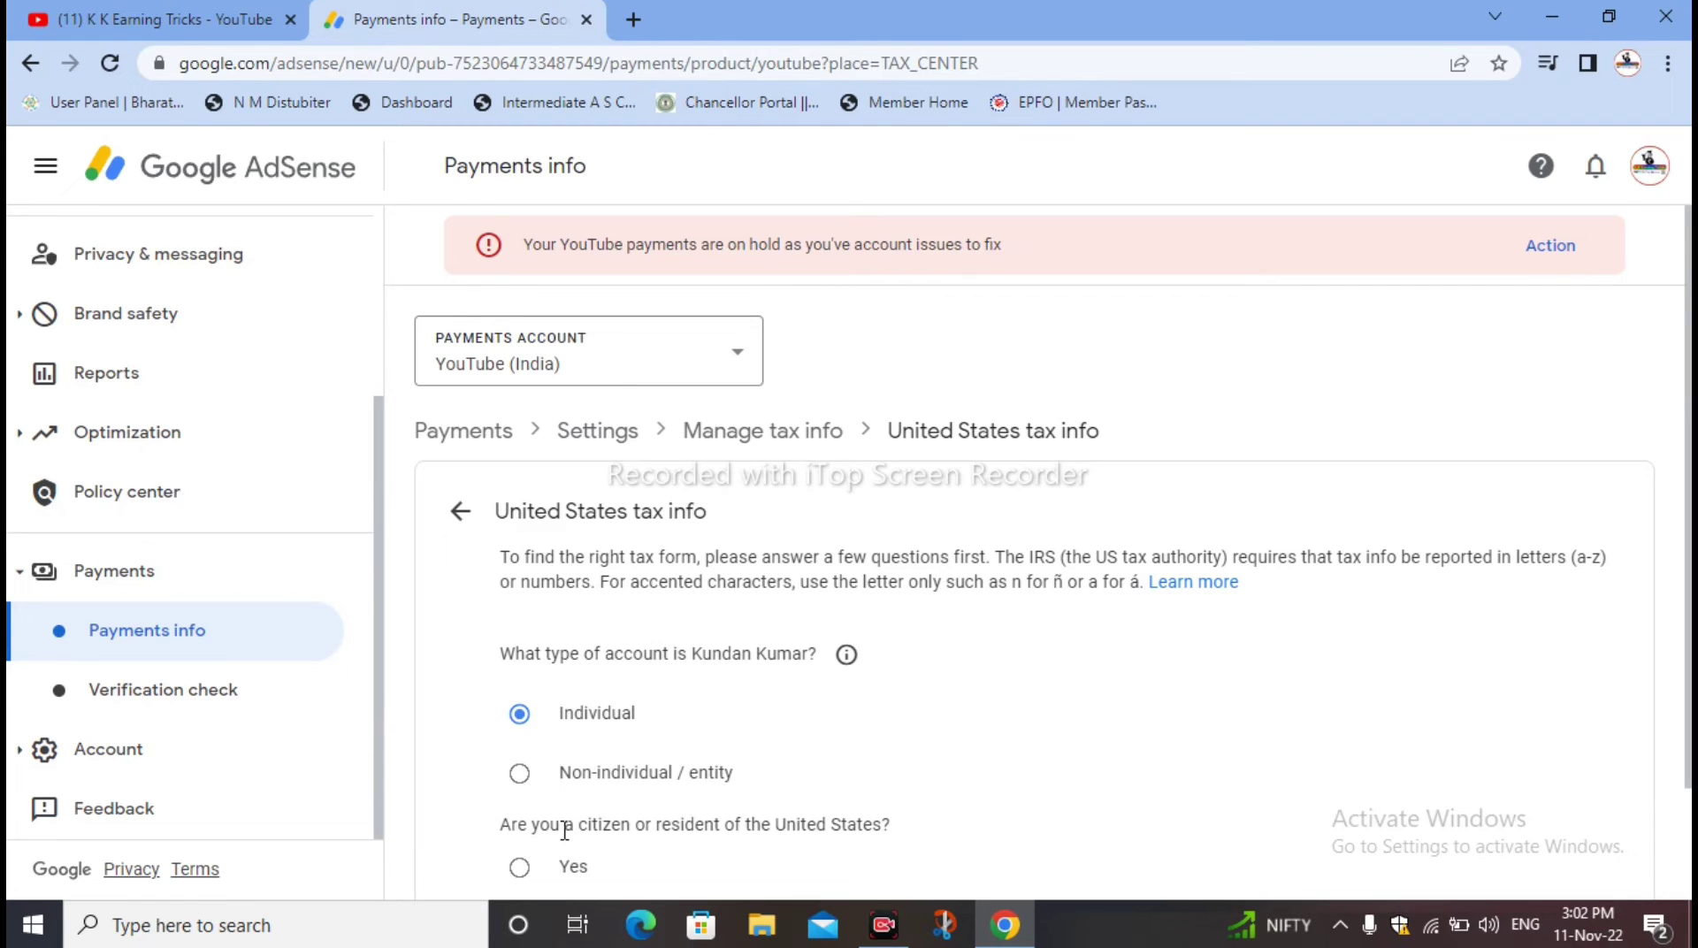
{"action": "scroll", "coordinate": [619, 806], "scroll_direction": "down", "scroll_amount": 2}
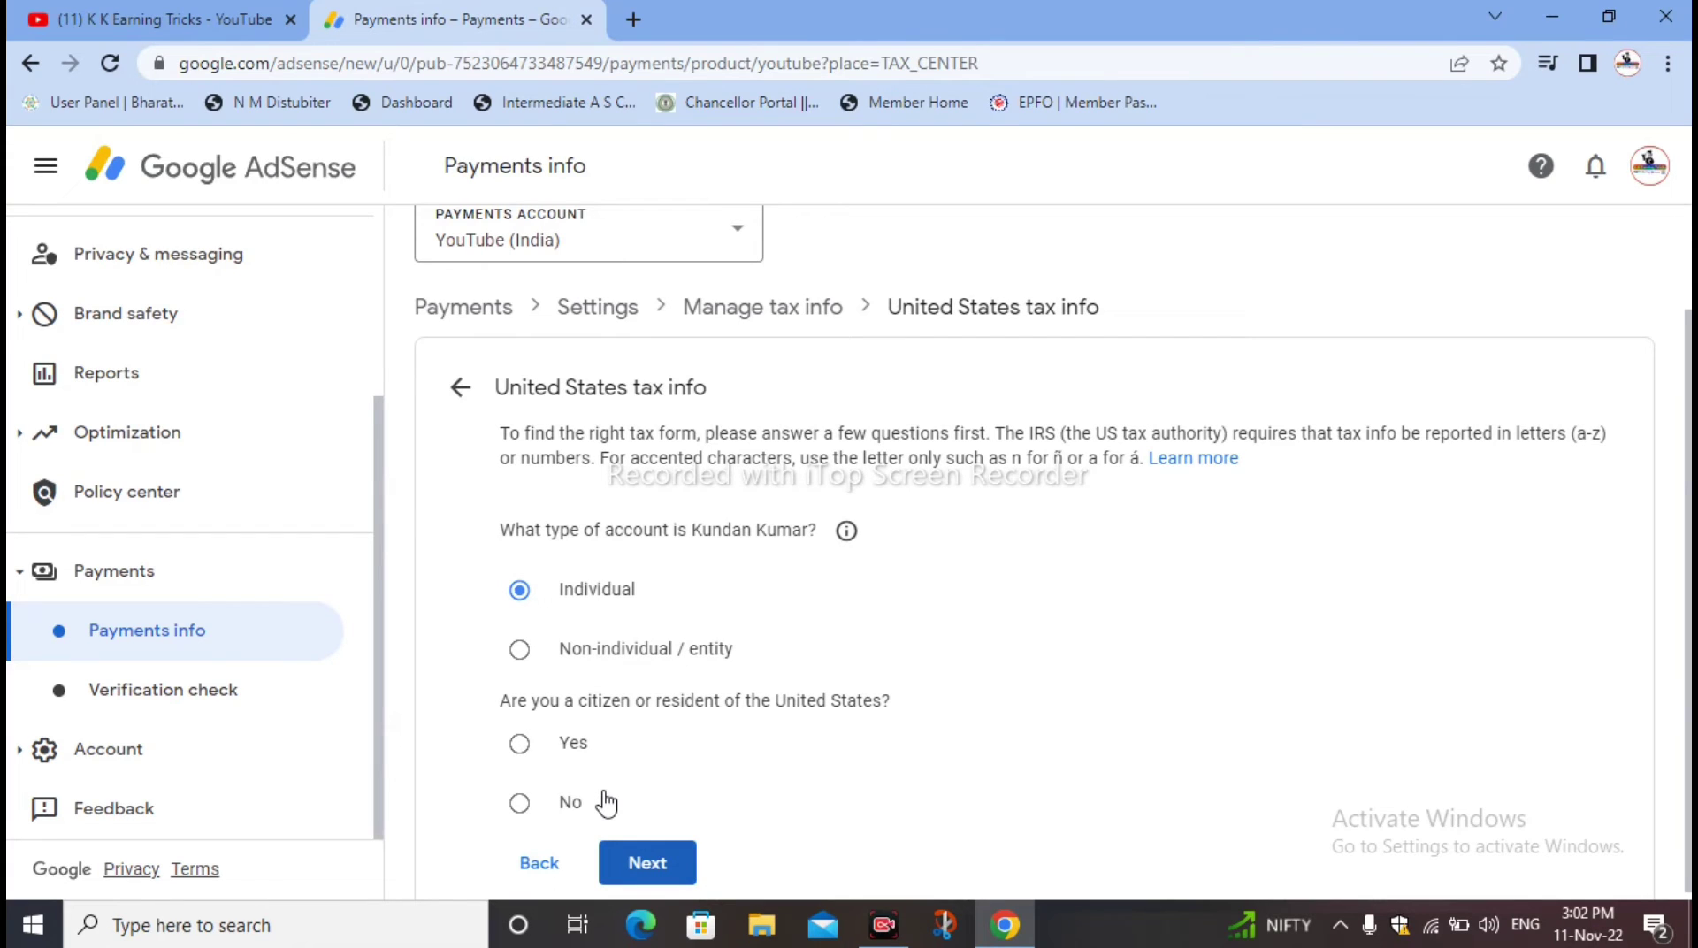
{"action": "left_click", "coordinate": [520, 805]}
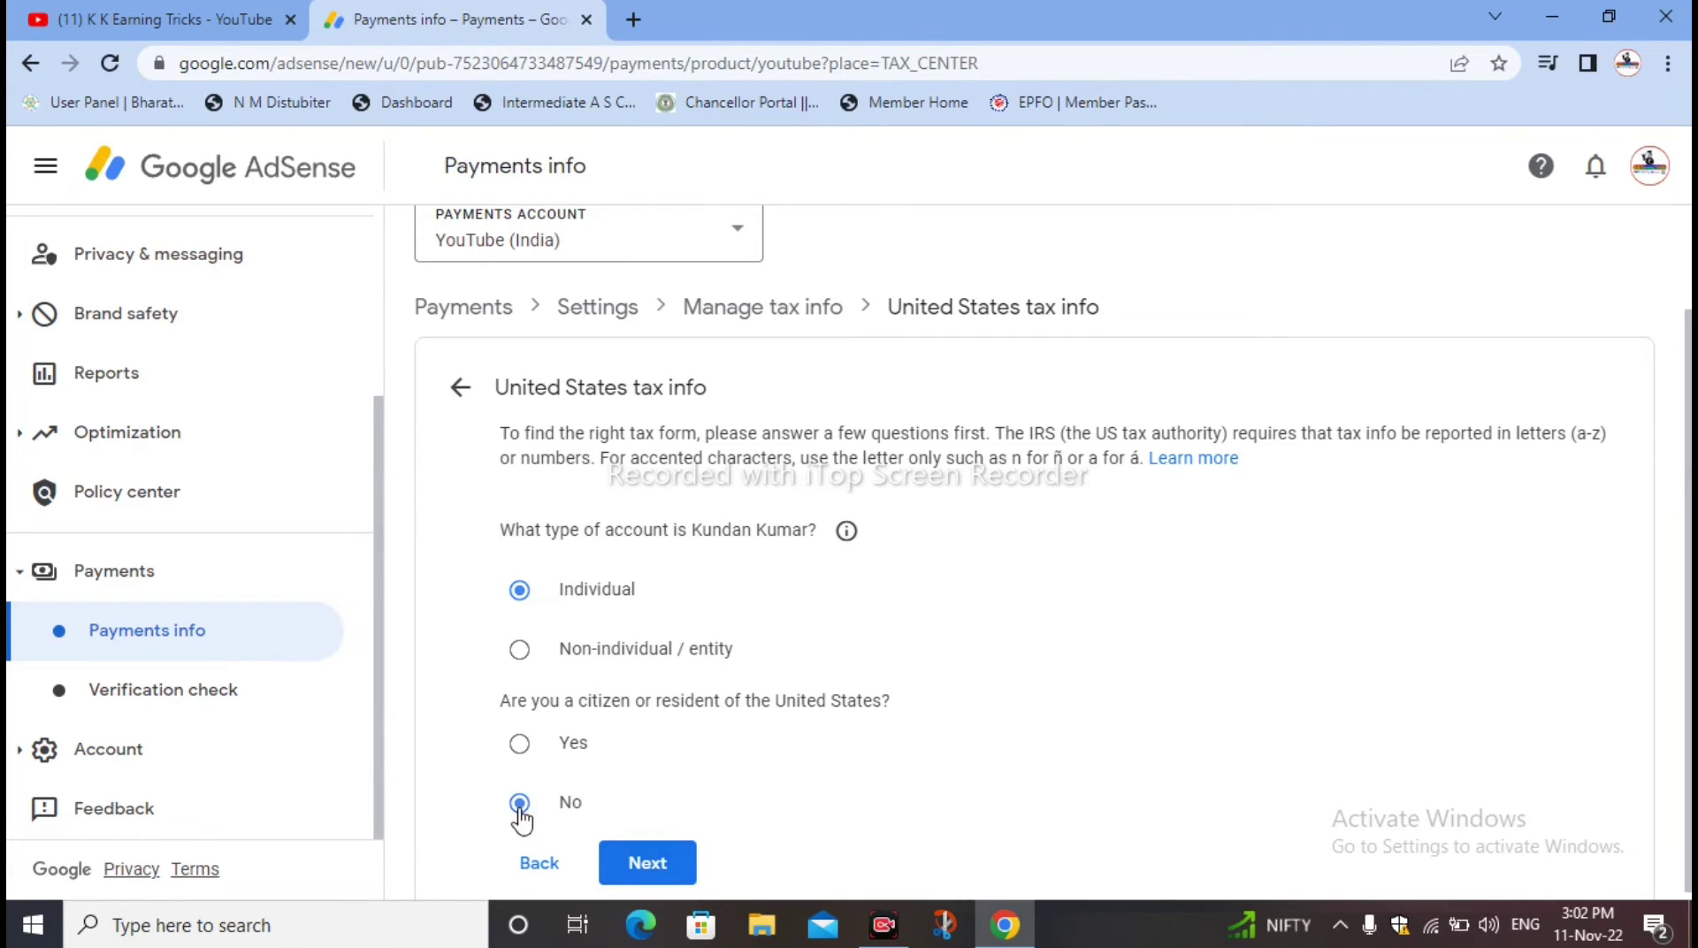
{"action": "left_click", "coordinate": [642, 861]}
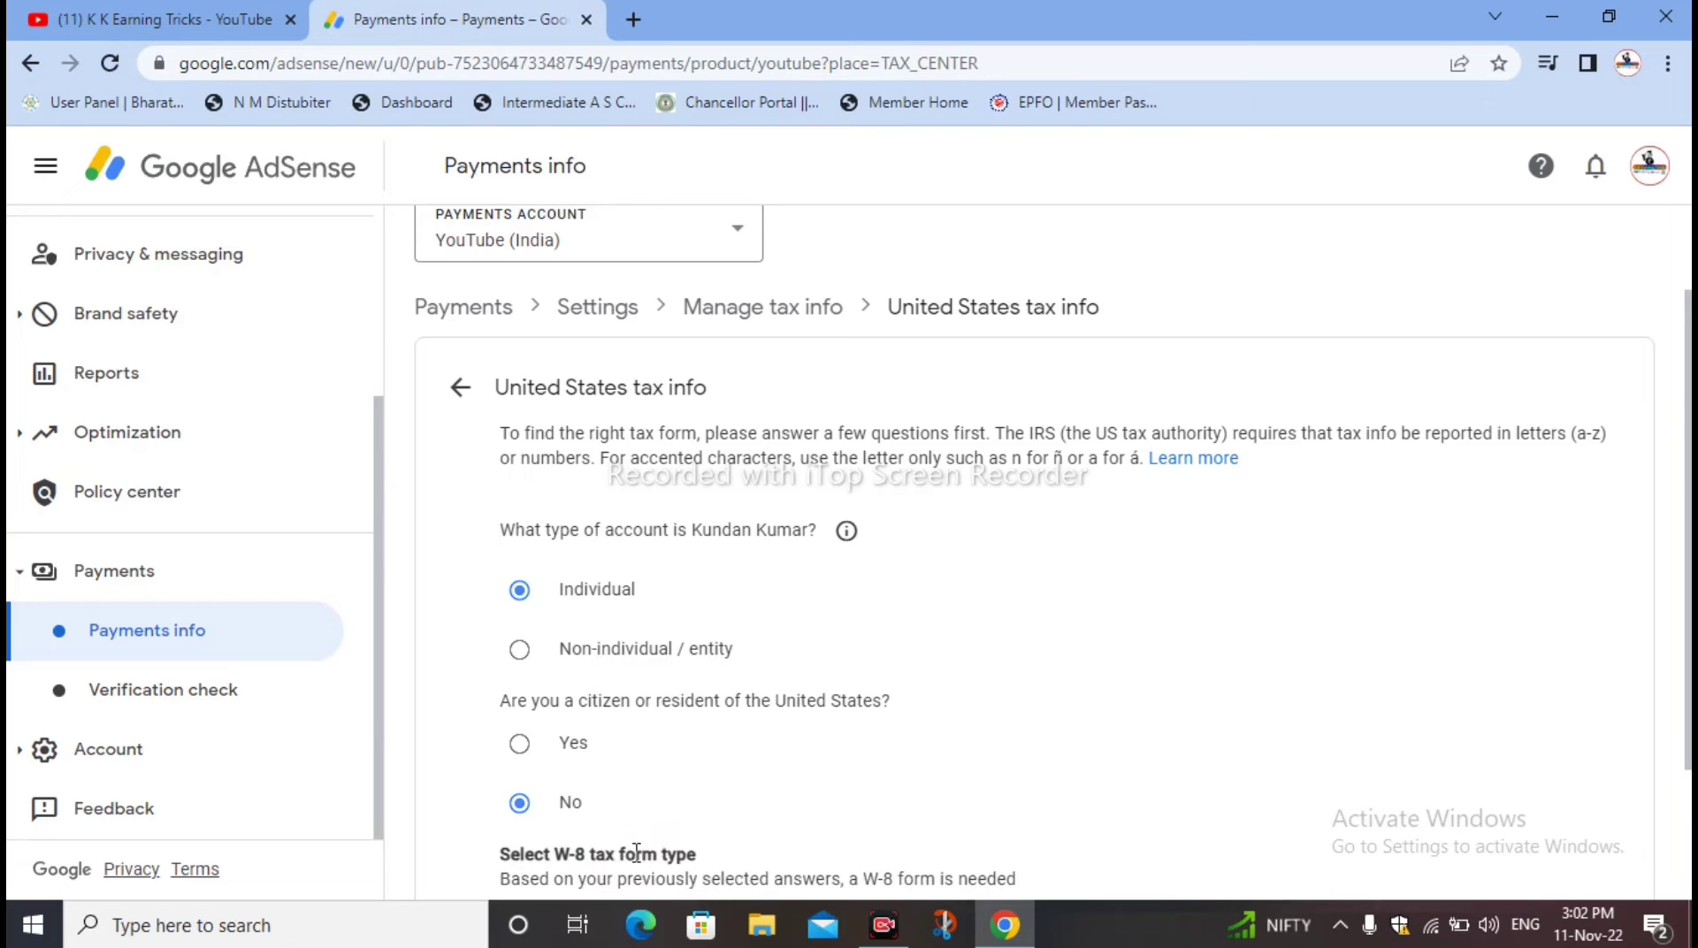
Choose the W-8BEN tax form type and start the form
{"action": "scroll", "coordinate": [636, 852], "scroll_direction": "down", "scroll_amount": 2}
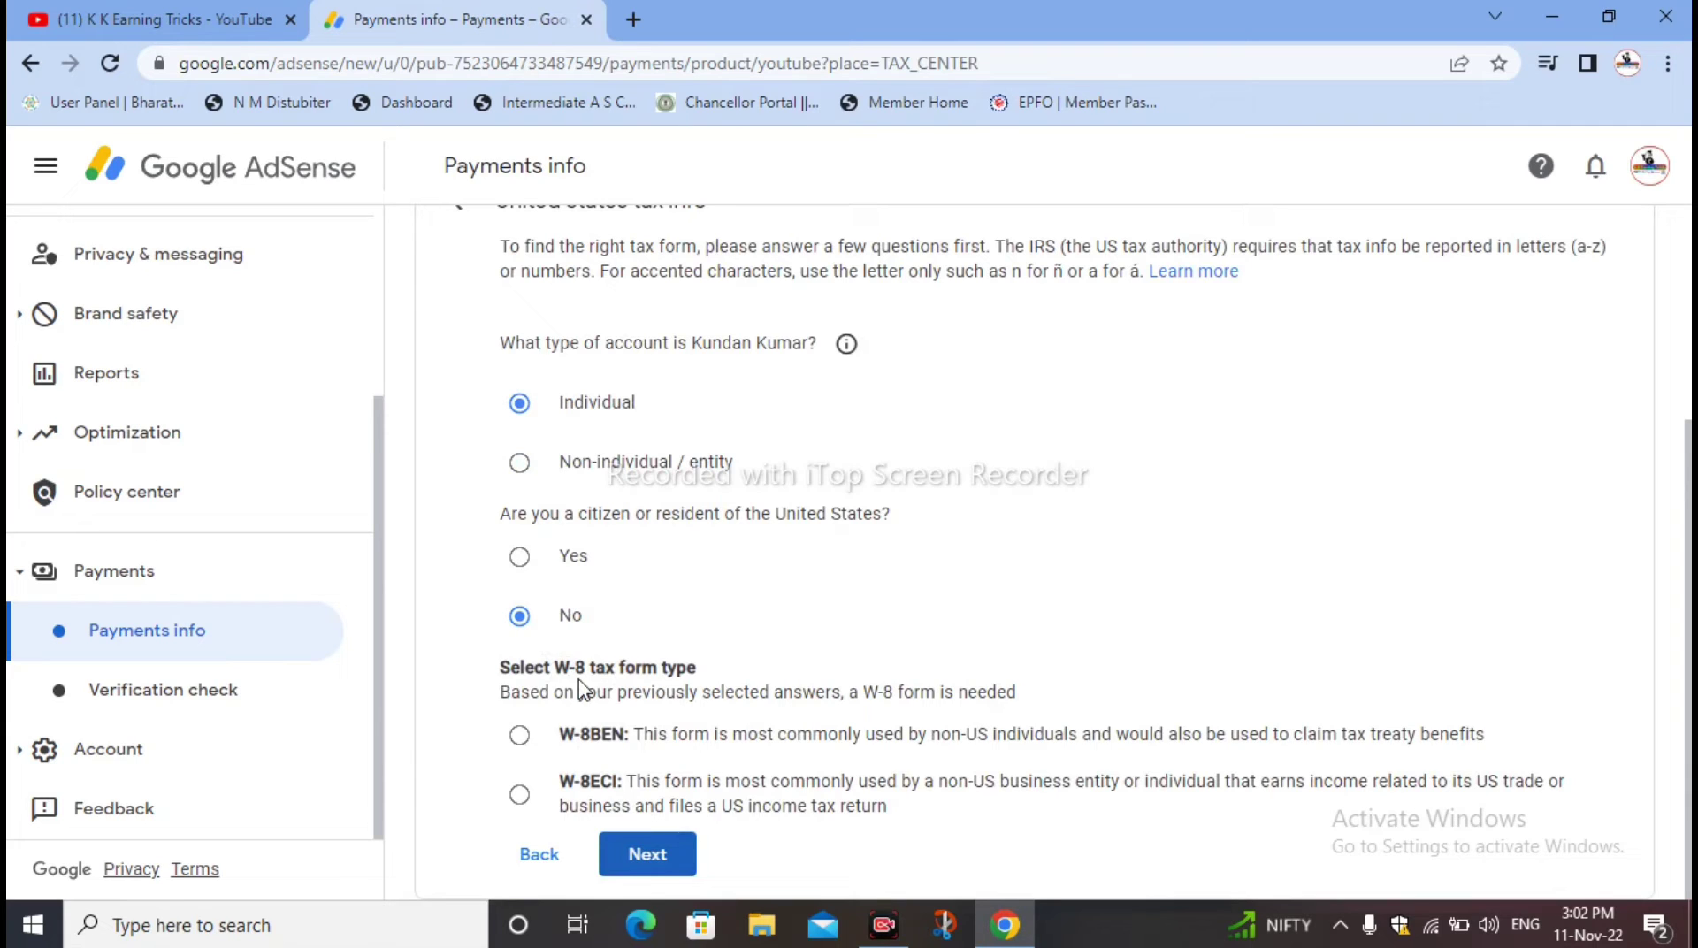
{"action": "left_click", "coordinate": [520, 738]}
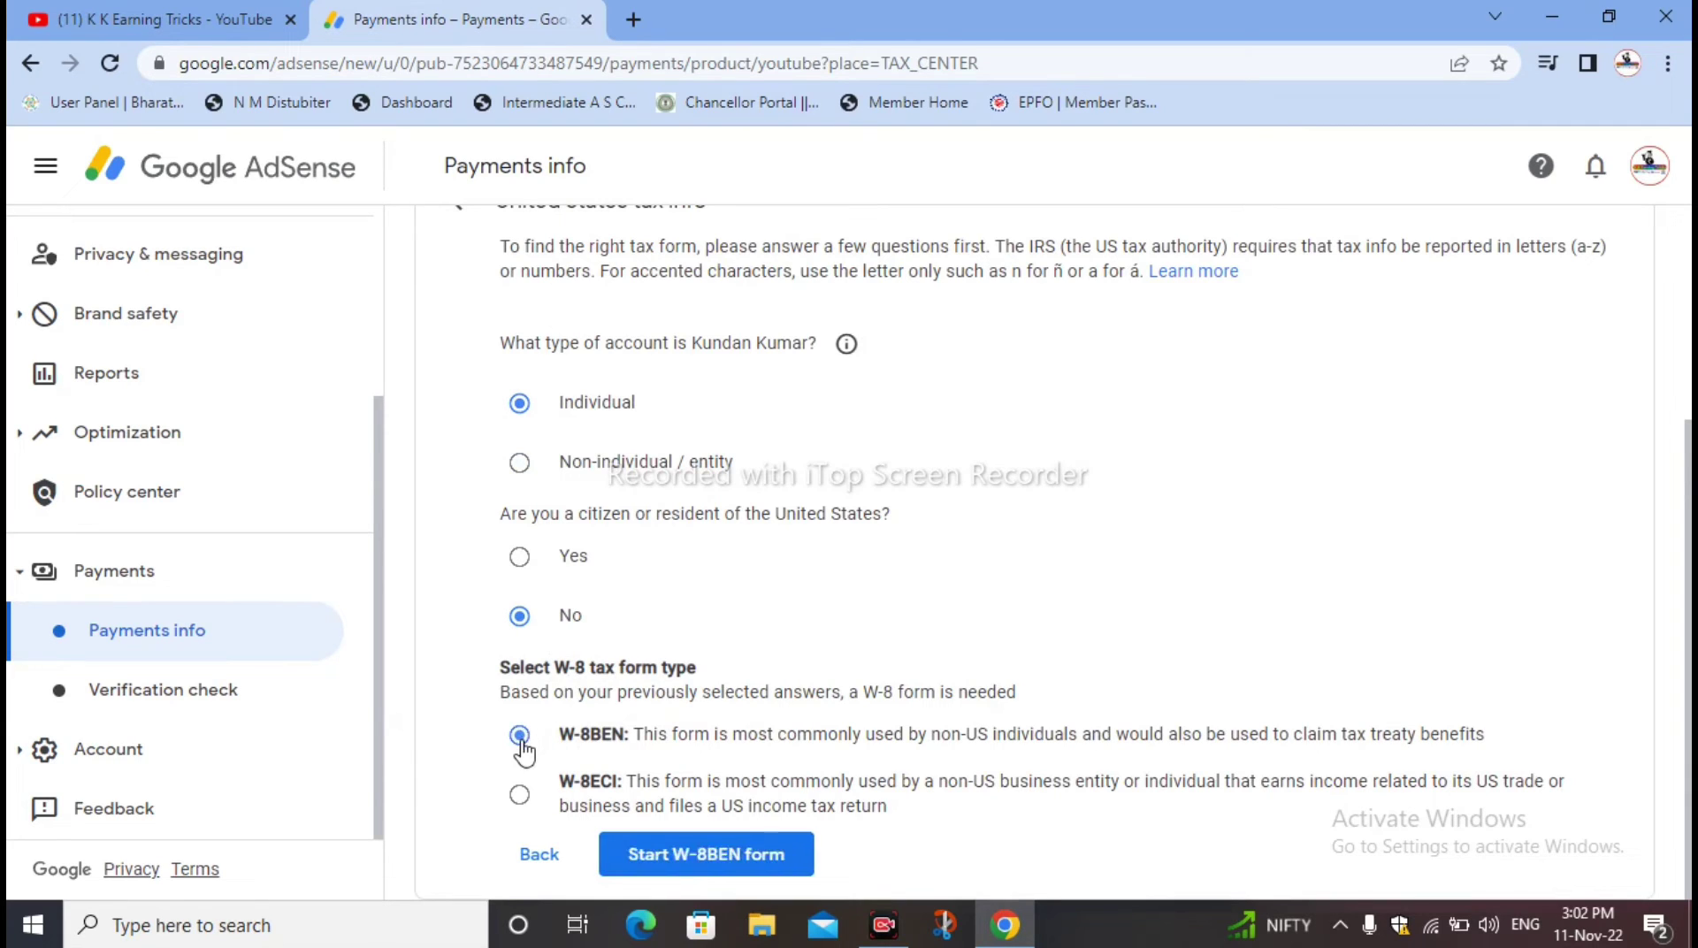
{"action": "left_click", "coordinate": [670, 858]}
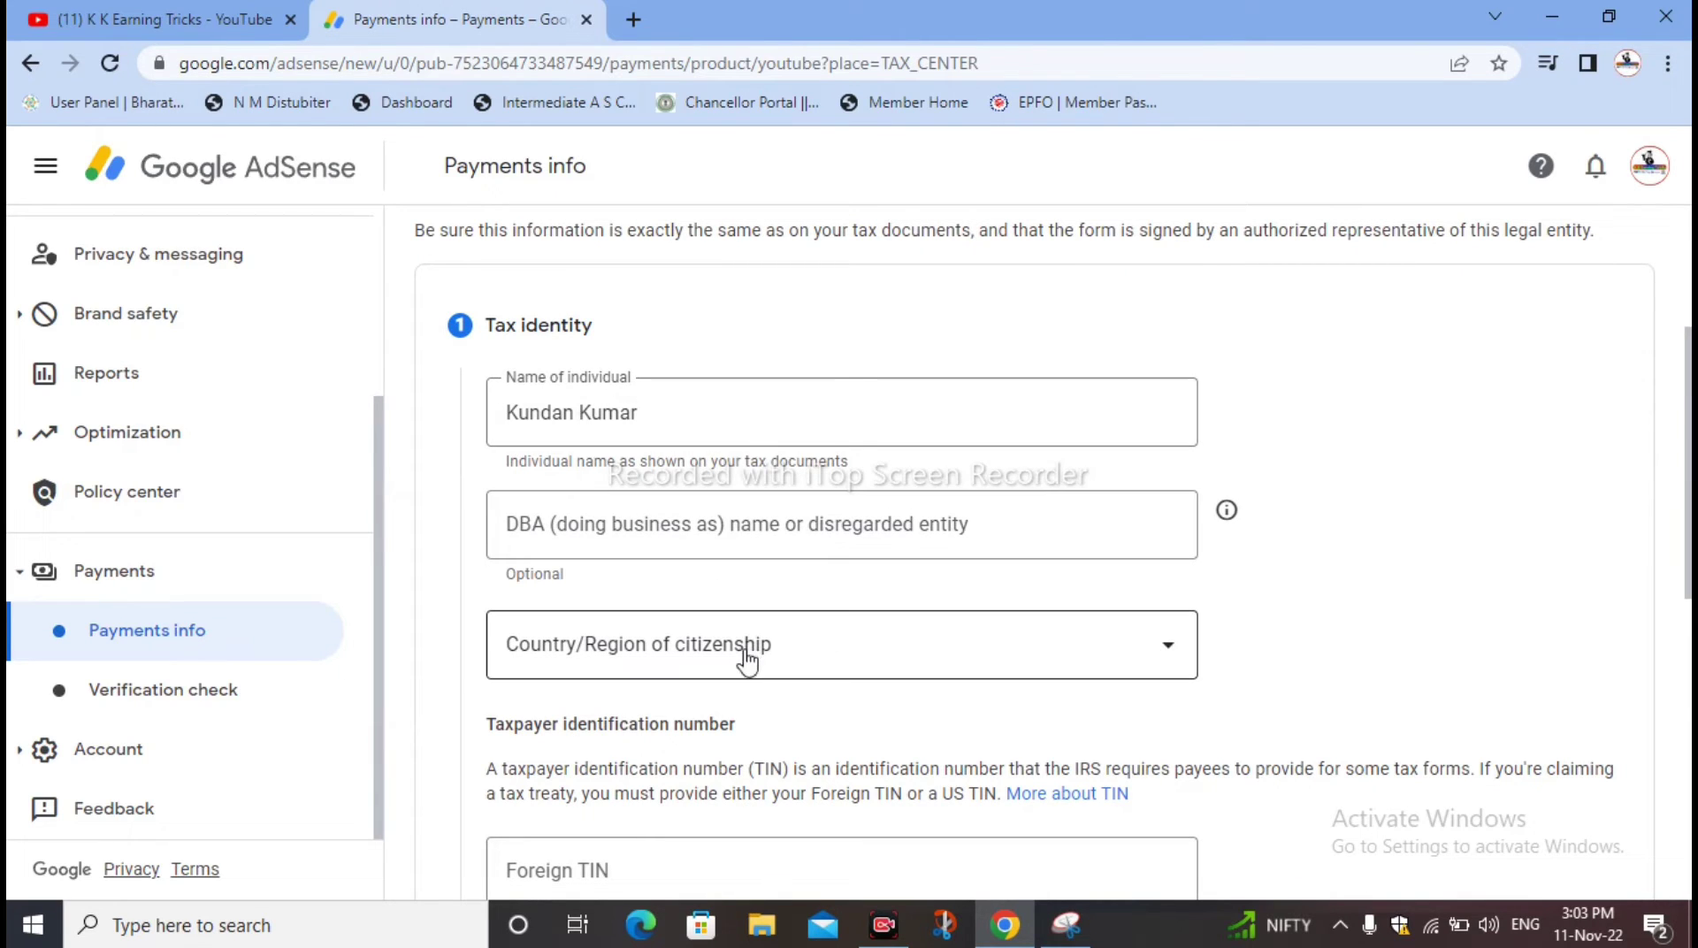
Set the country/region of citizenship to India in the Tax identity section
{"action": "left_click", "coordinate": [630, 654]}
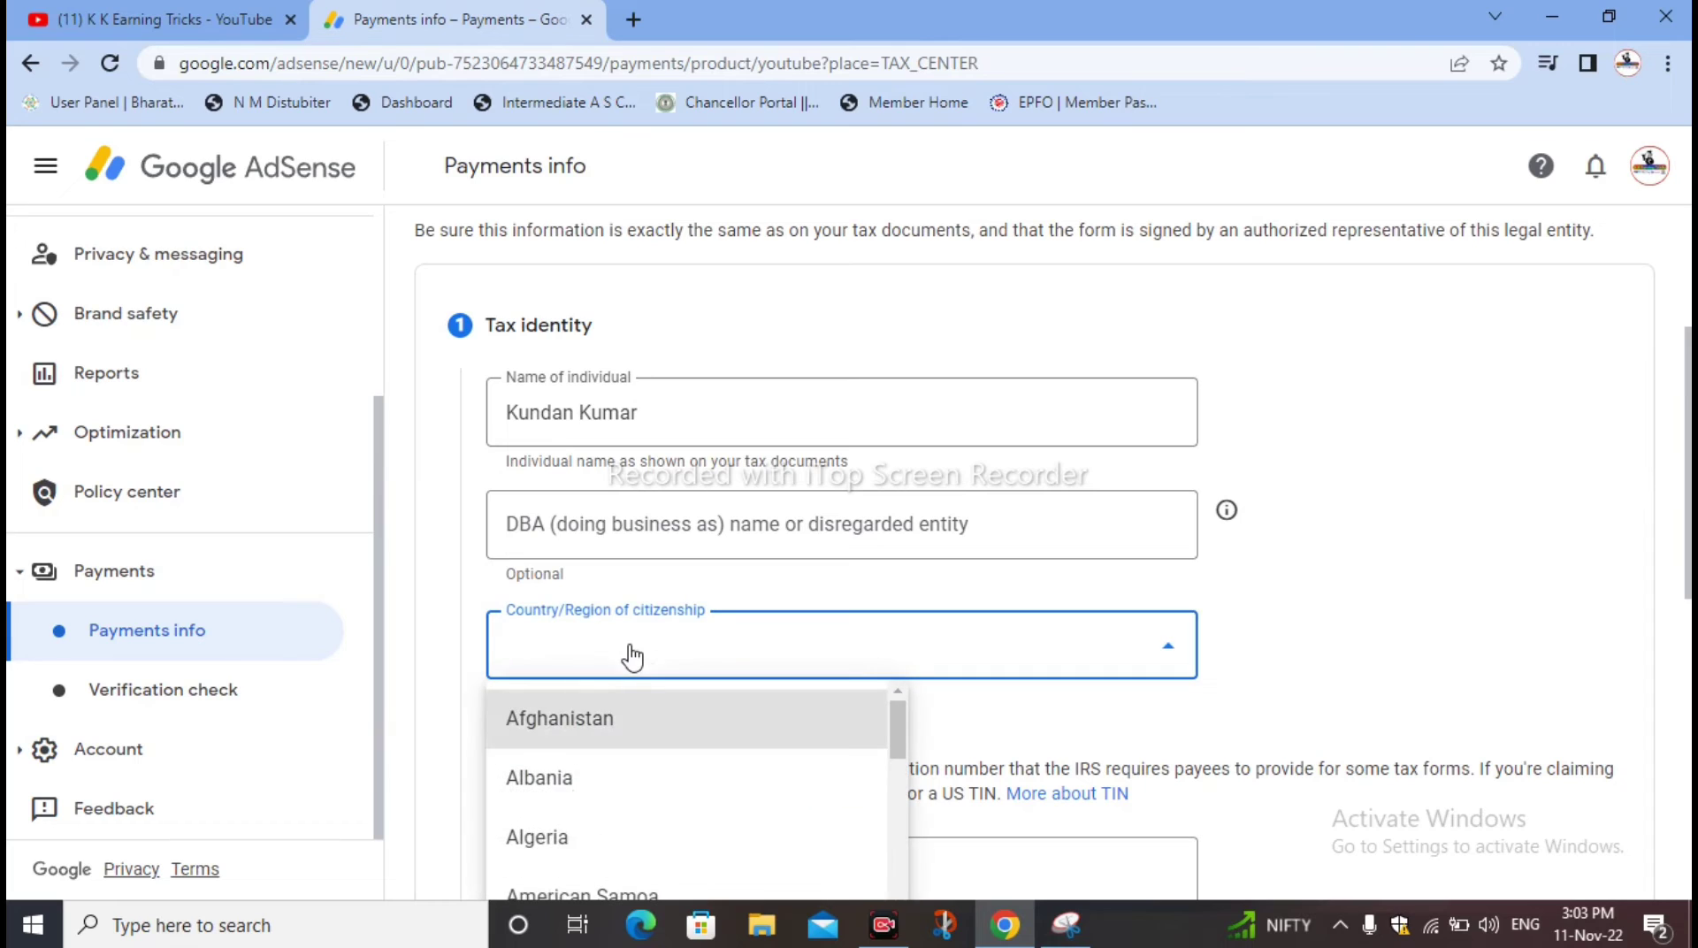
{"action": "scroll", "coordinate": [610, 763], "scroll_direction": "down", "scroll_amount": 3}
{"action": "scroll", "coordinate": [587, 698], "scroll_direction": "down", "scroll_amount": 6}
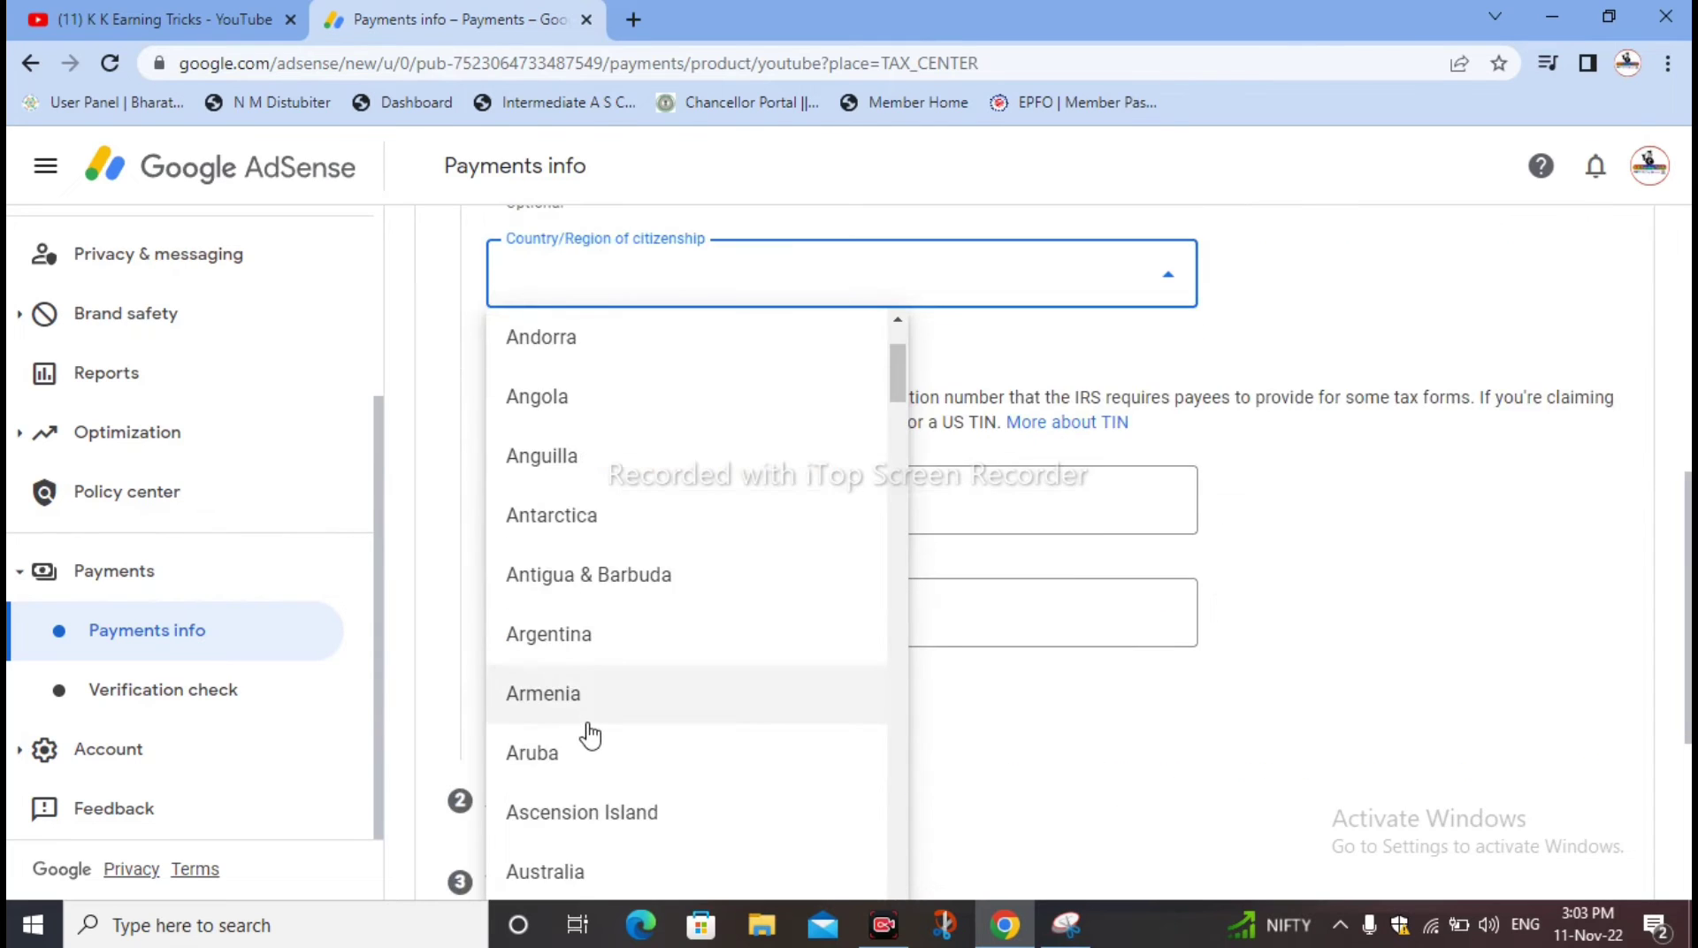
{"action": "key", "text": "i"}
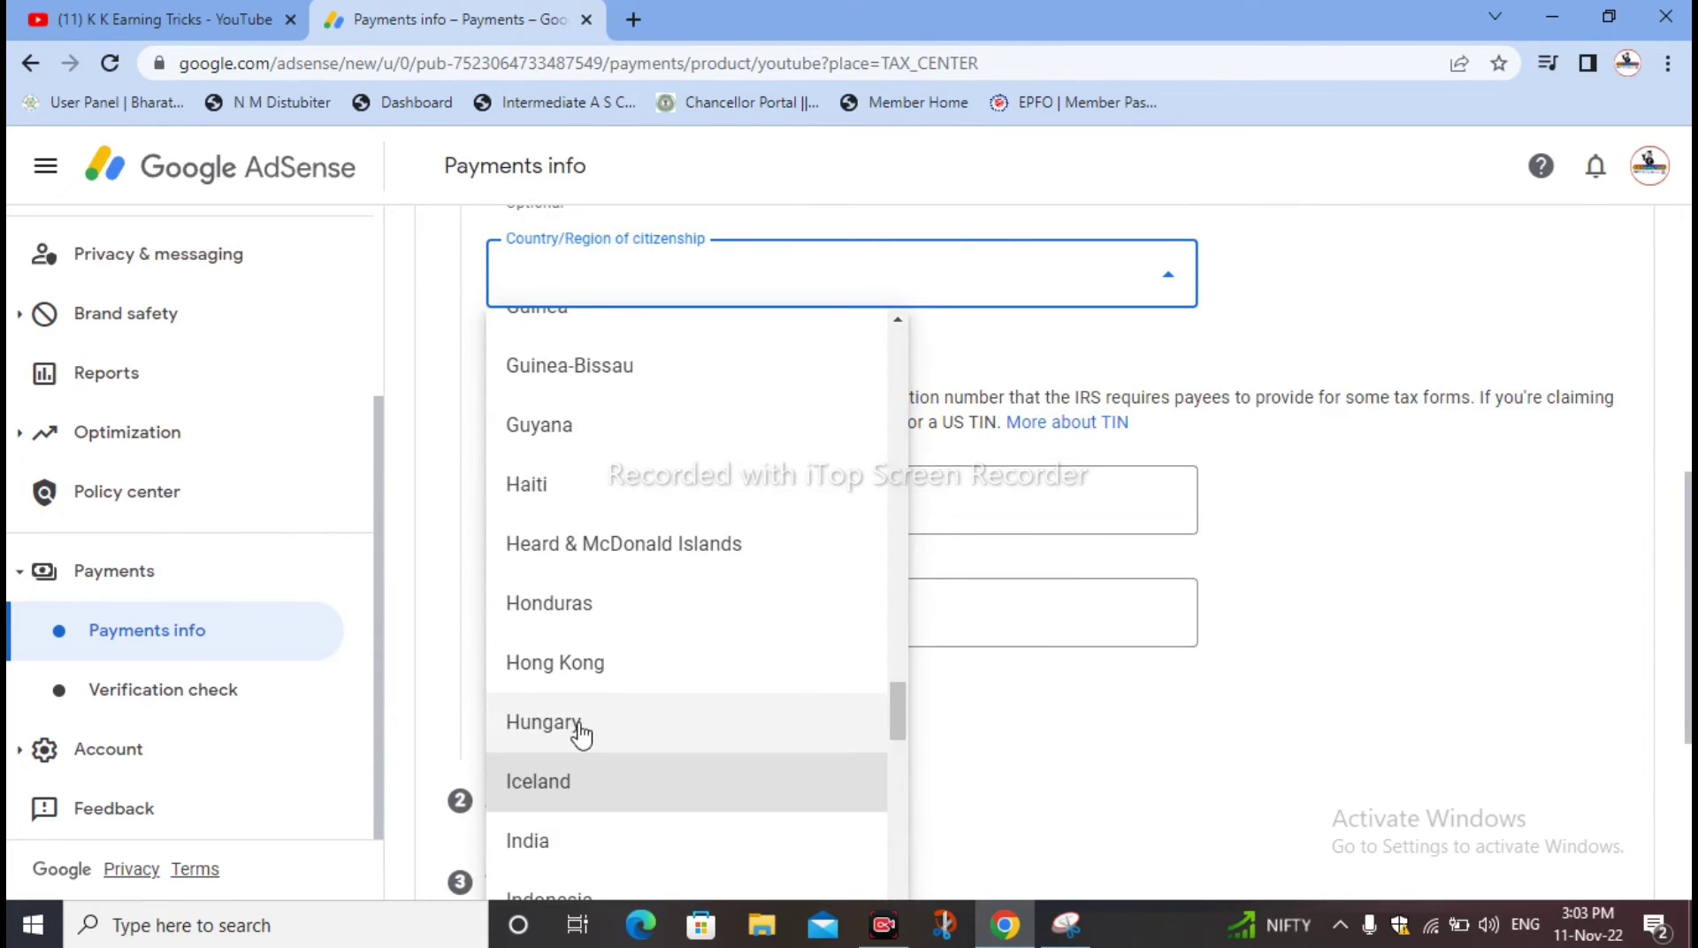
{"action": "left_click", "coordinate": [558, 852]}
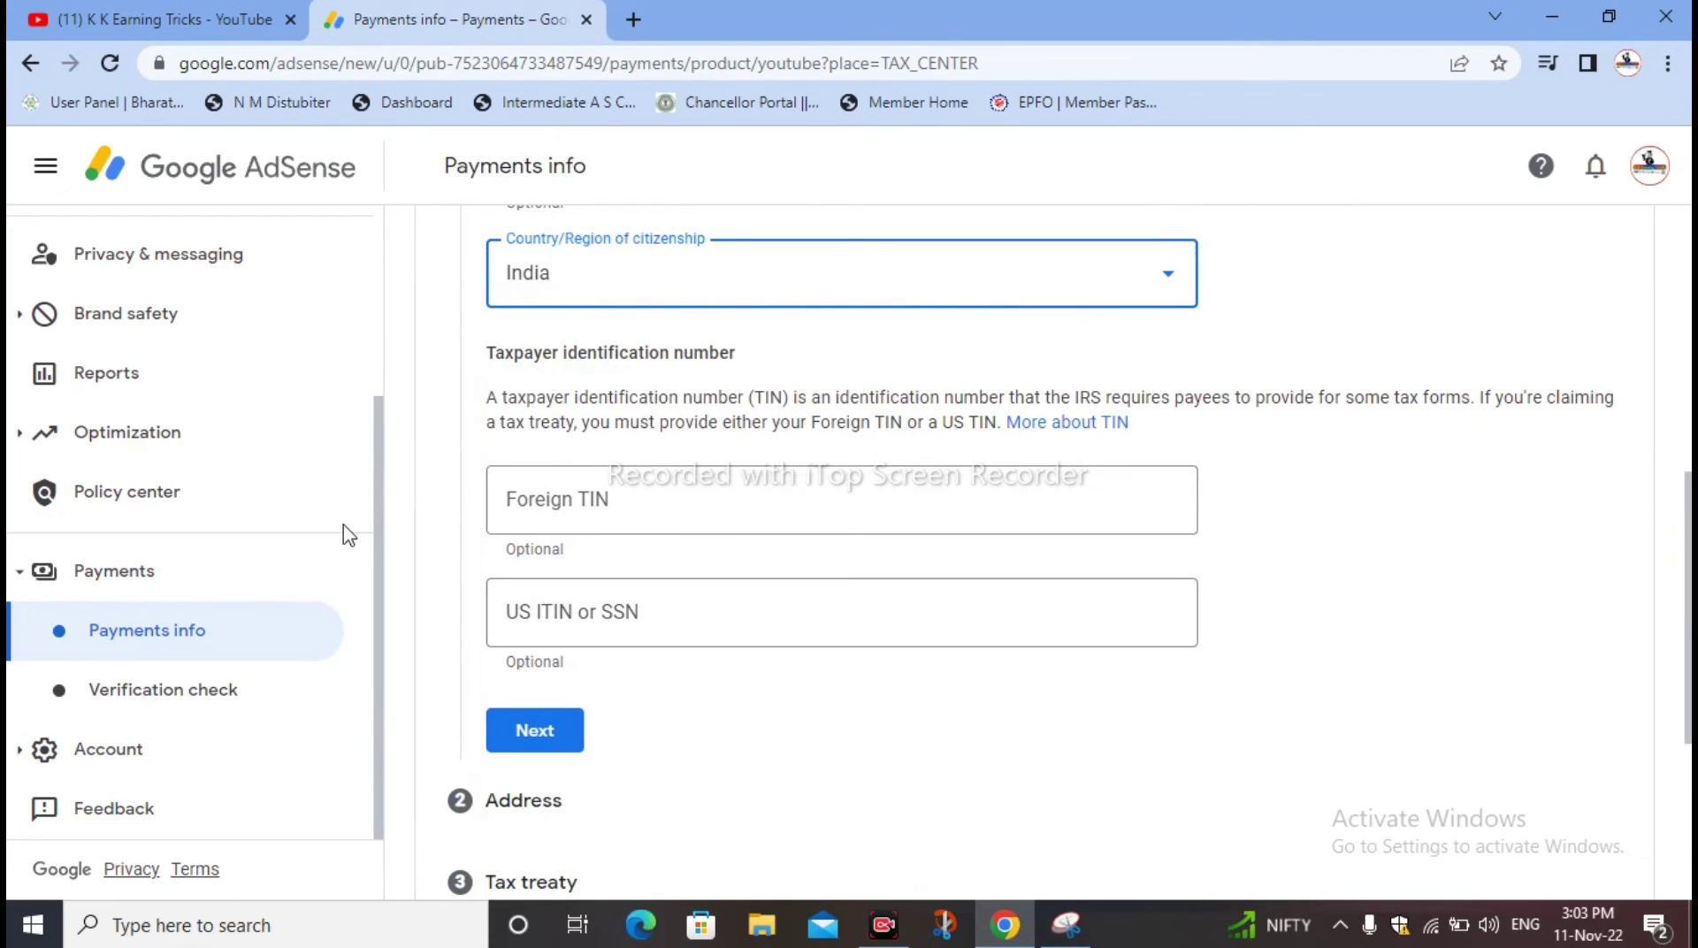
Enter the taxpayer's foreign TIN, leave the US ITIN or SSN empty, and continue to the Address section
{"action": "left_click", "coordinate": [548, 493]}
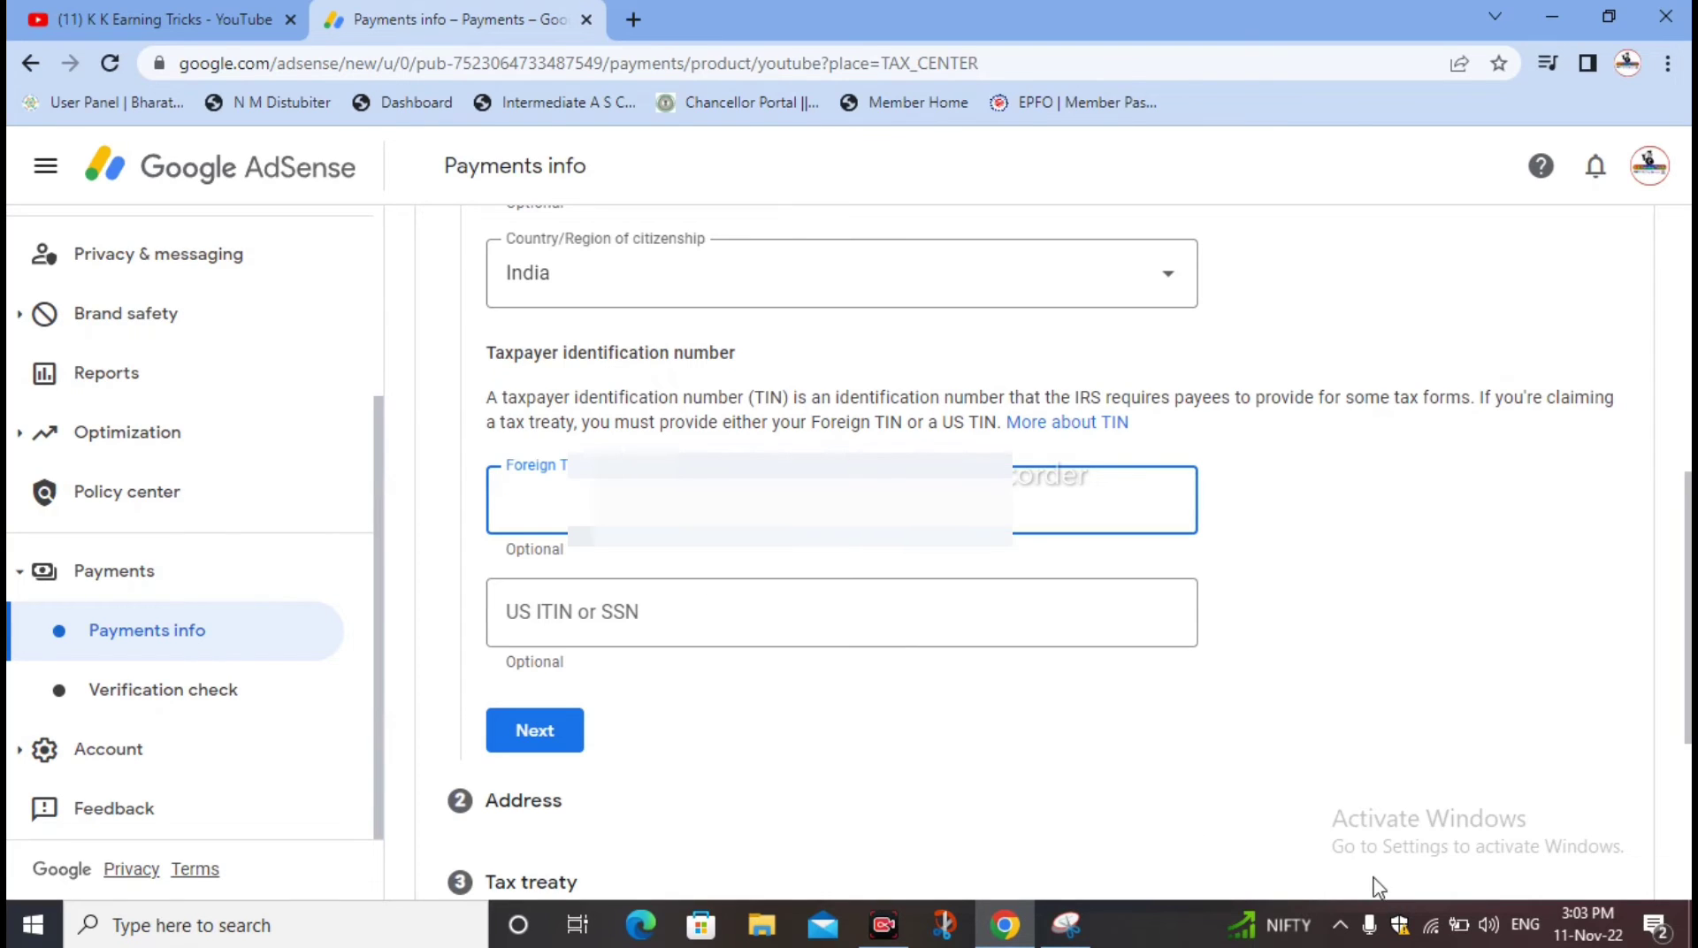
{"action": "key", "text": "ctrl+v"}
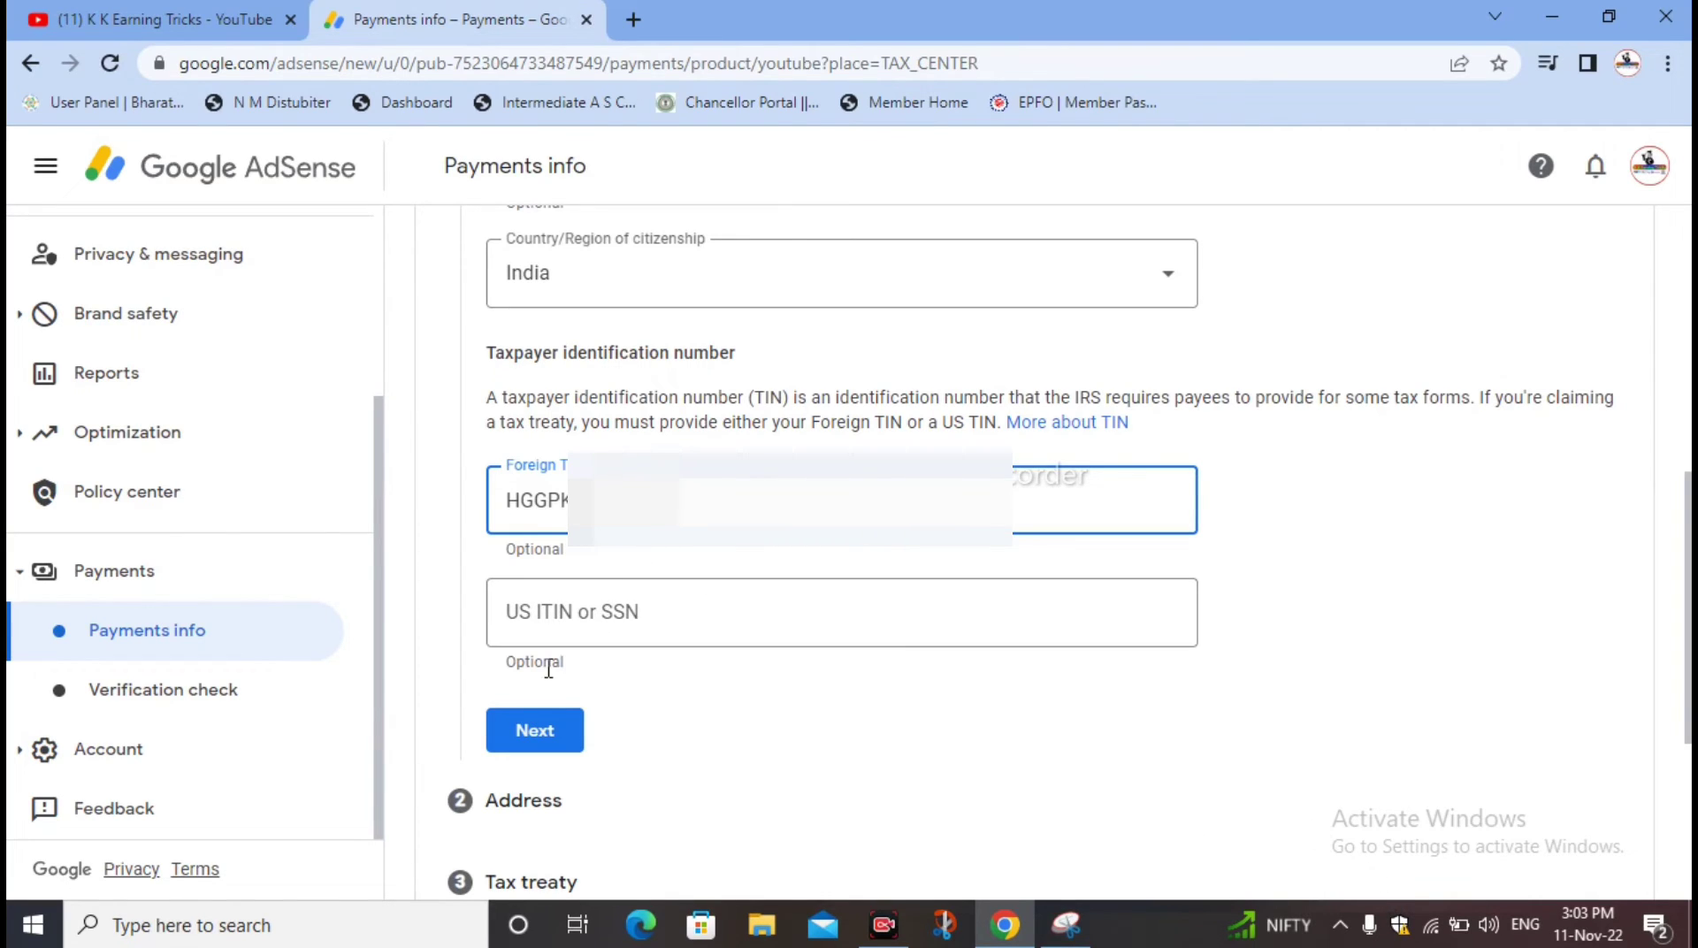
{"action": "left_click", "coordinate": [552, 737]}
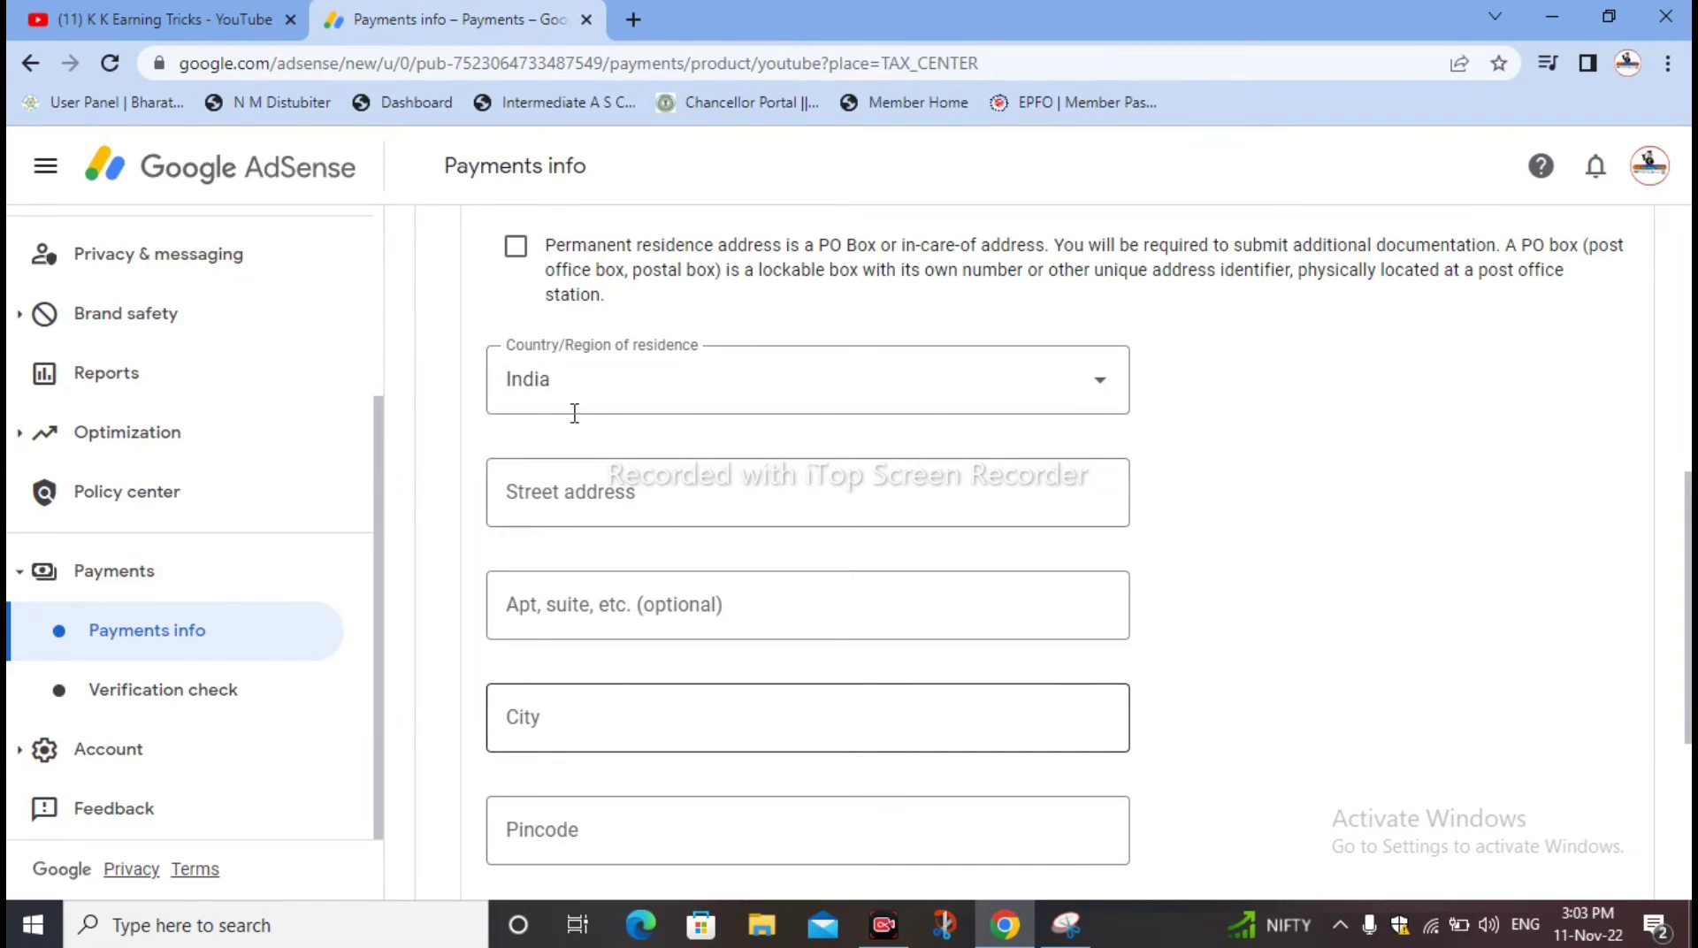
Mark the permanent residence address as a PO Box or in-care-of address and fill in its street address, city, pincode and state
{"action": "scroll", "coordinate": [687, 560], "scroll_direction": "up", "scroll_amount": 5}
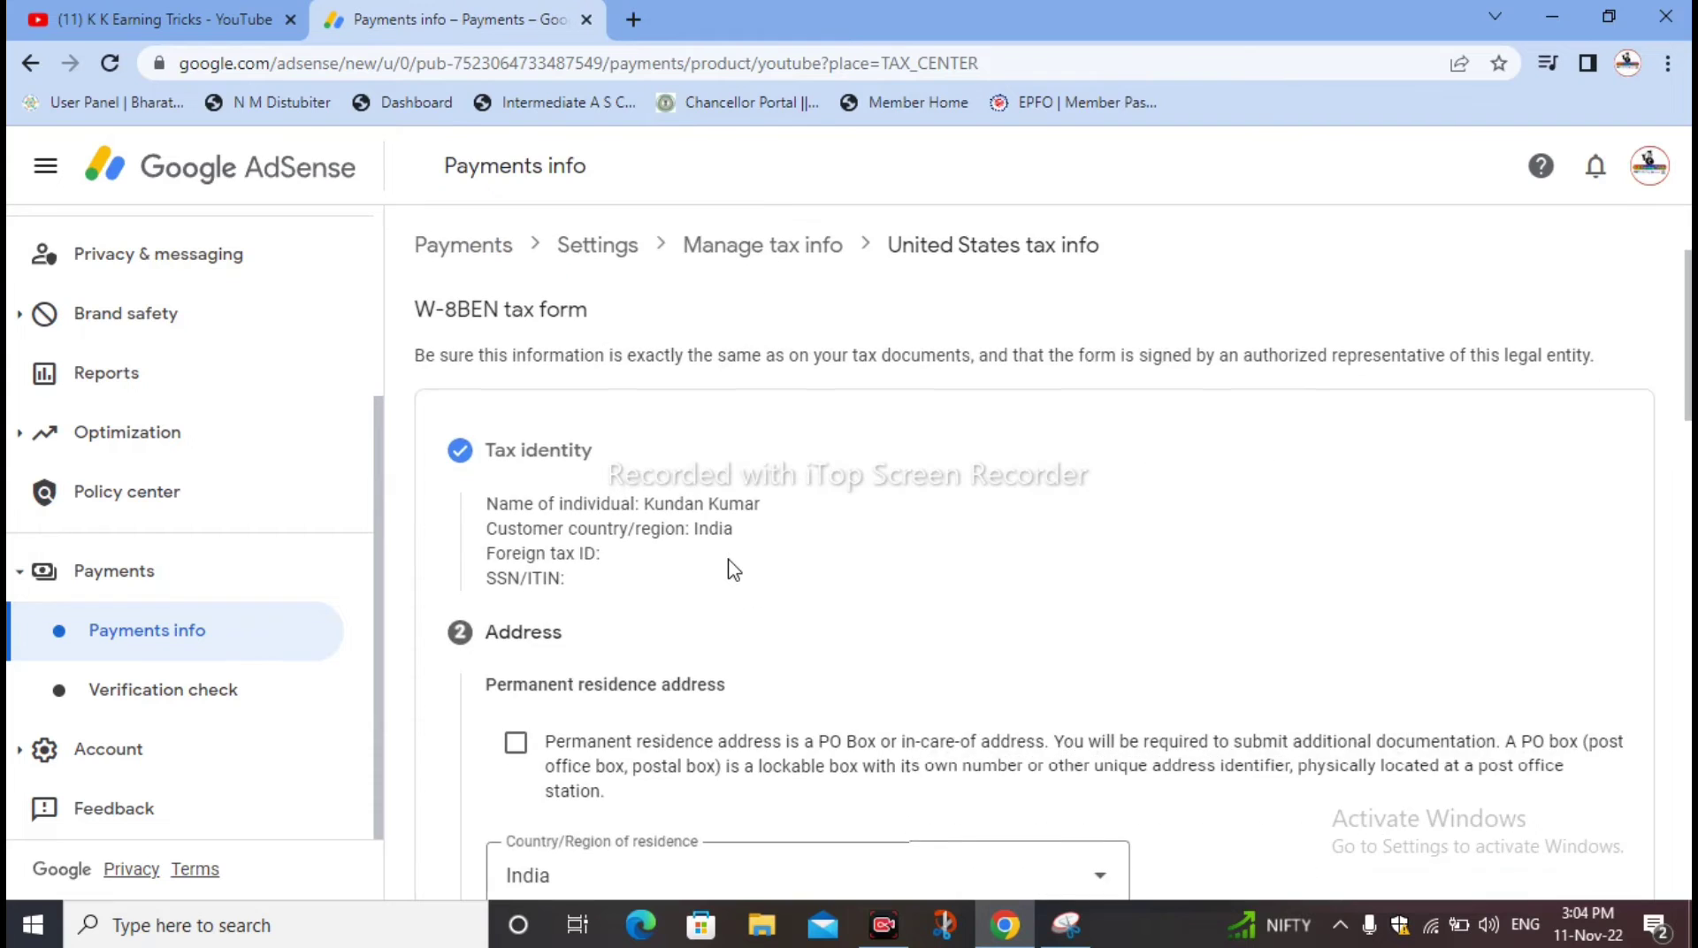
{"action": "scroll", "coordinate": [734, 570], "scroll_direction": "down", "scroll_amount": 3}
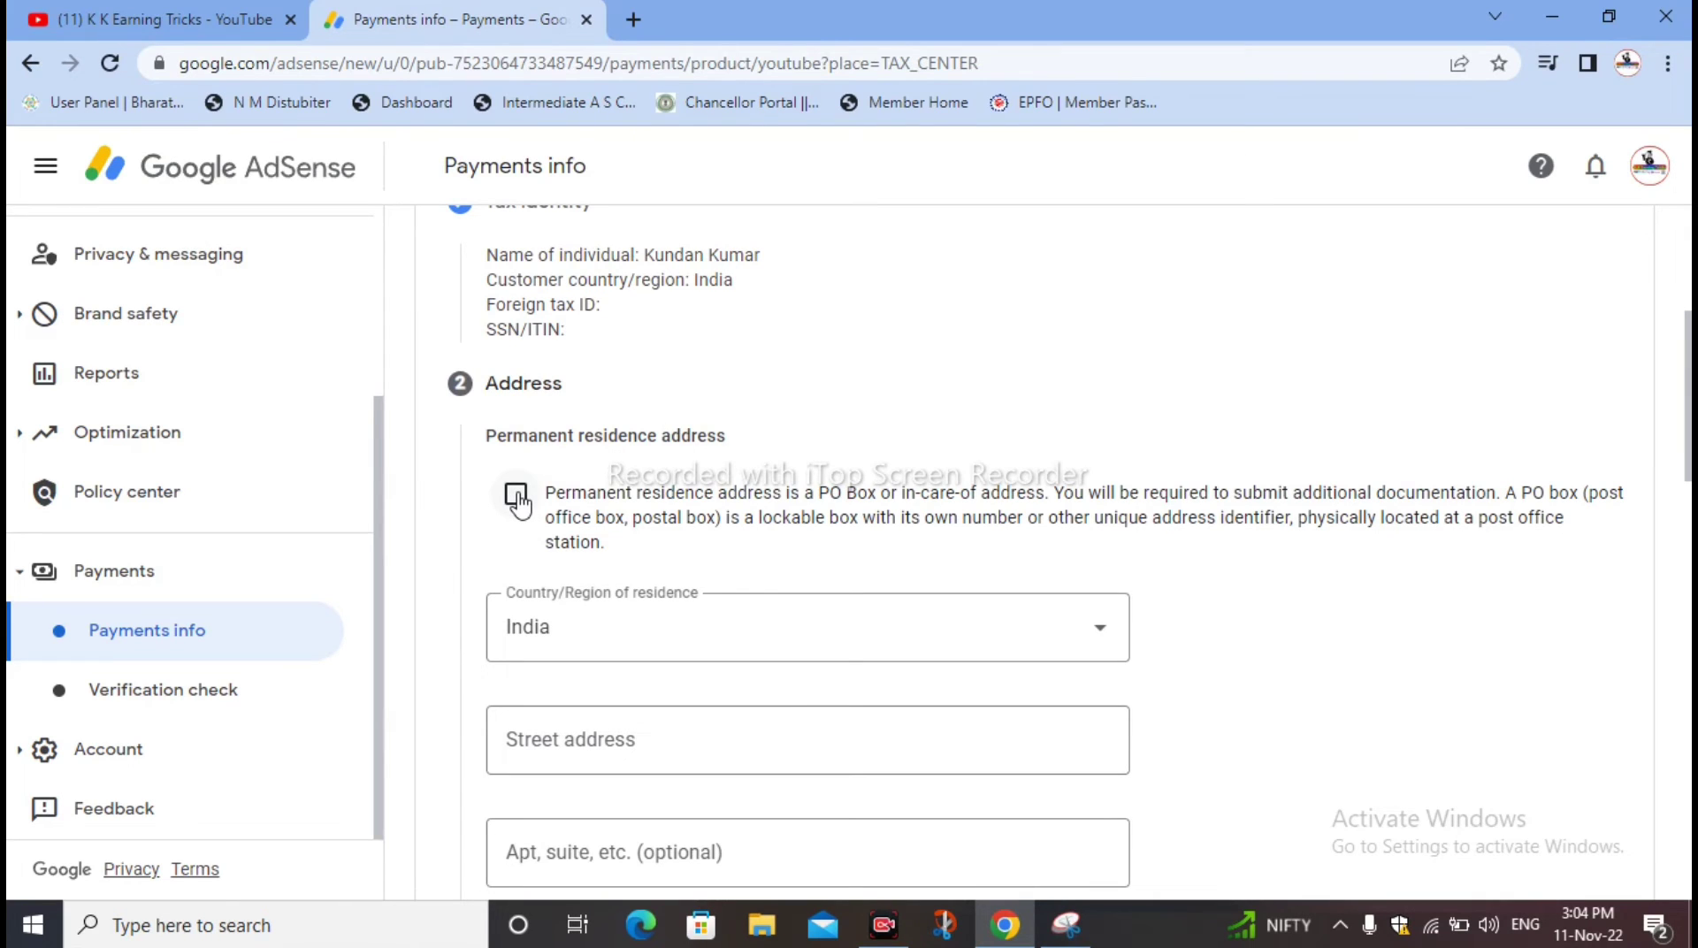
{"action": "left_click", "coordinate": [516, 496]}
{"action": "scroll", "coordinate": [529, 459], "scroll_direction": "down", "scroll_amount": 1}
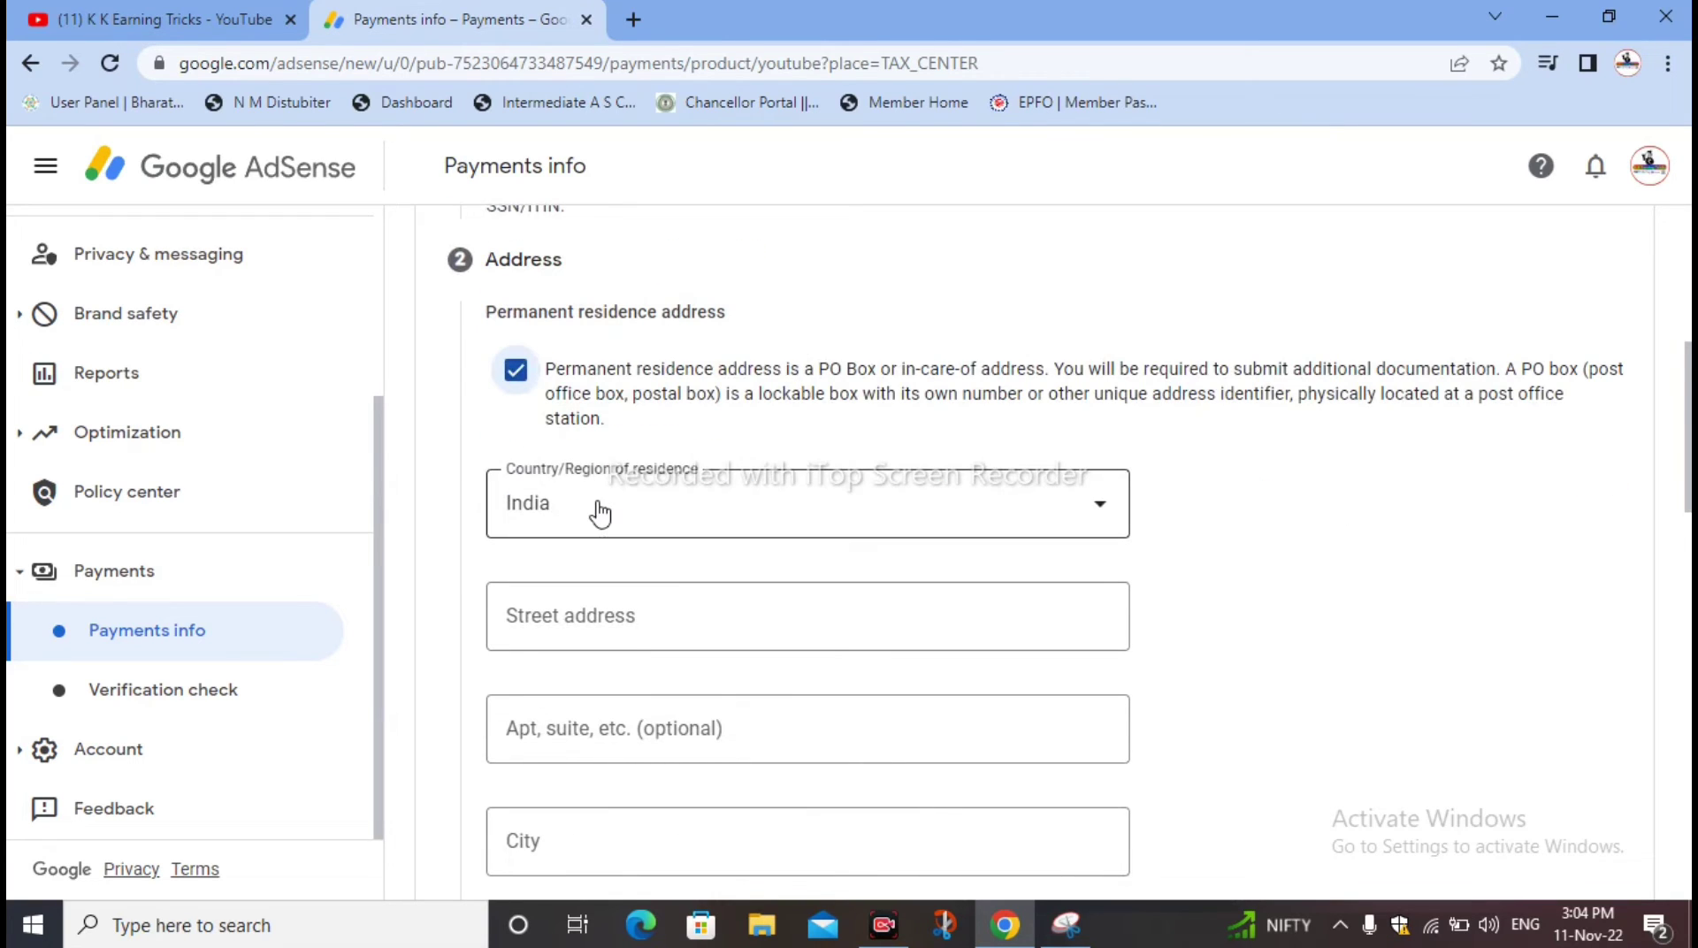
{"action": "scroll", "coordinate": [591, 501], "scroll_direction": "down", "scroll_amount": 1}
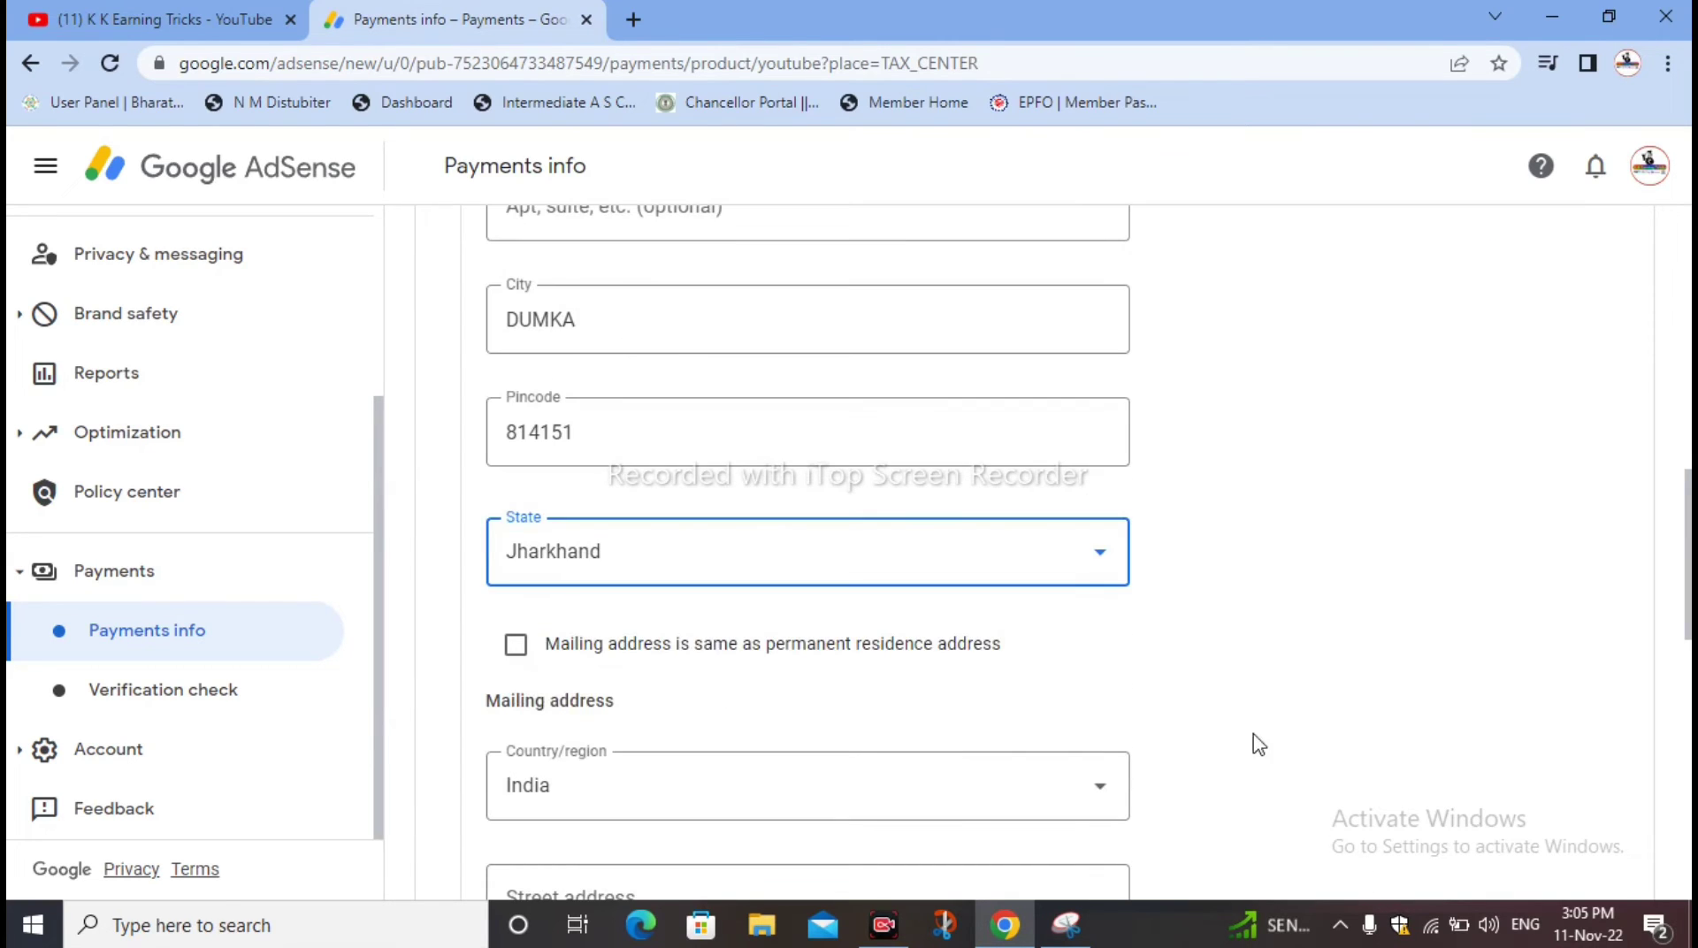
{"action": "scroll", "coordinate": [739, 394], "scroll_direction": "up", "scroll_amount": 5}
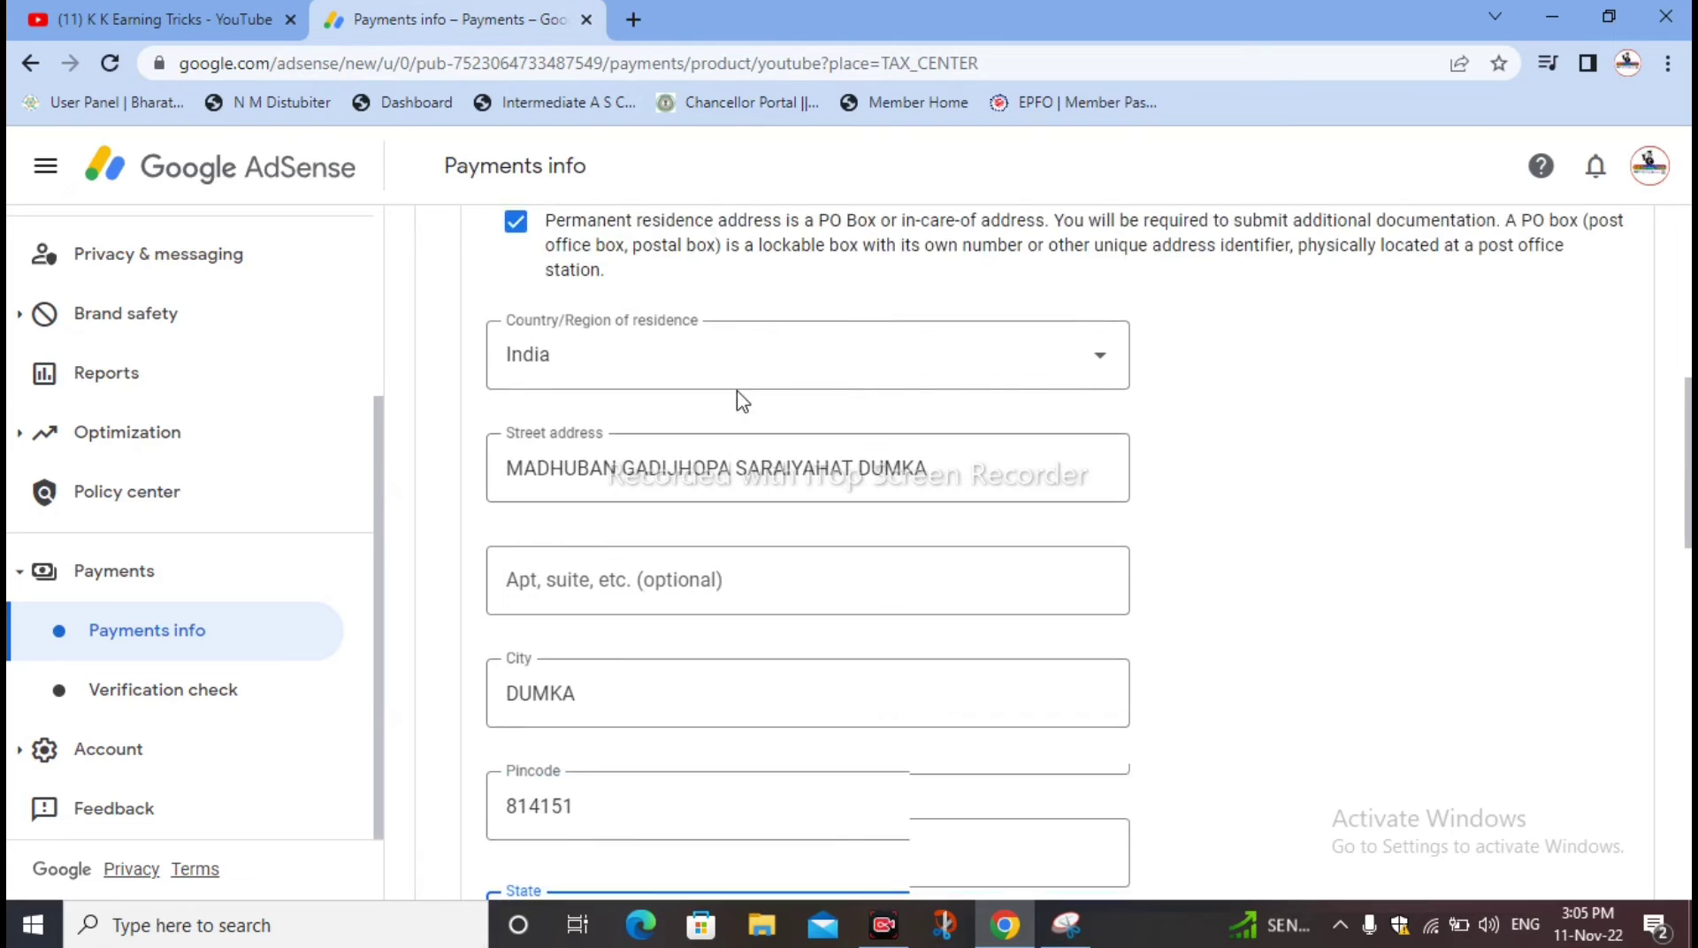
Mark the mailing address as the same as the permanent residence address and continue to the Tax treaty section
{"action": "scroll", "coordinate": [683, 392], "scroll_direction": "down", "scroll_amount": 5}
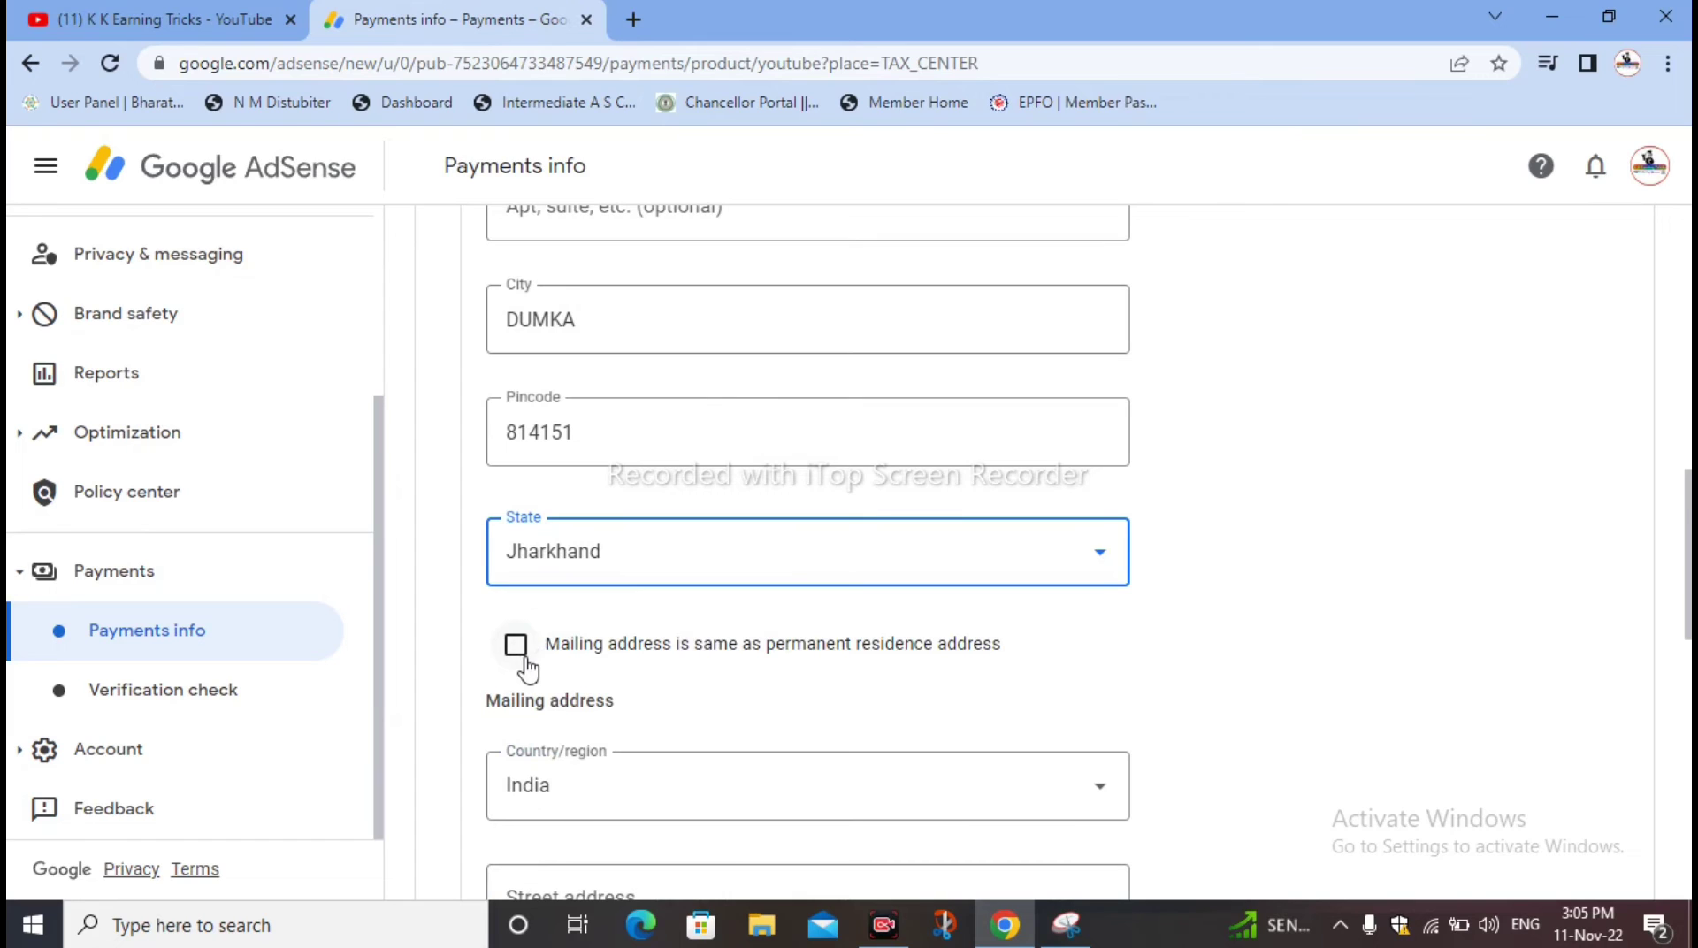
{"action": "scroll", "coordinate": [637, 784], "scroll_direction": "down", "scroll_amount": 4}
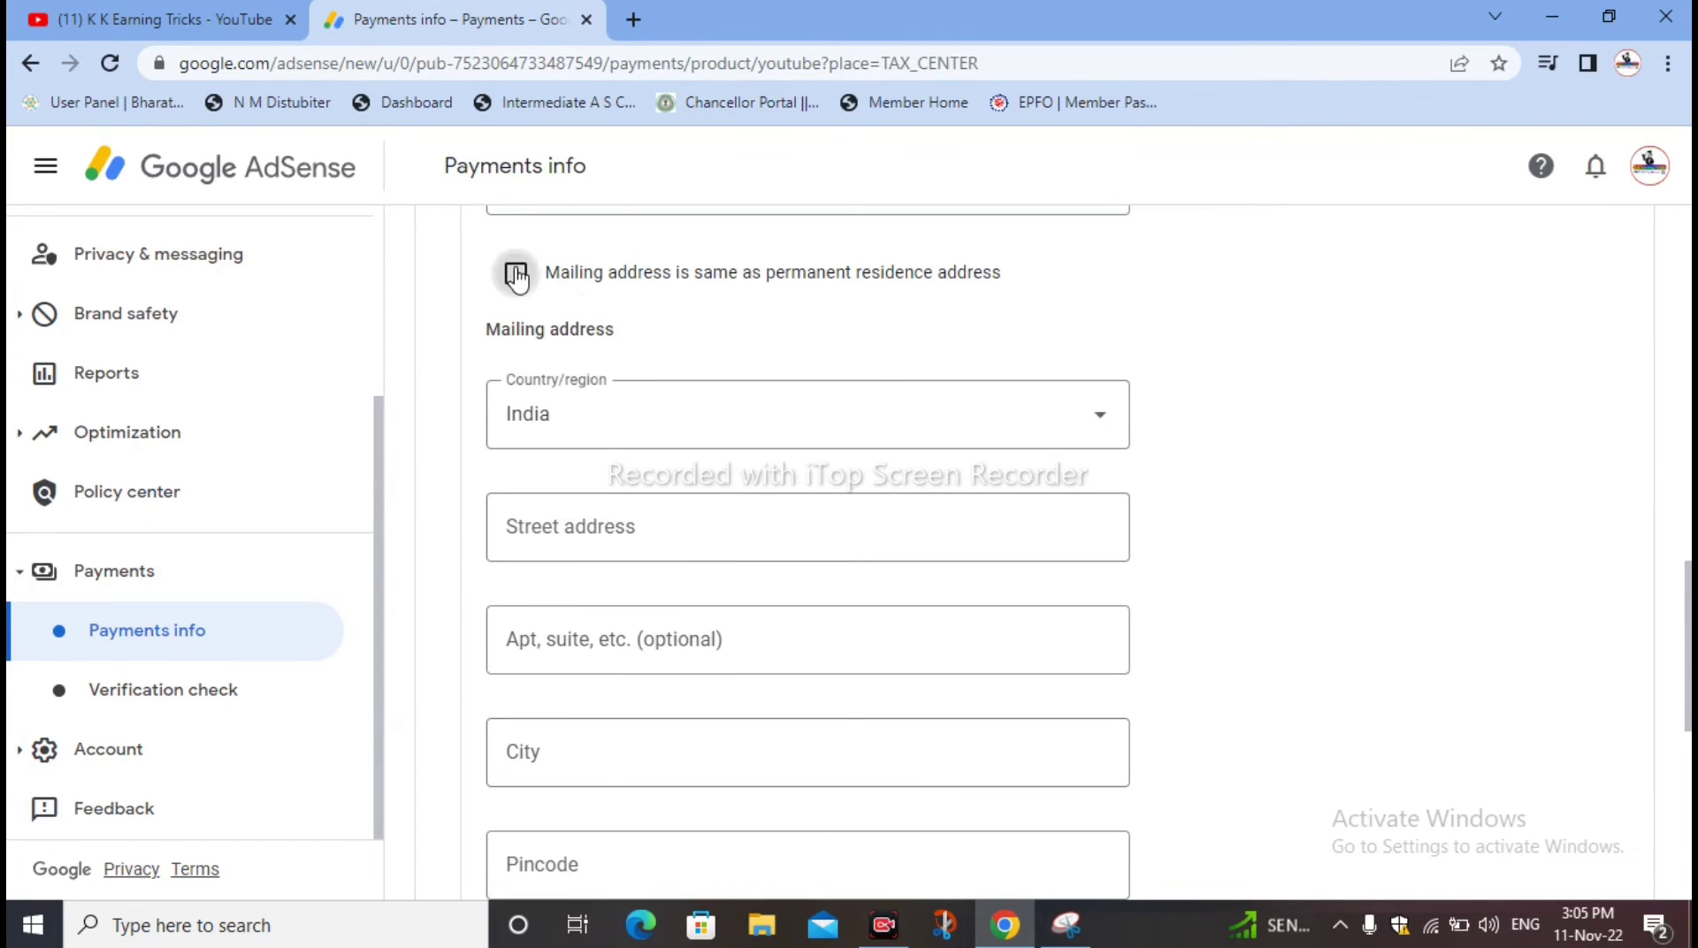
{"action": "left_click", "coordinate": [517, 274]}
{"action": "scroll", "coordinate": [614, 357], "scroll_direction": "up", "scroll_amount": 4}
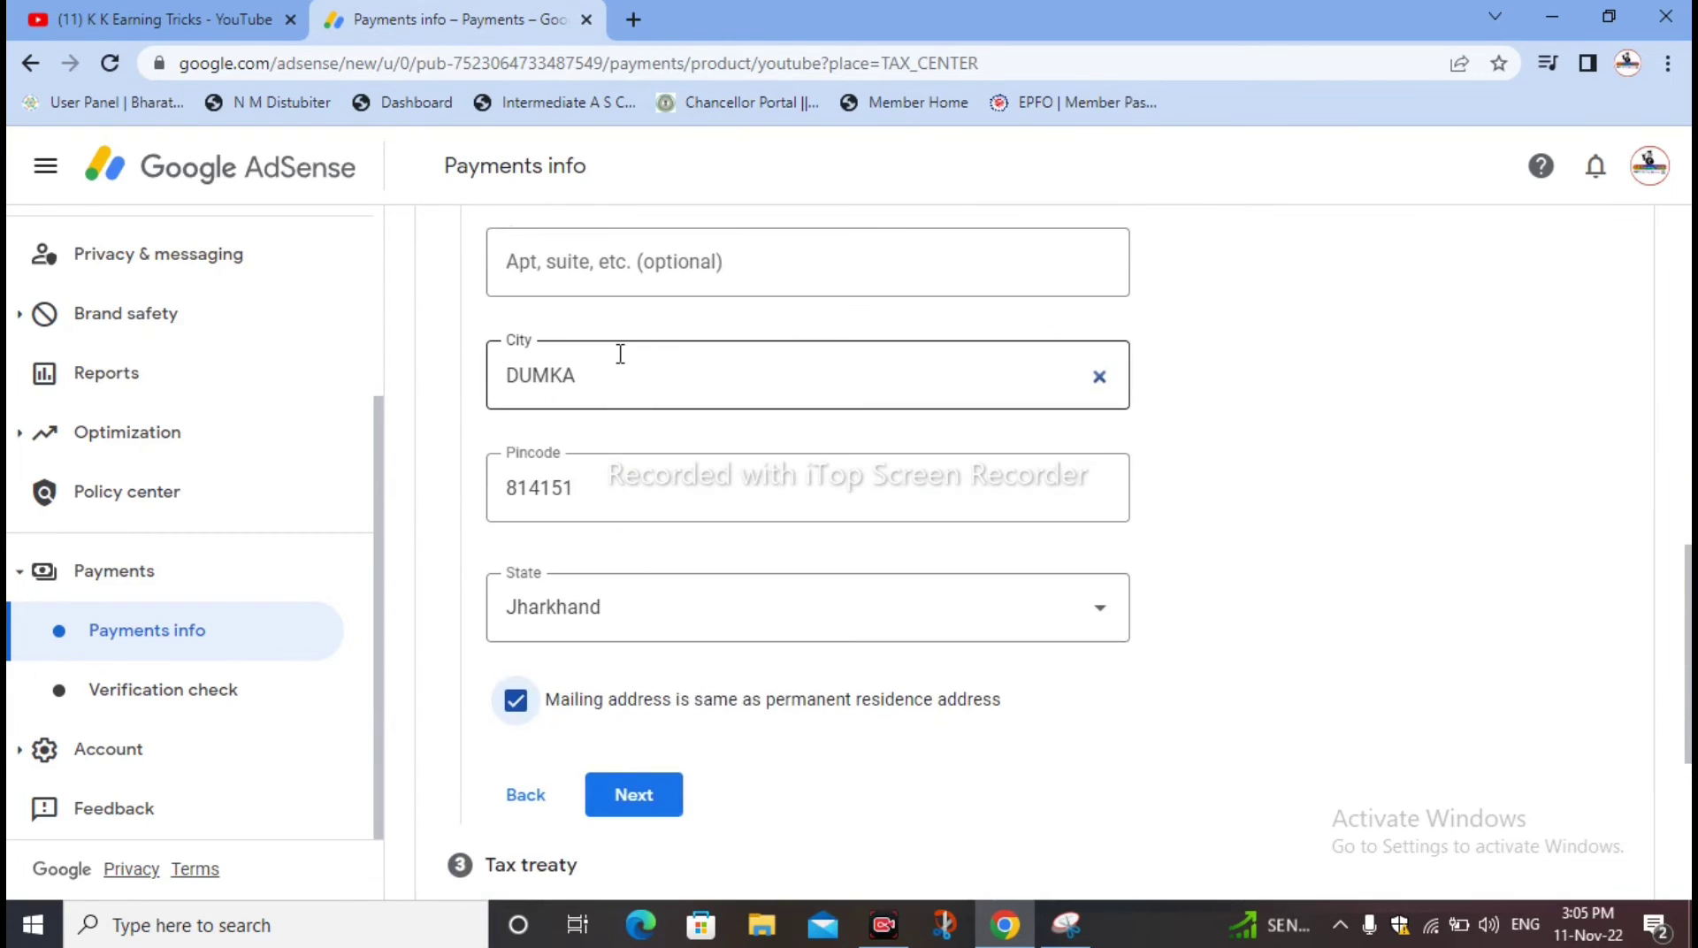
{"action": "scroll", "coordinate": [621, 354], "scroll_direction": "up", "scroll_amount": 1}
{"action": "scroll", "coordinate": [627, 346], "scroll_direction": "down", "scroll_amount": 1}
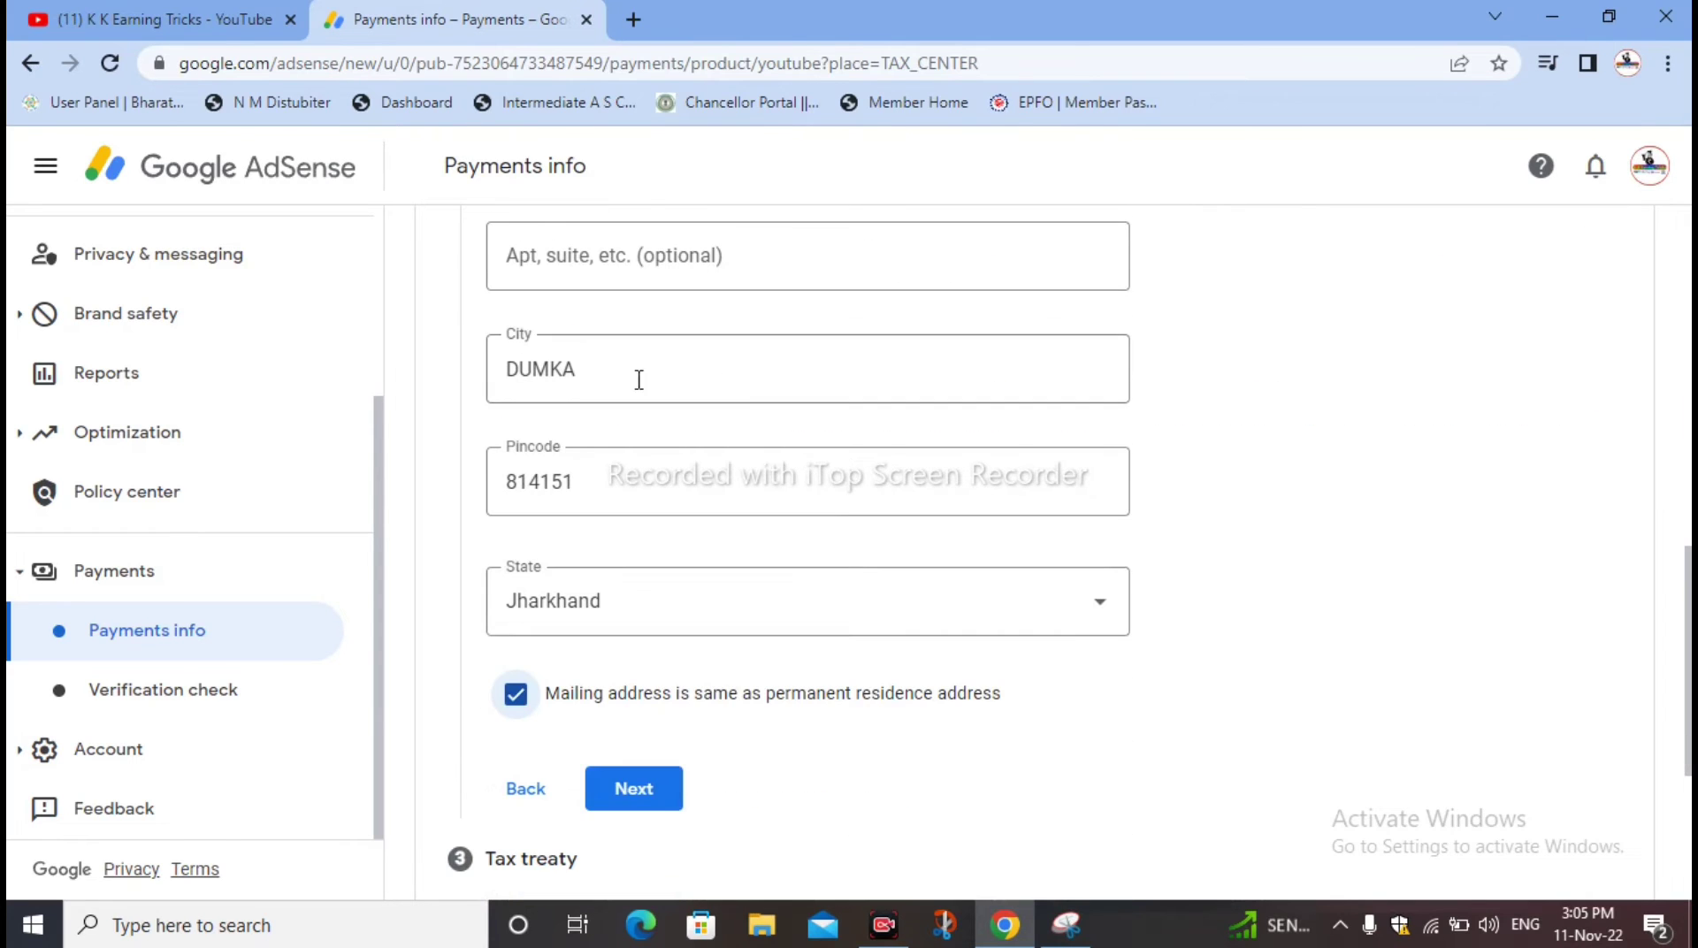
{"action": "left_click", "coordinate": [625, 786]}
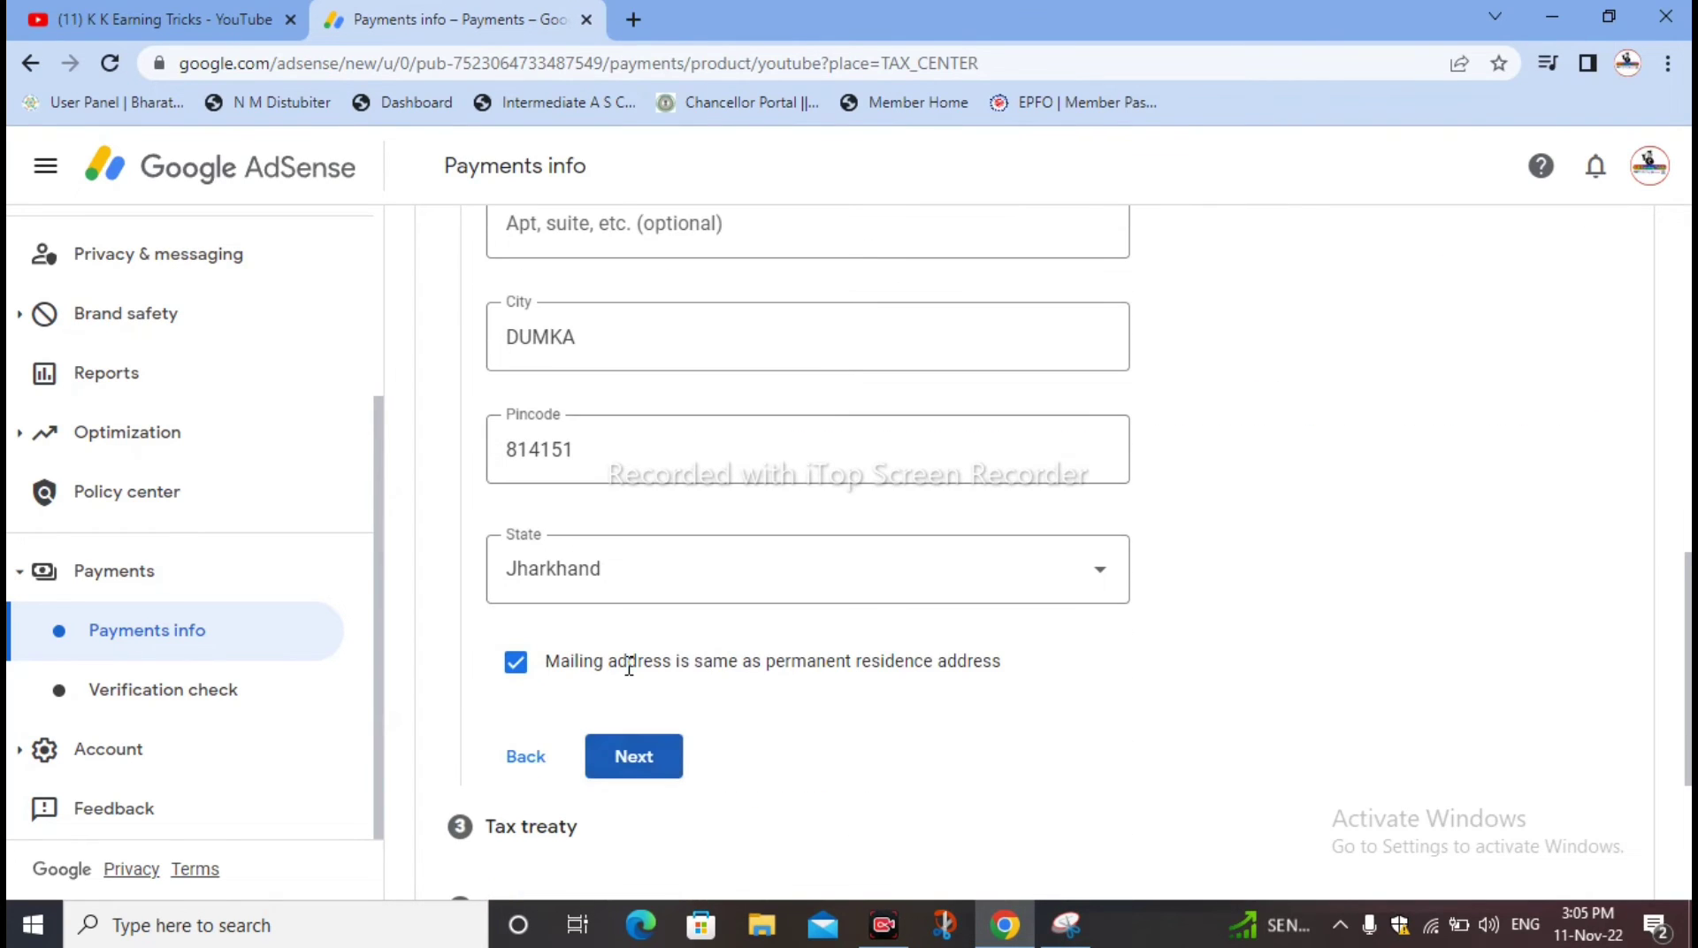
{"action": "left_click", "coordinate": [631, 760]}
Claim a reduced withholding rate under a tax treaty, certifying residency in the treaty country India
{"action": "scroll", "coordinate": [936, 766], "scroll_direction": "up", "scroll_amount": 8}
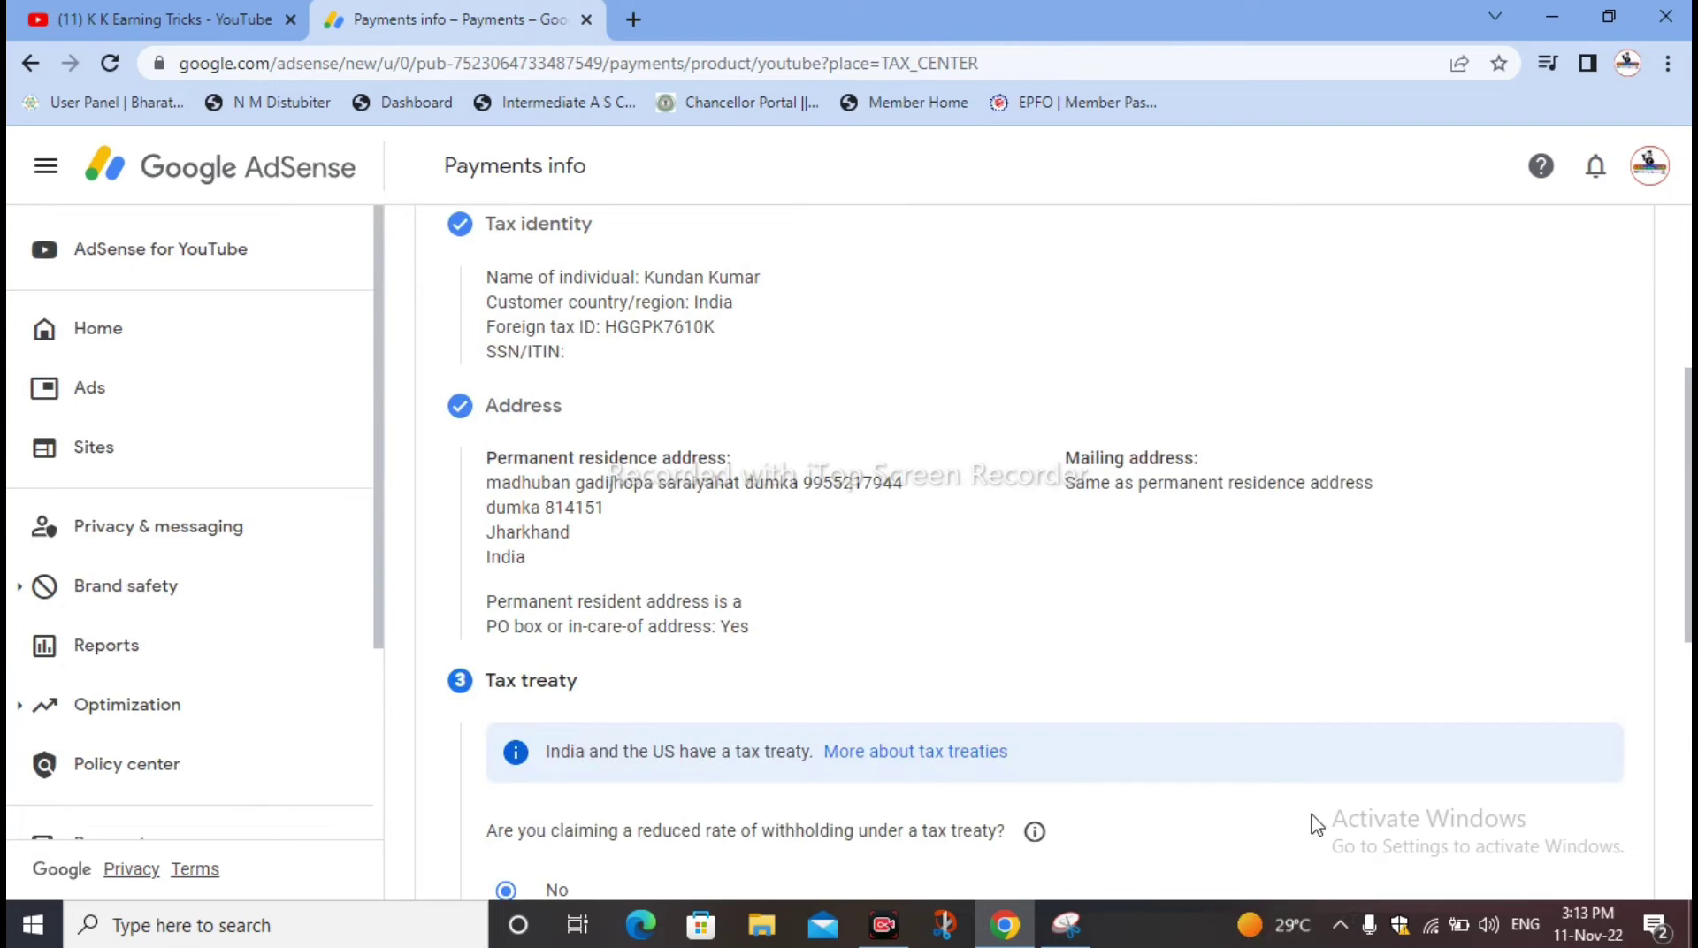
{"action": "scroll", "coordinate": [1097, 649], "scroll_direction": "down", "scroll_amount": 3}
{"action": "scroll", "coordinate": [522, 771], "scroll_direction": "down", "scroll_amount": 3}
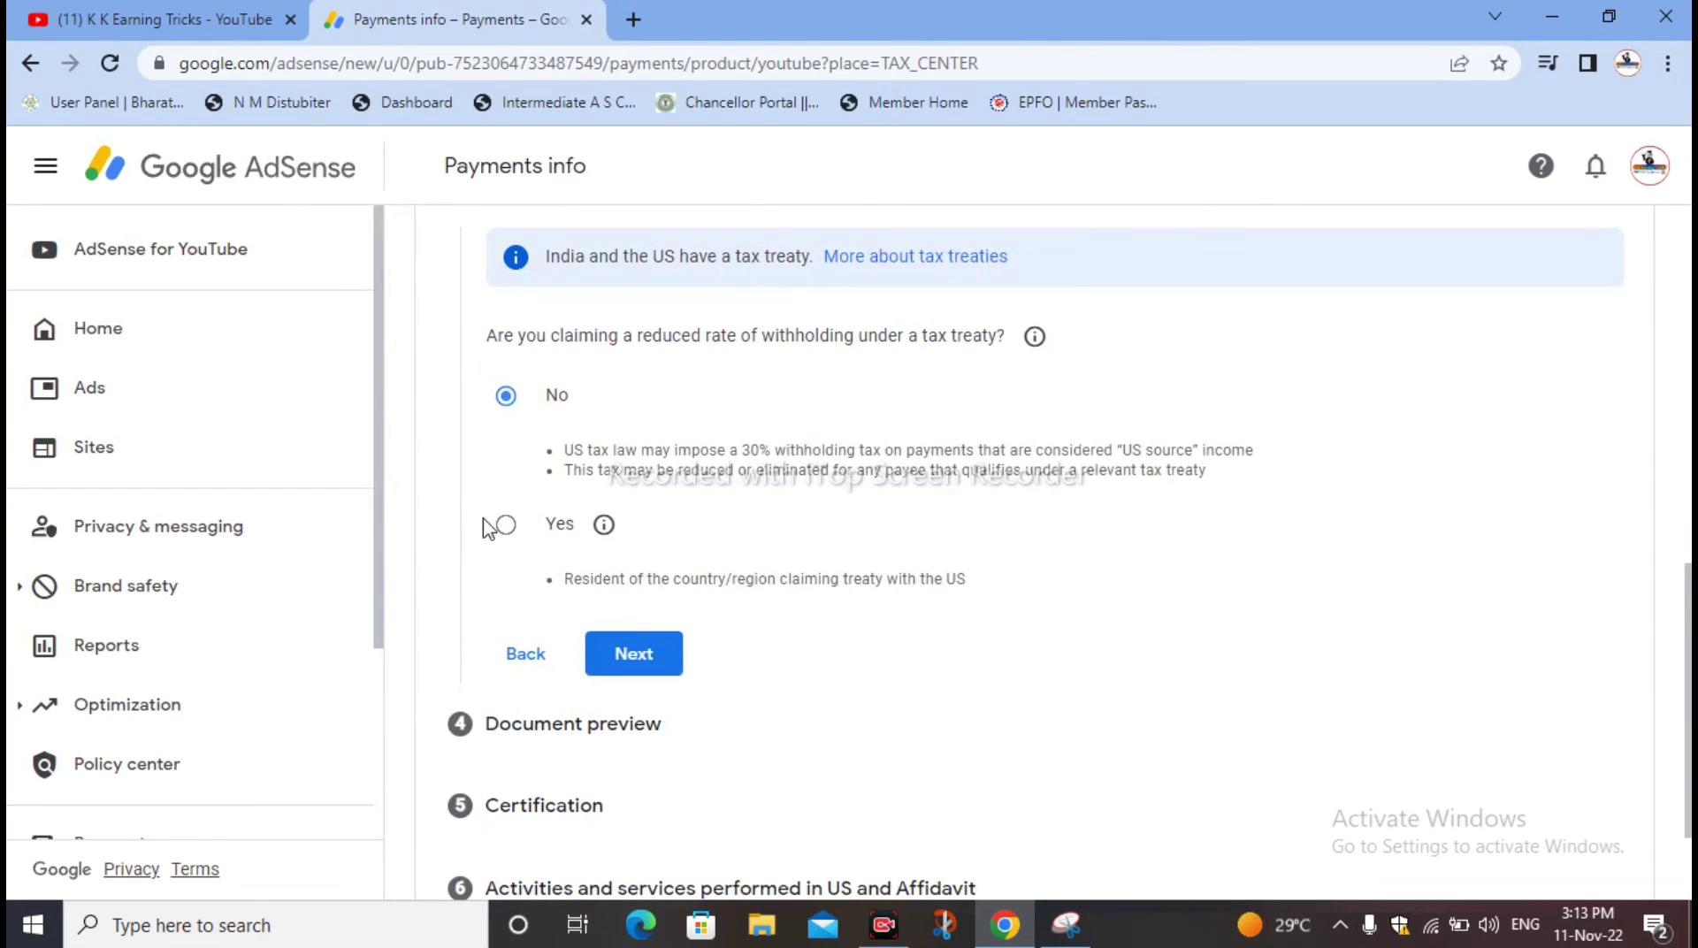
{"action": "left_click", "coordinate": [508, 527]}
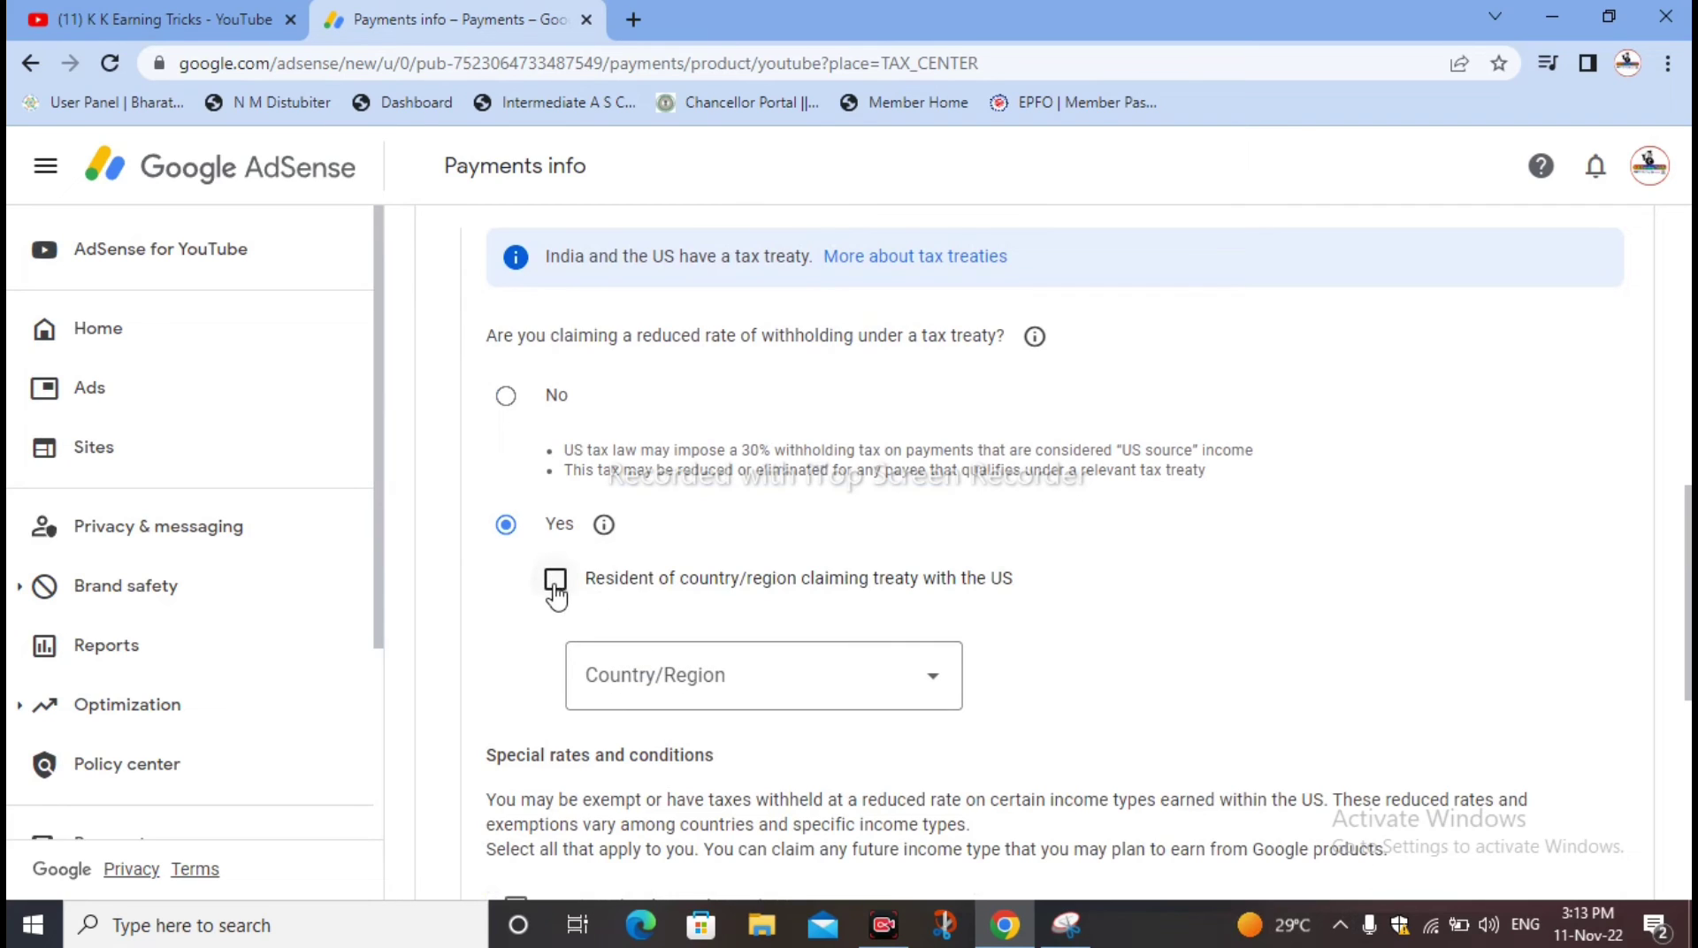
{"action": "left_click", "coordinate": [680, 669]}
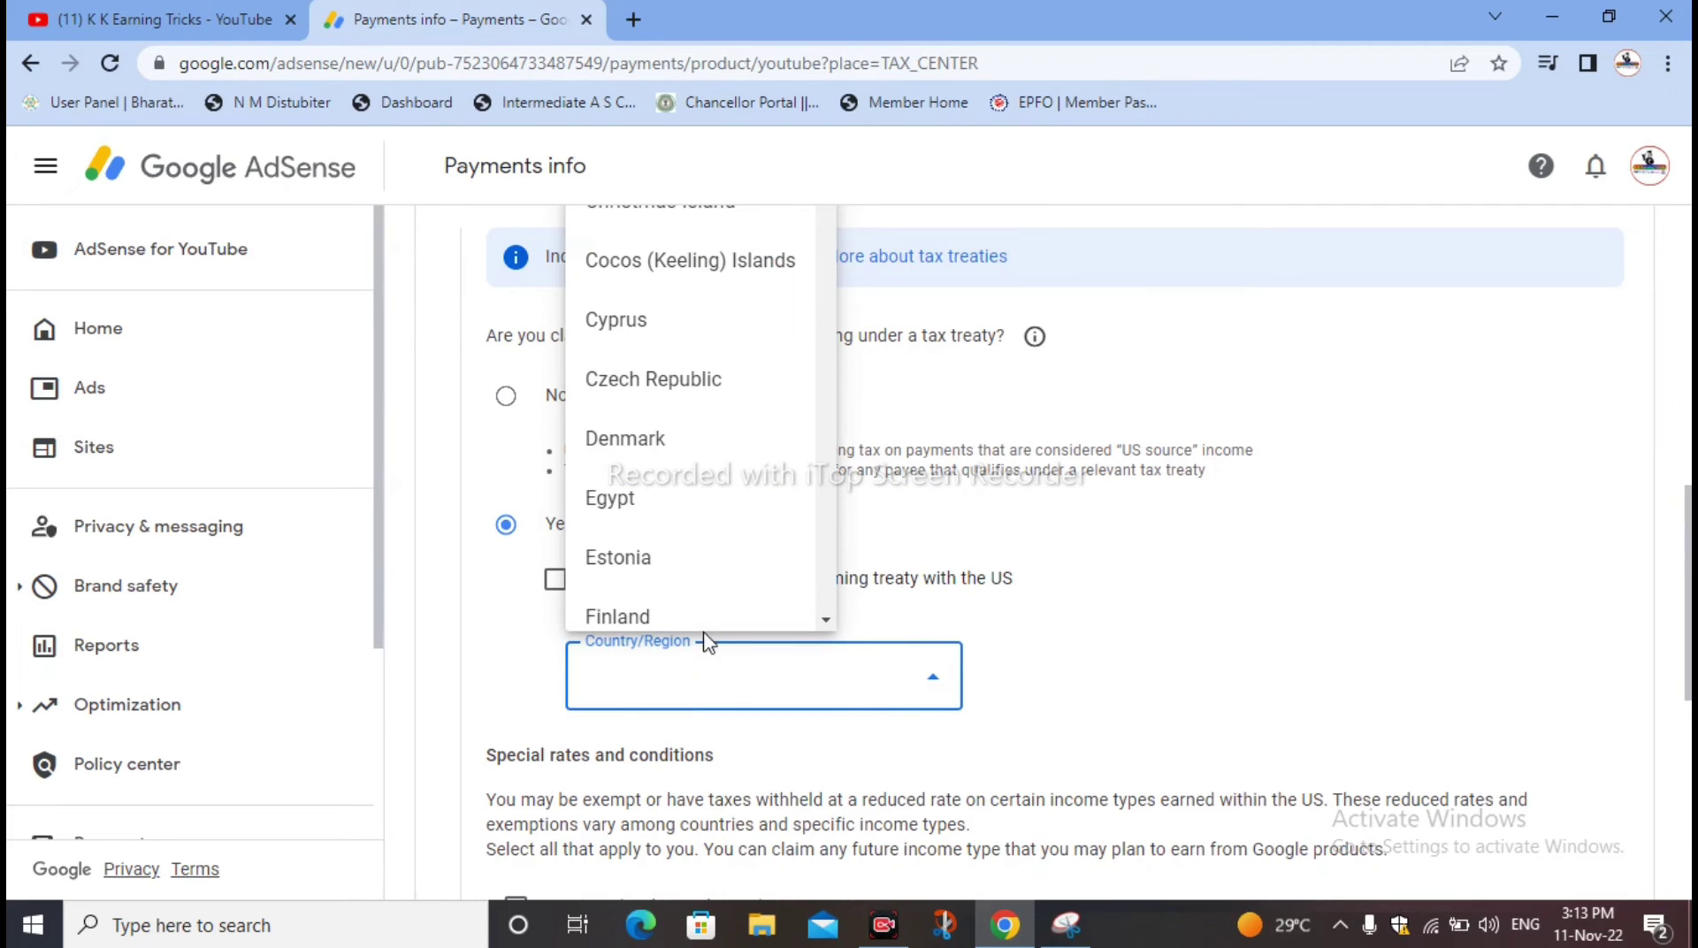
{"action": "left_click", "coordinate": [1369, 871]}
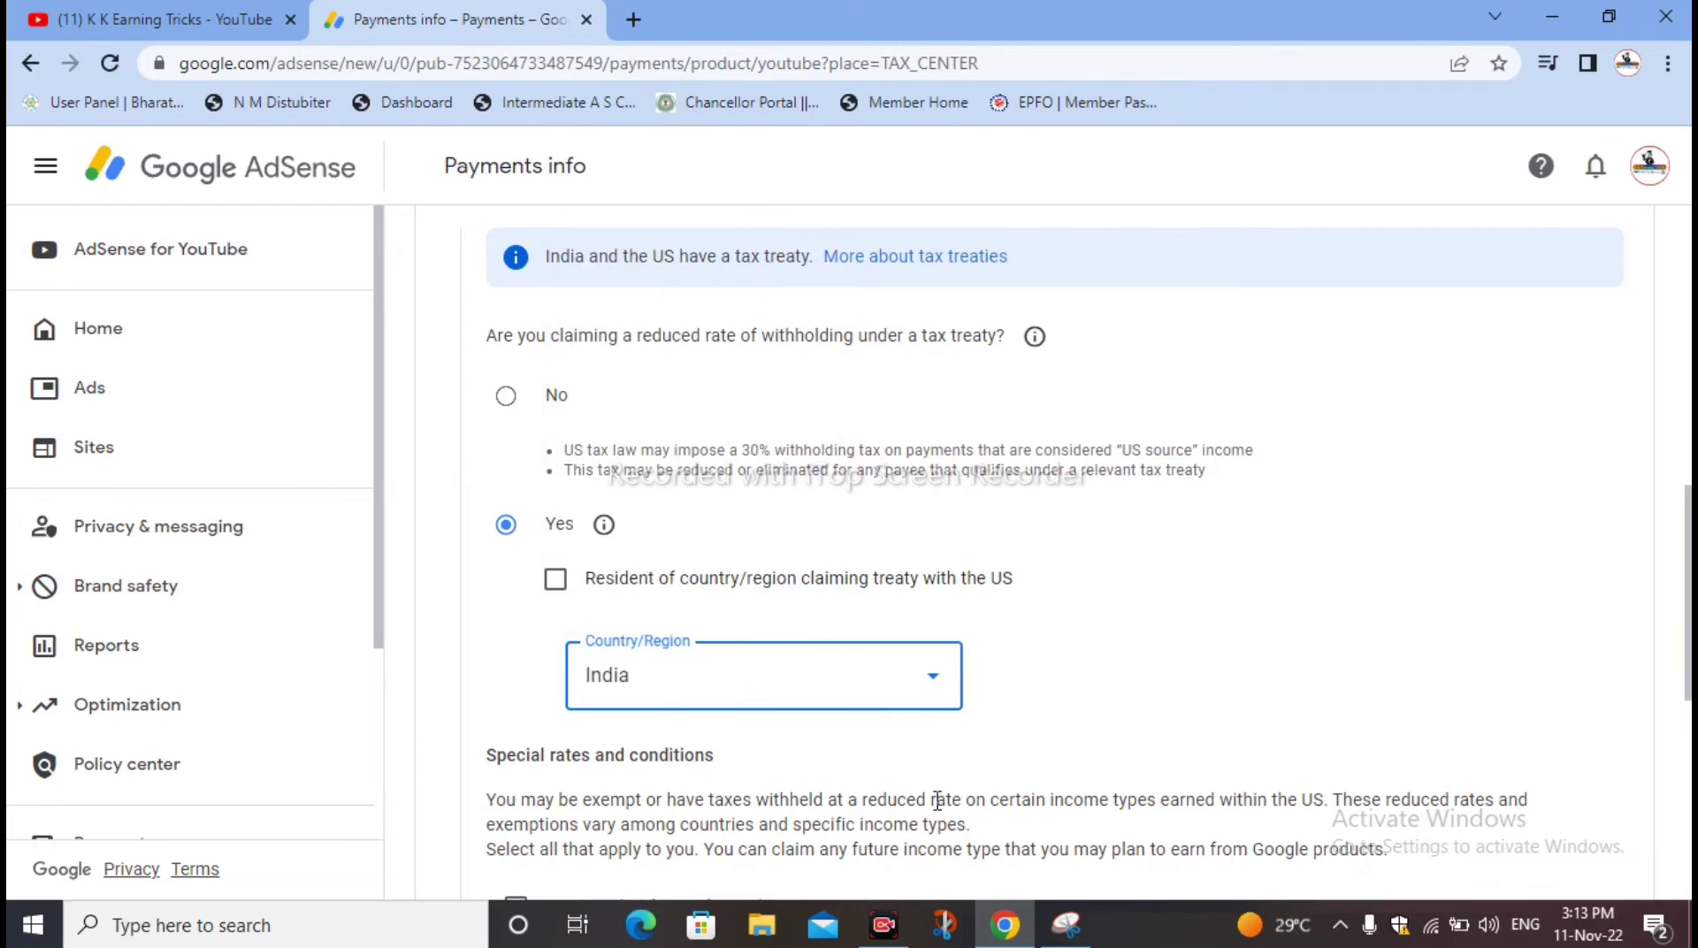
{"action": "left_click", "coordinate": [557, 581]}
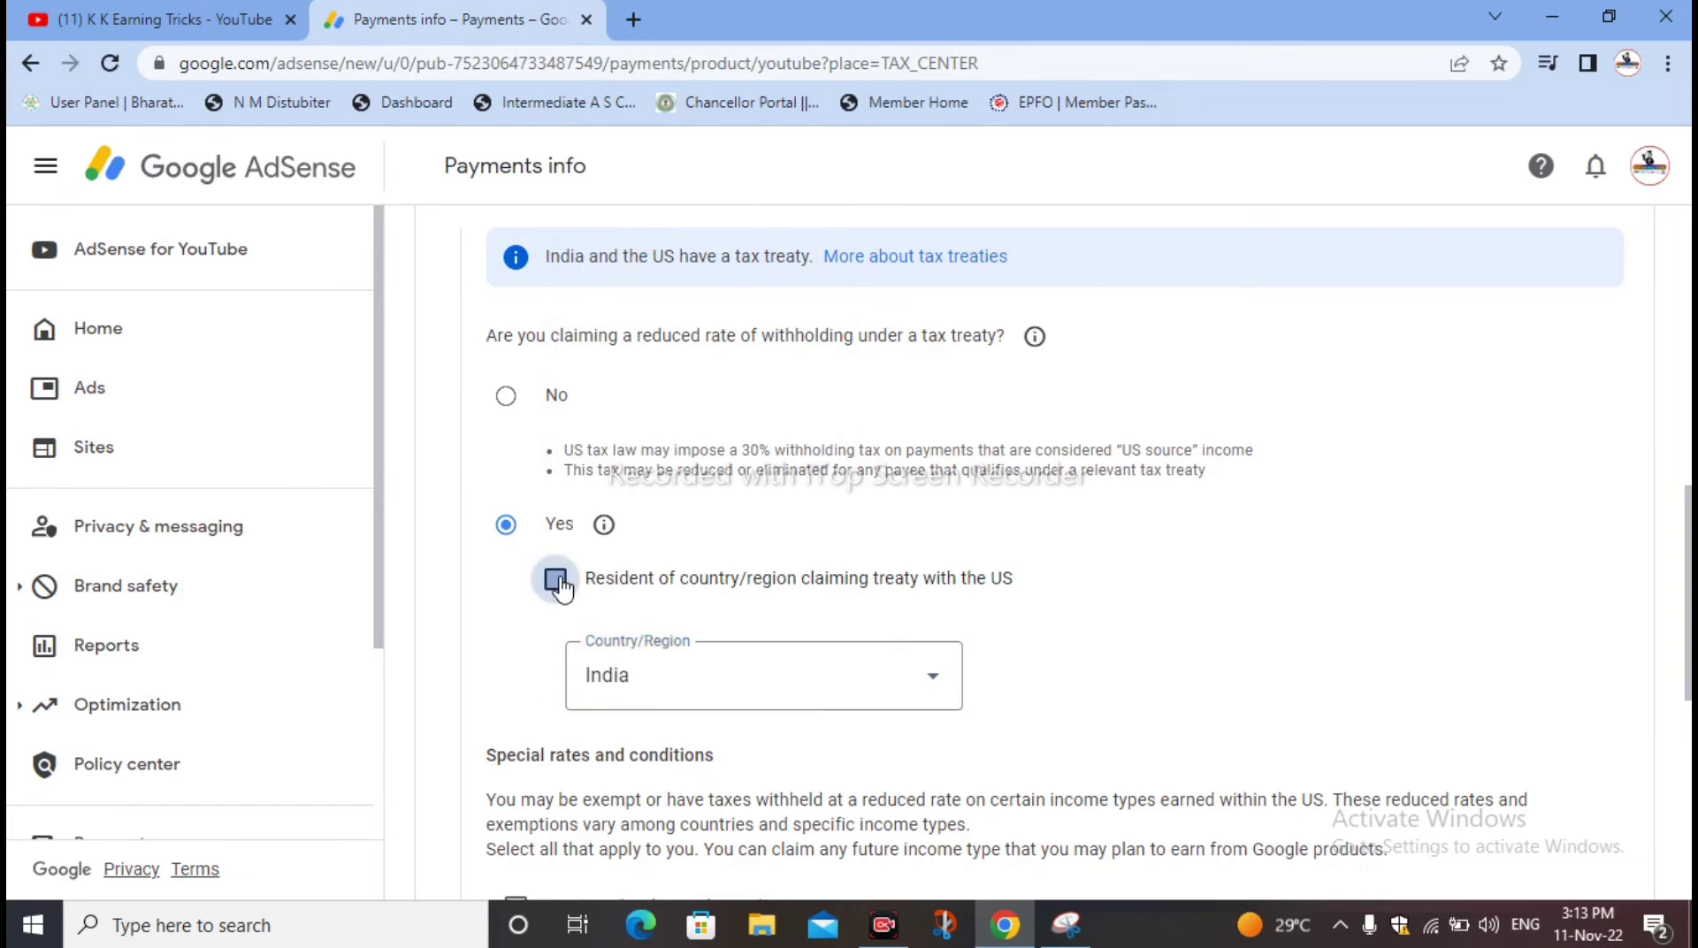
Claim the Services income type under Article 7 and paragraph 1 at the 0% reduced treaty rate, confirming the treaty terms are met
{"action": "scroll", "coordinate": [530, 566], "scroll_direction": "down", "scroll_amount": 5}
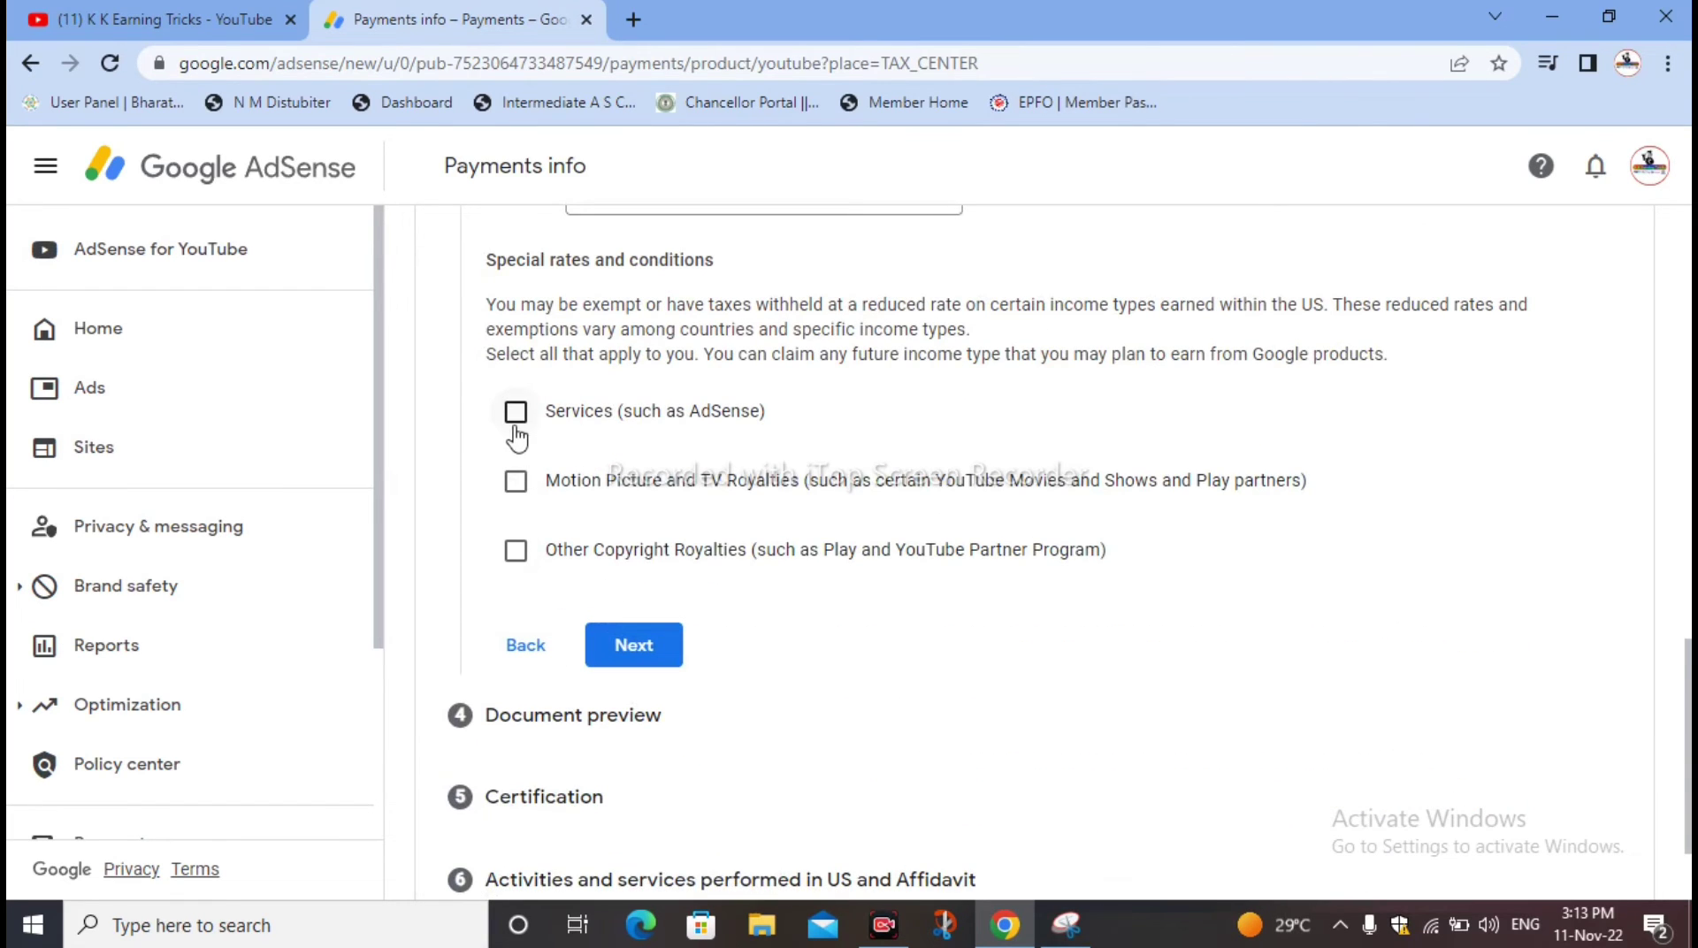
{"action": "scroll", "coordinate": [517, 437], "scroll_direction": "up", "scroll_amount": 1}
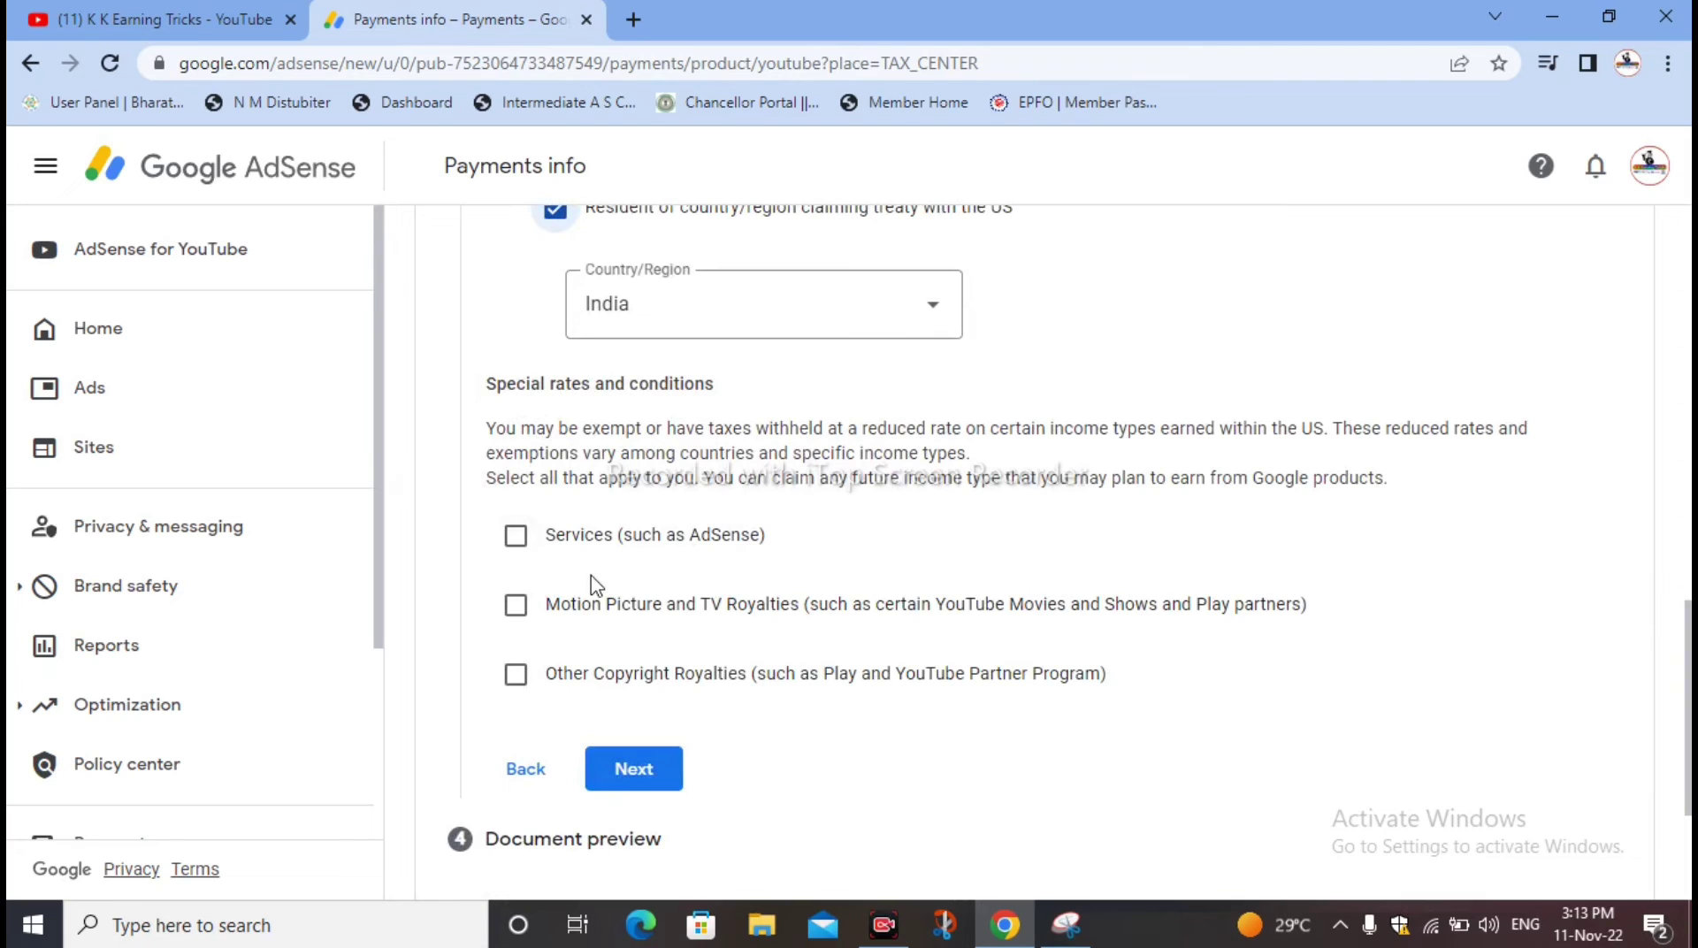
{"action": "left_click", "coordinate": [525, 545]}
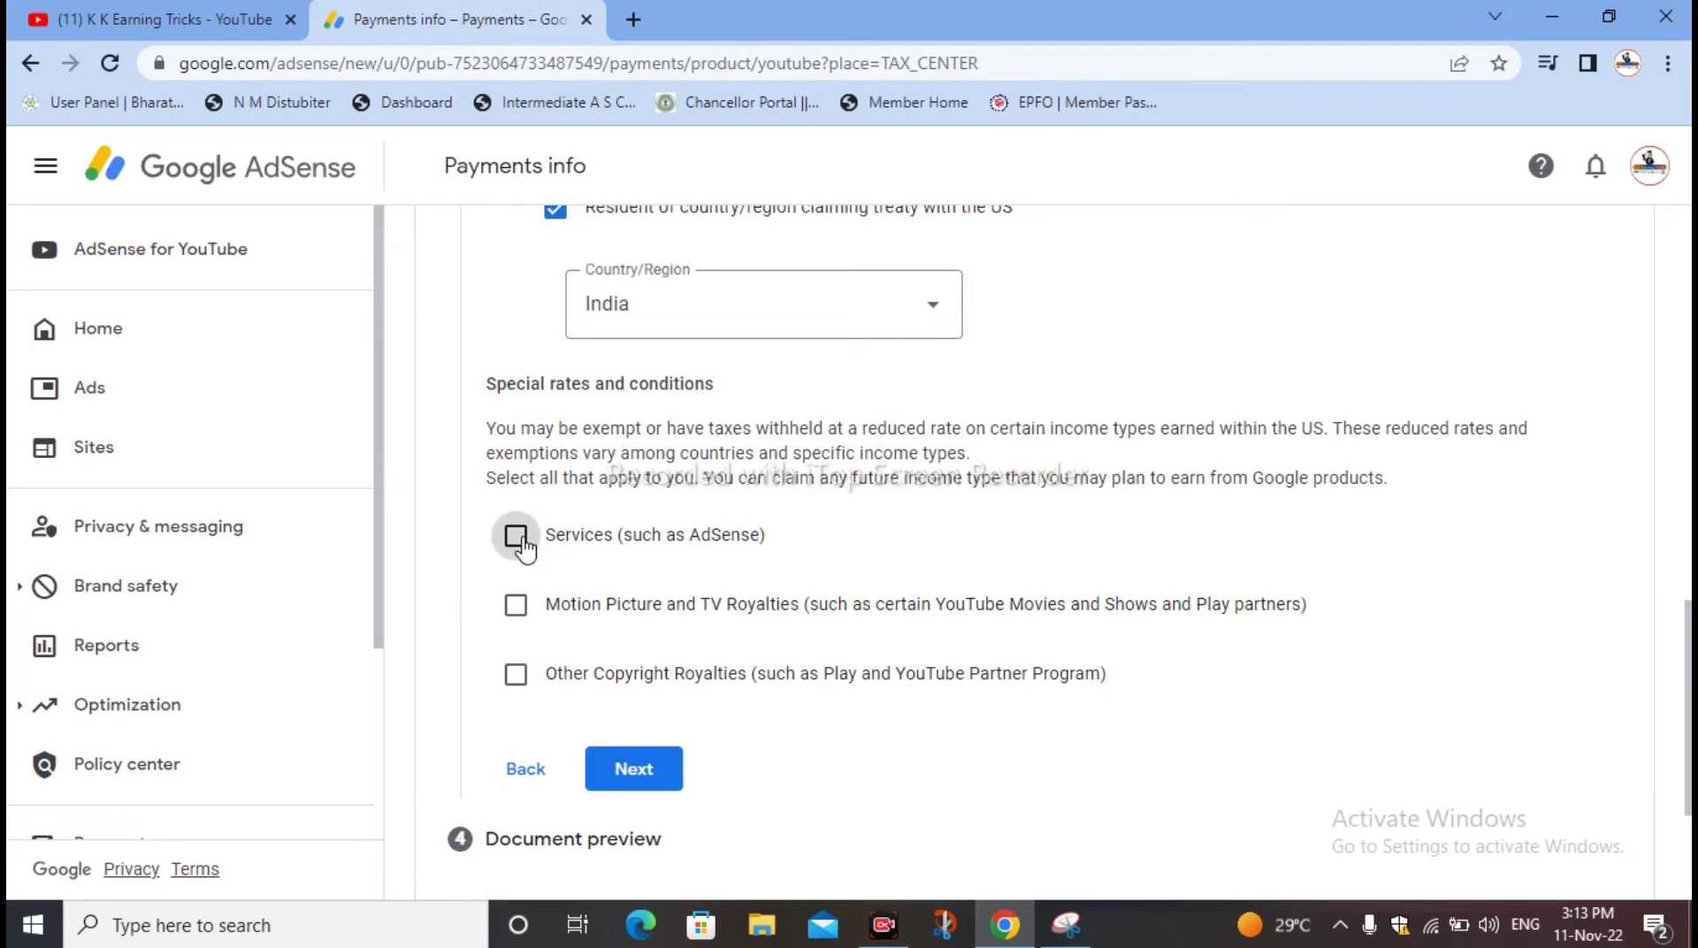
{"action": "scroll", "coordinate": [769, 387], "scroll_direction": "down", "scroll_amount": 2}
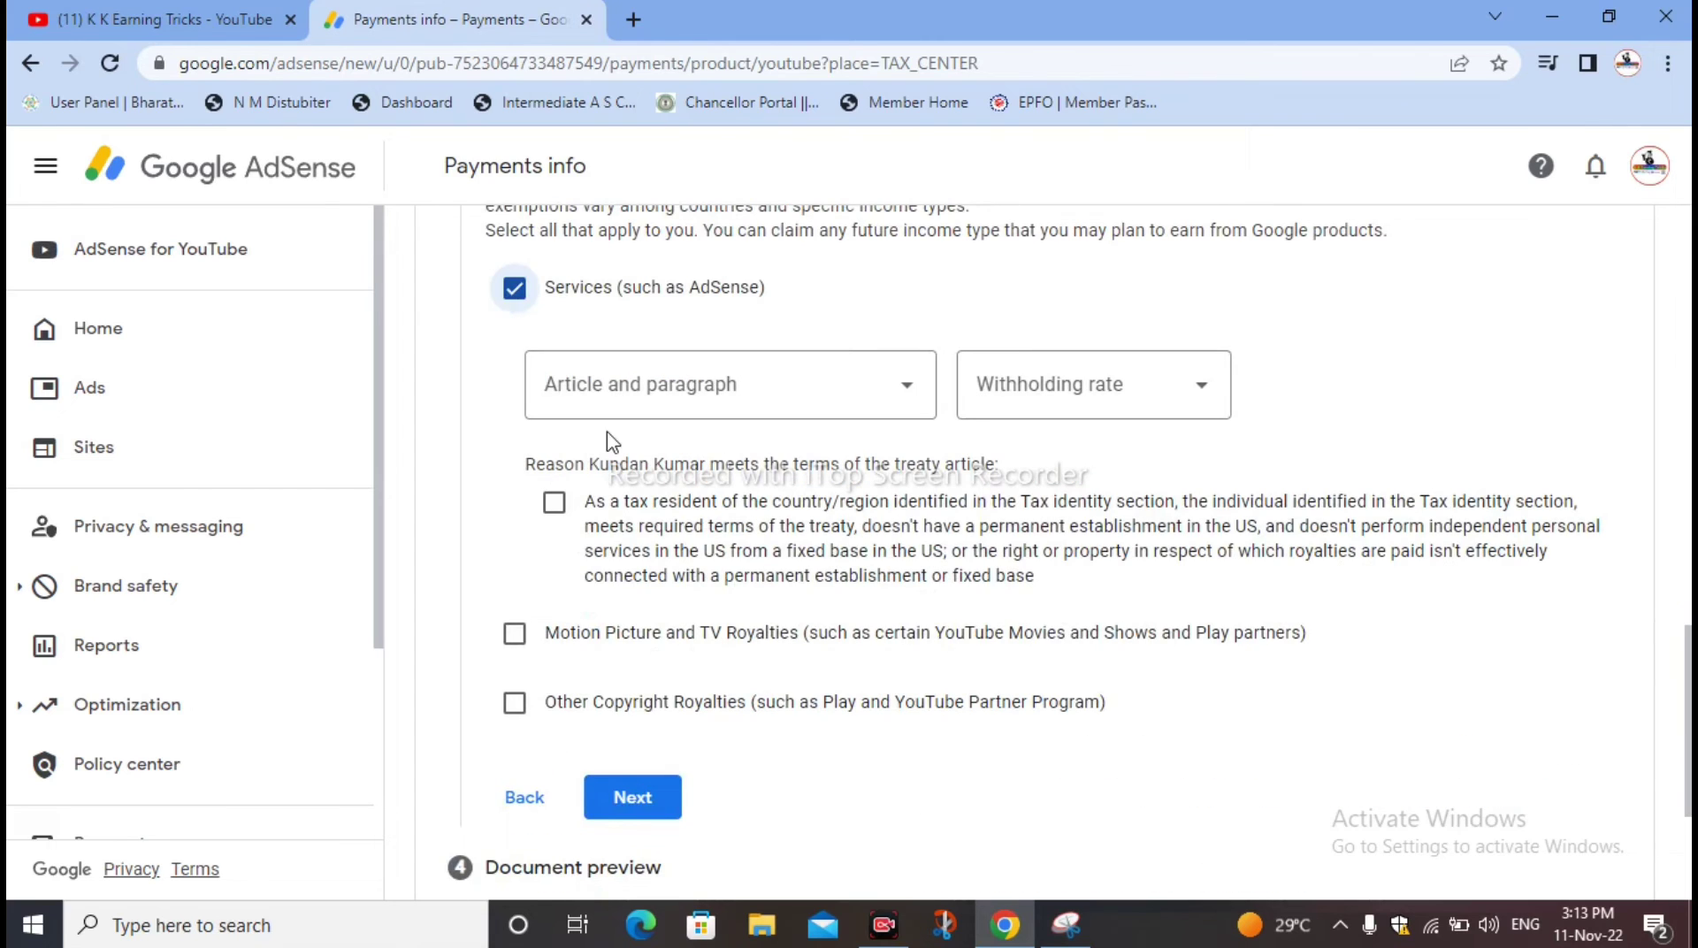
{"action": "left_click", "coordinate": [768, 386]}
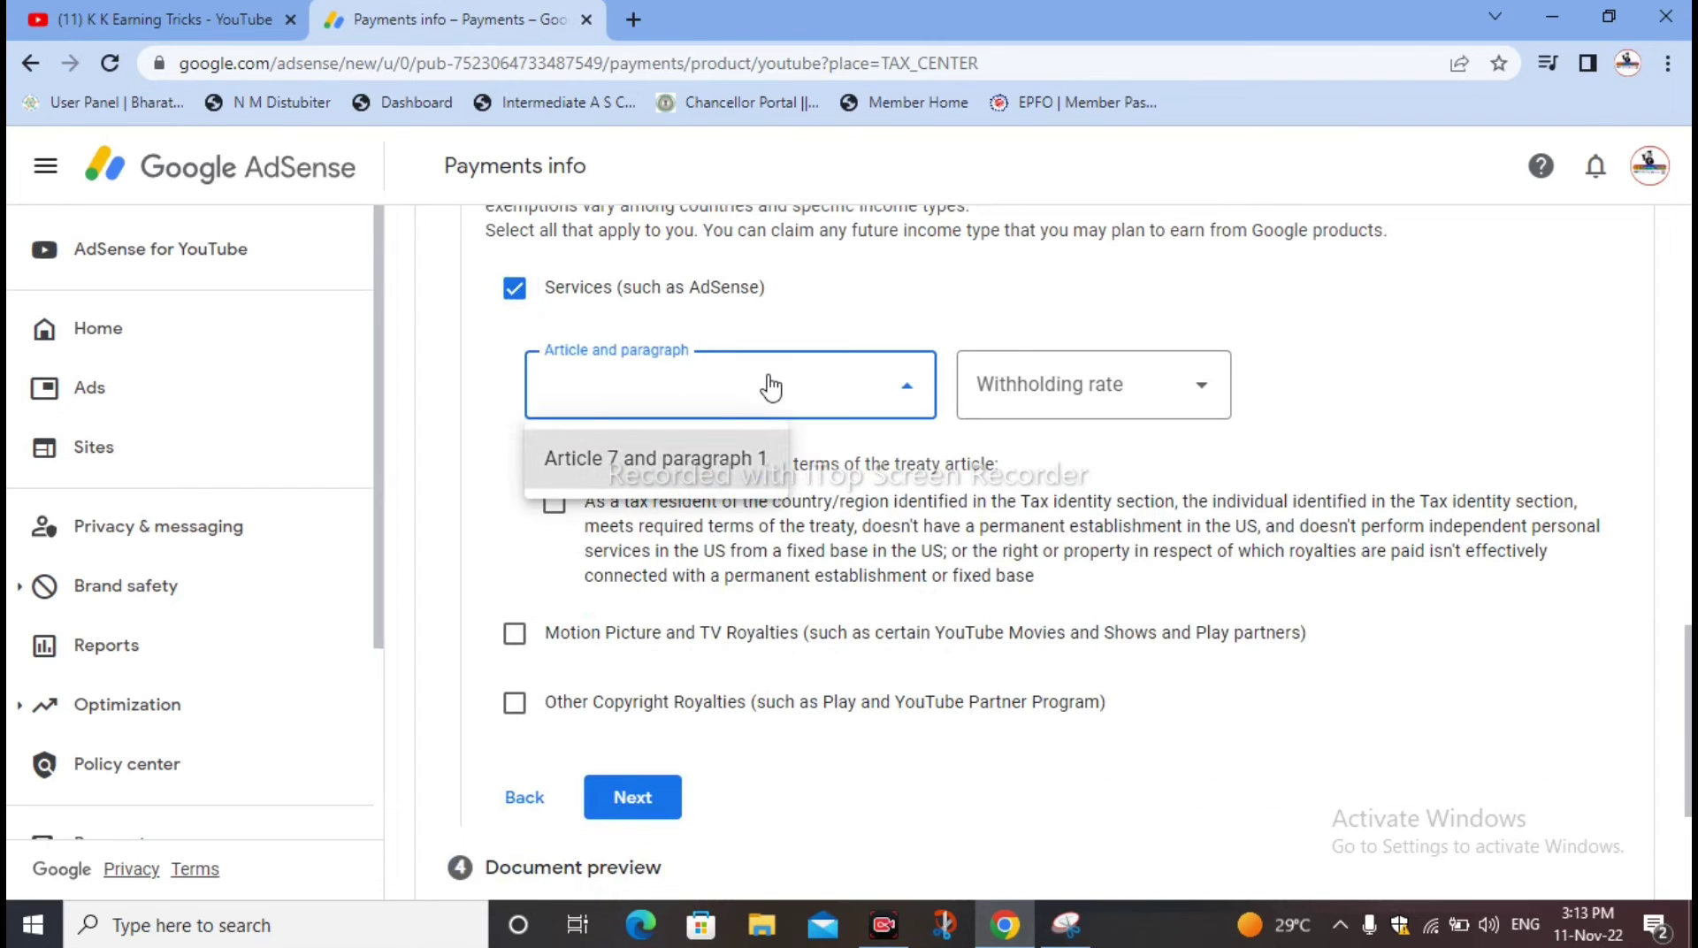
{"action": "left_click", "coordinate": [655, 472]}
{"action": "left_click", "coordinate": [1009, 393]}
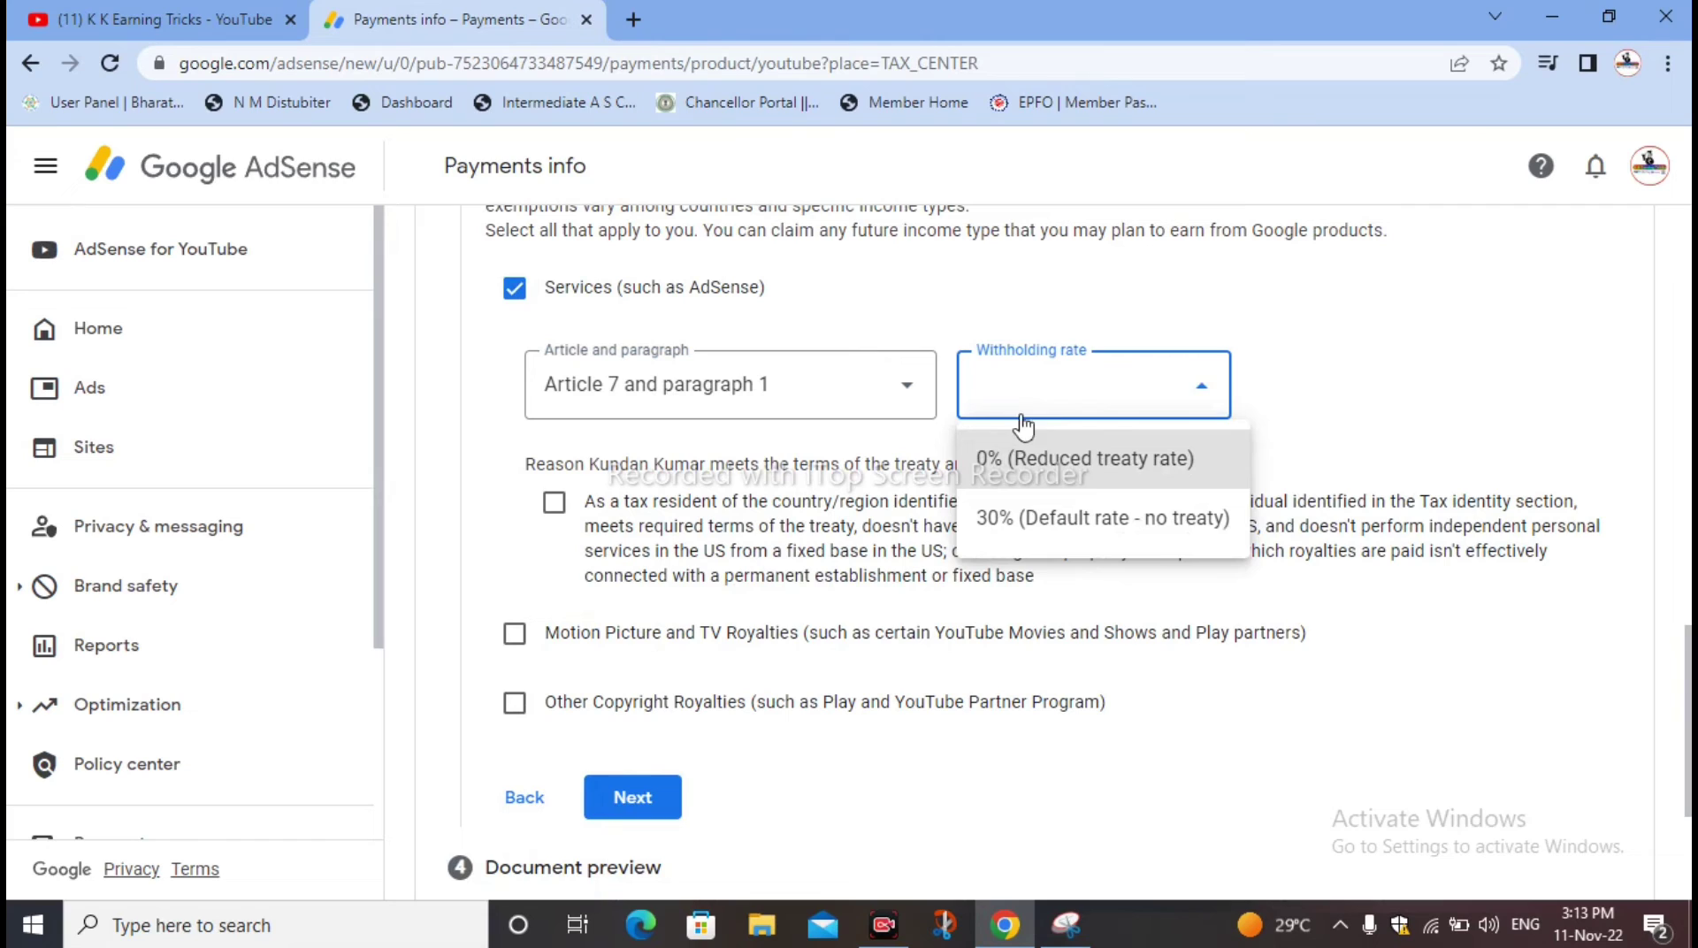
{"action": "left_click", "coordinate": [1052, 473]}
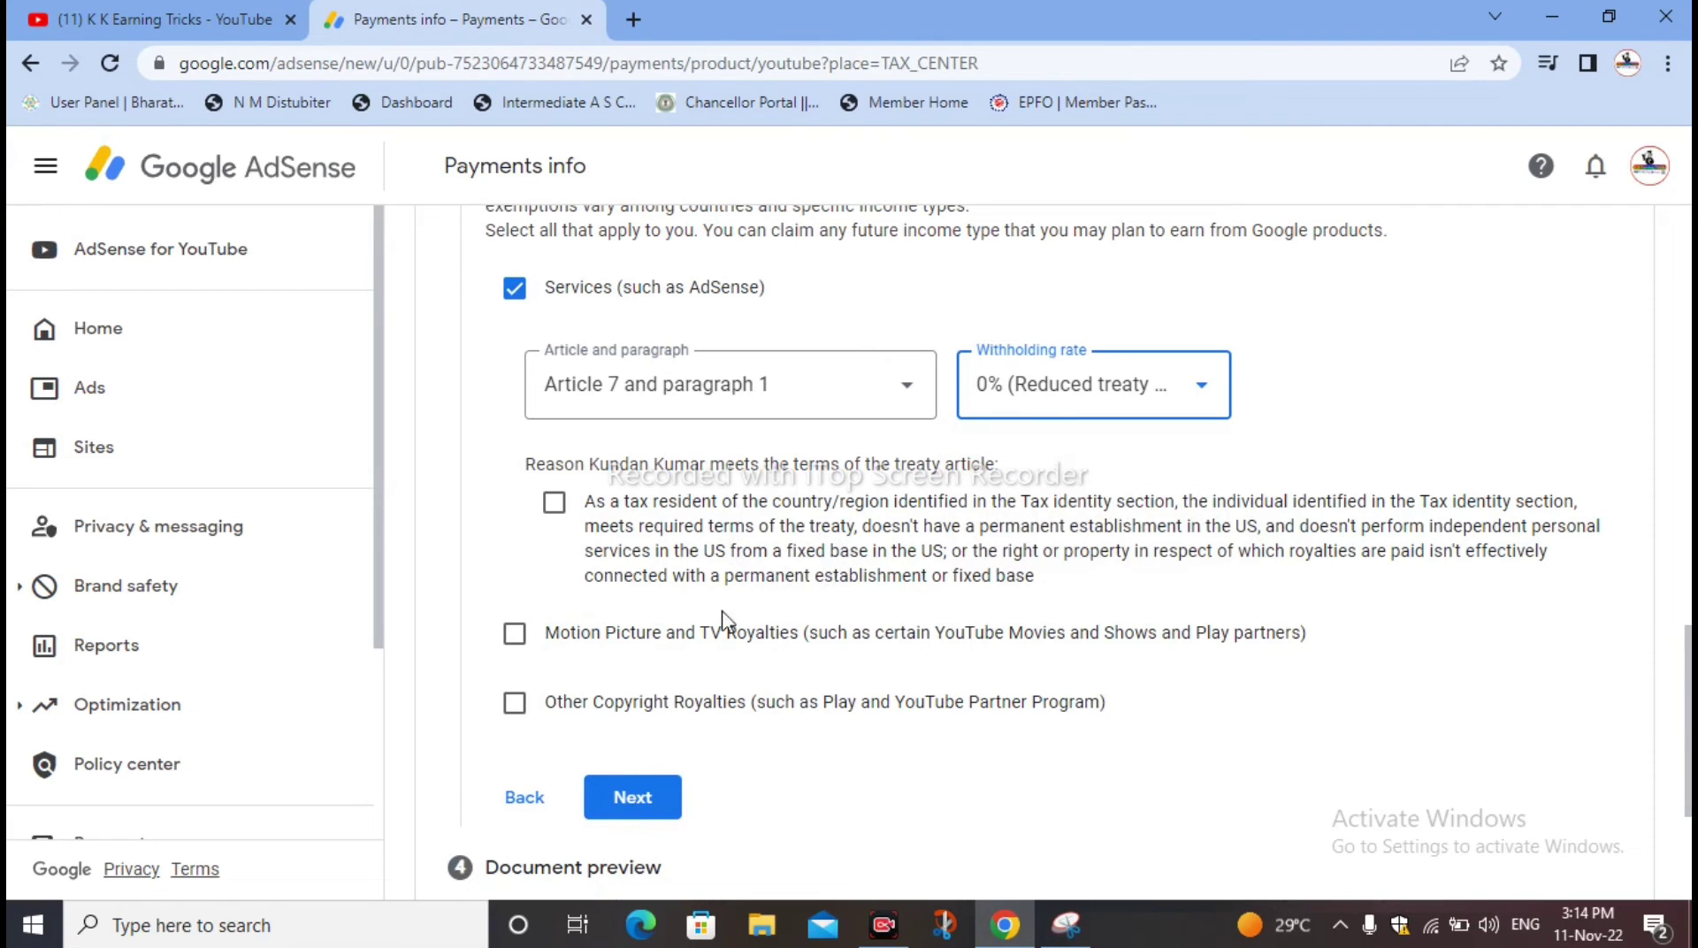
{"action": "left_click", "coordinate": [554, 503]}
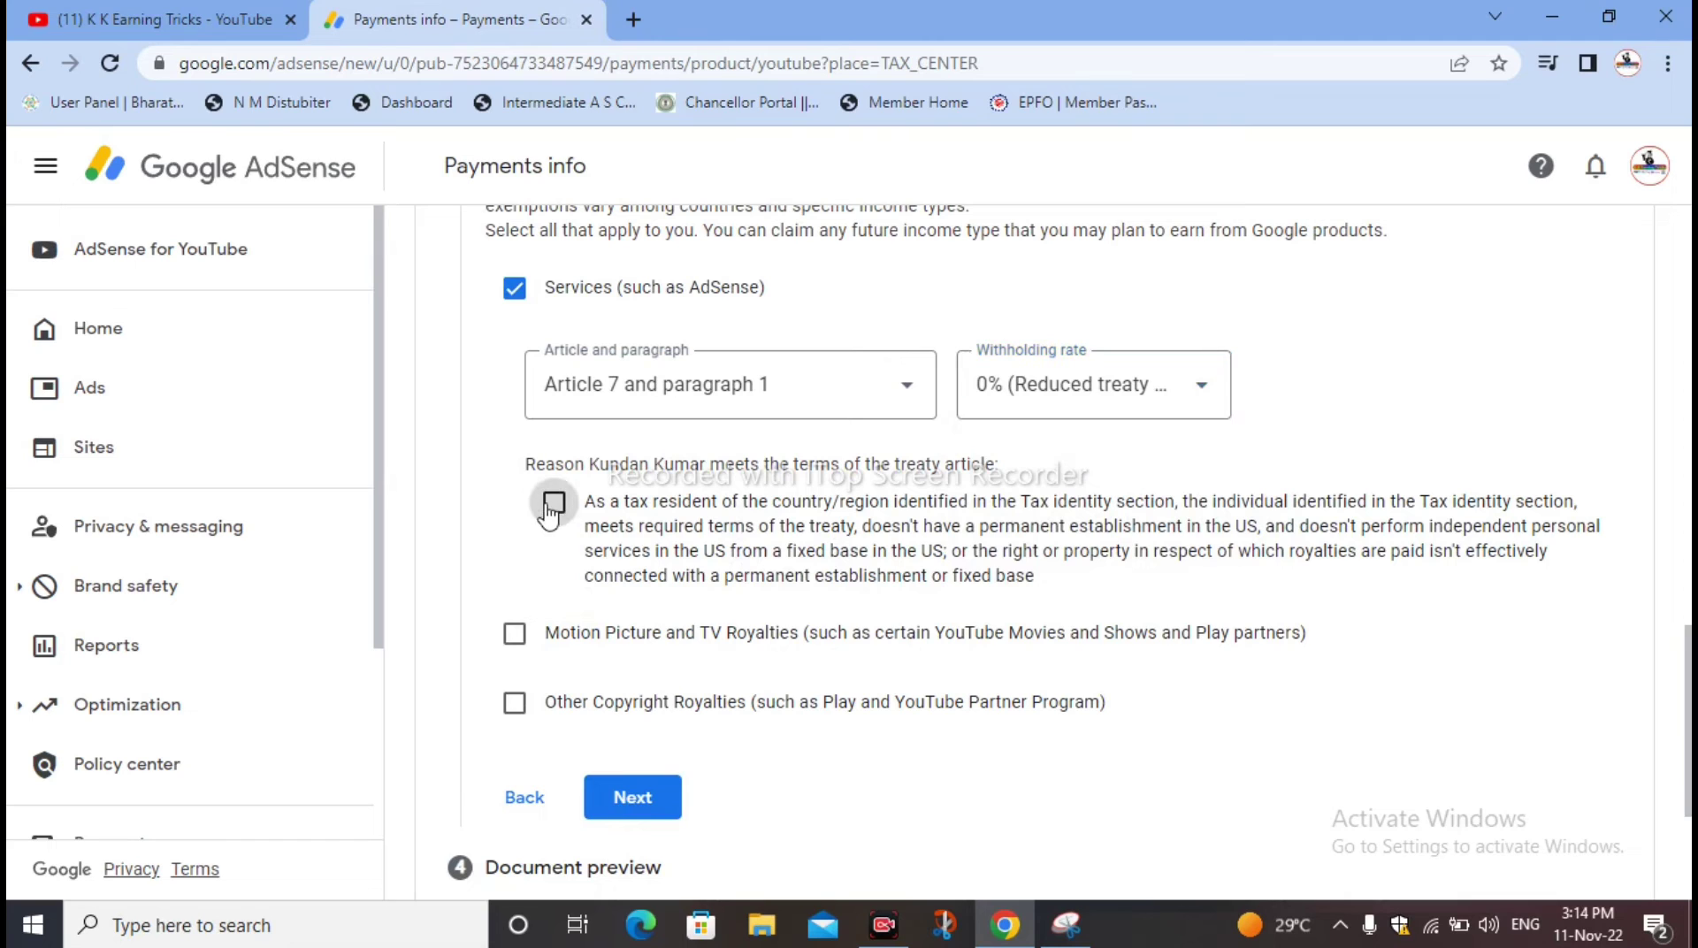
Claim Motion Picture and TV Royalties under Article 12 and paragraph 2A II at the 15% reduced treaty rate, confirming the treaty terms are met
{"action": "scroll", "coordinate": [549, 530], "scroll_direction": "down", "scroll_amount": 1}
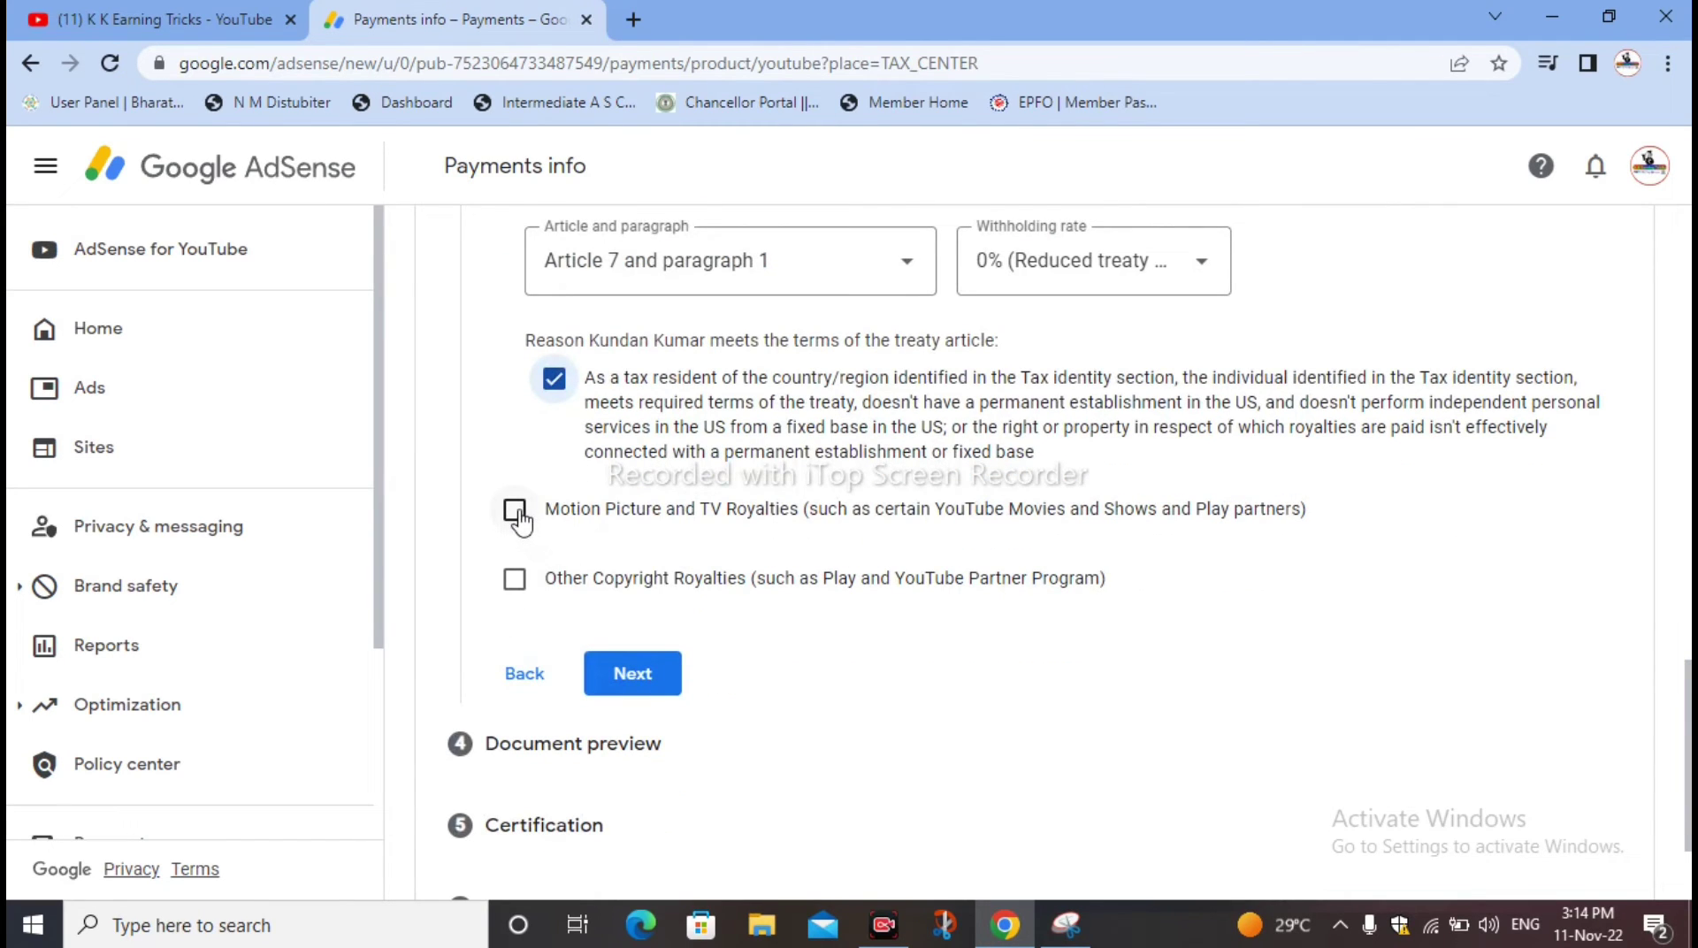
{"action": "left_click", "coordinate": [515, 512]}
{"action": "left_click", "coordinate": [737, 619]}
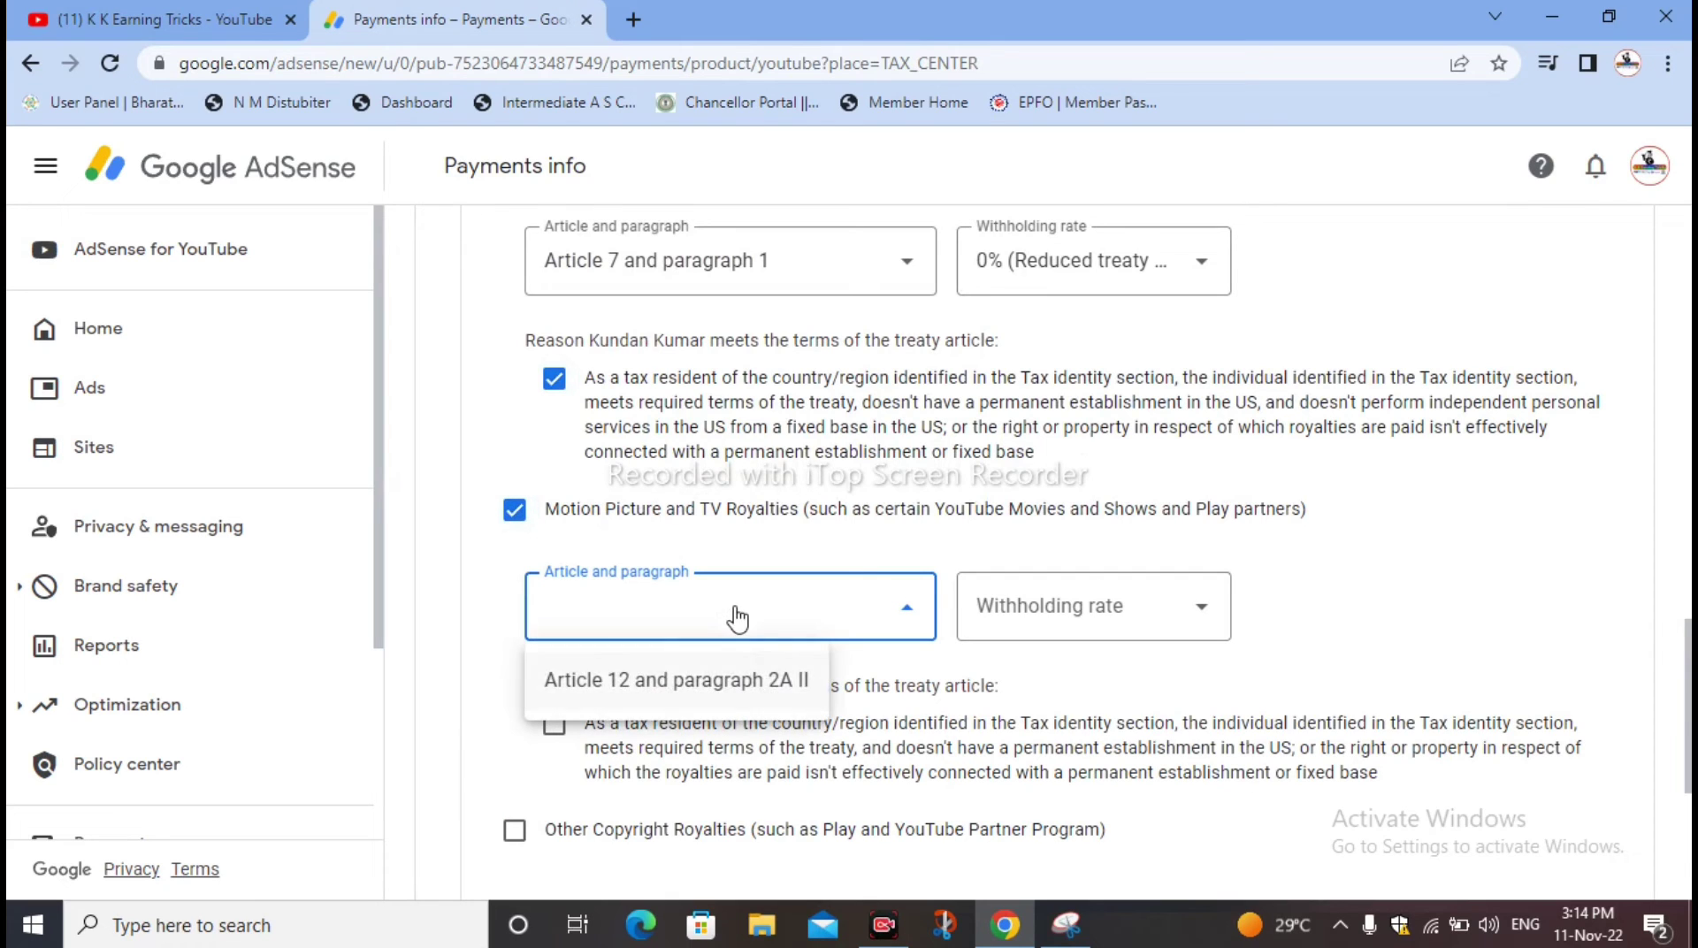
{"action": "left_click", "coordinate": [677, 688]}
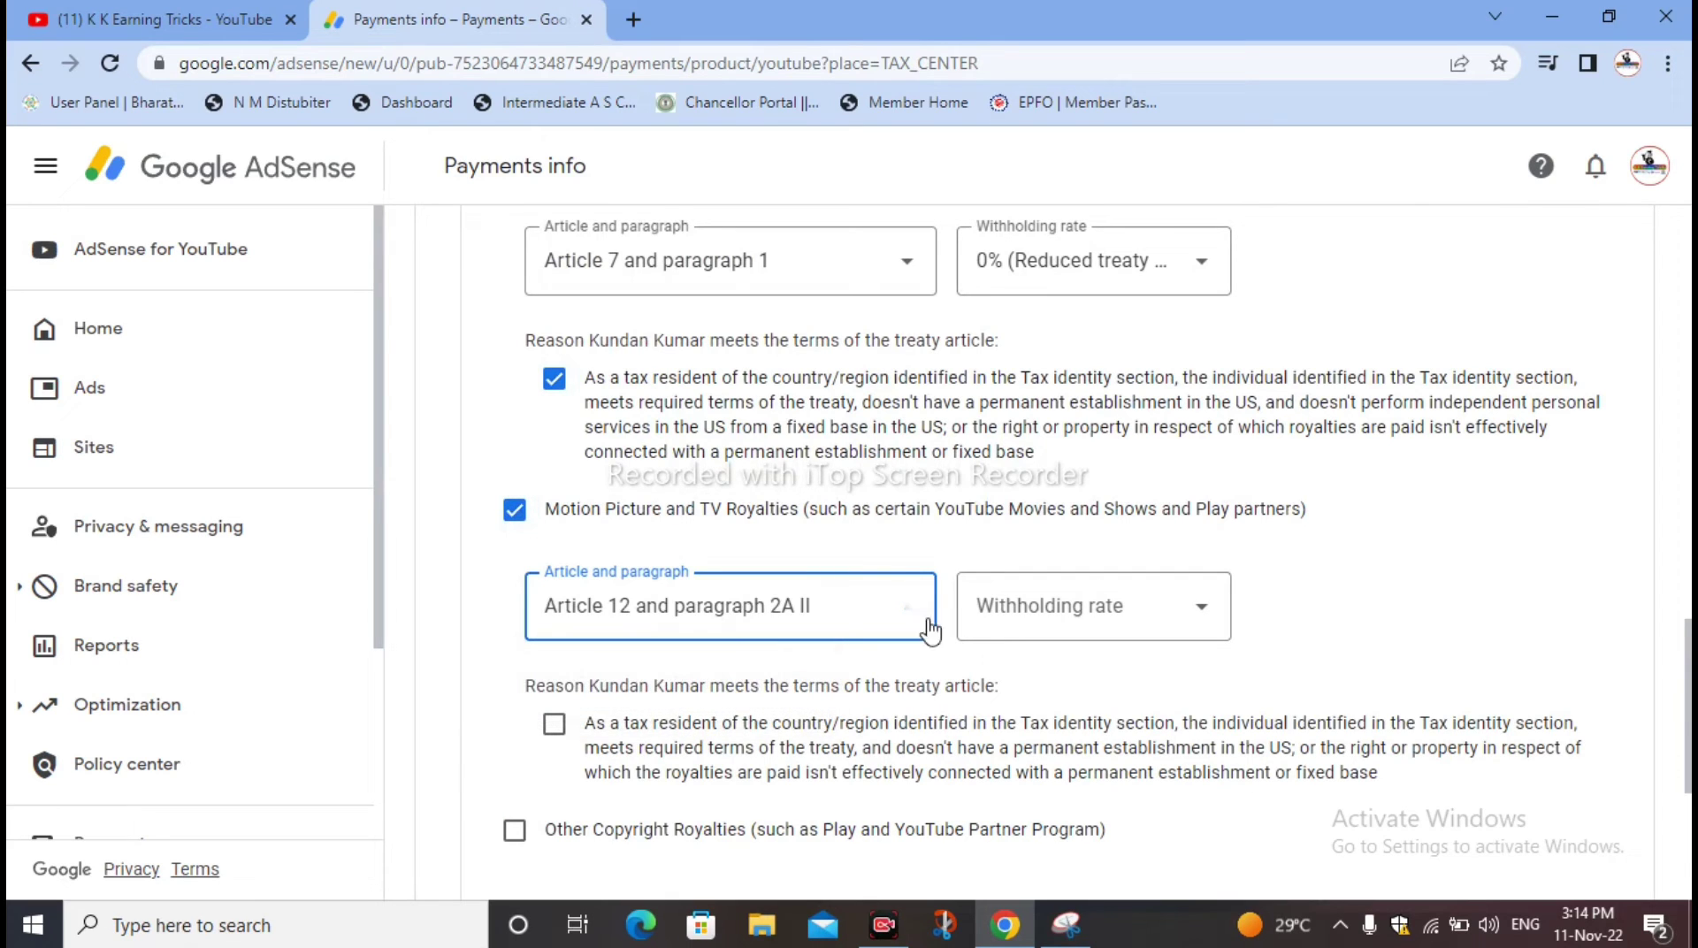
{"action": "left_click", "coordinate": [1021, 618]}
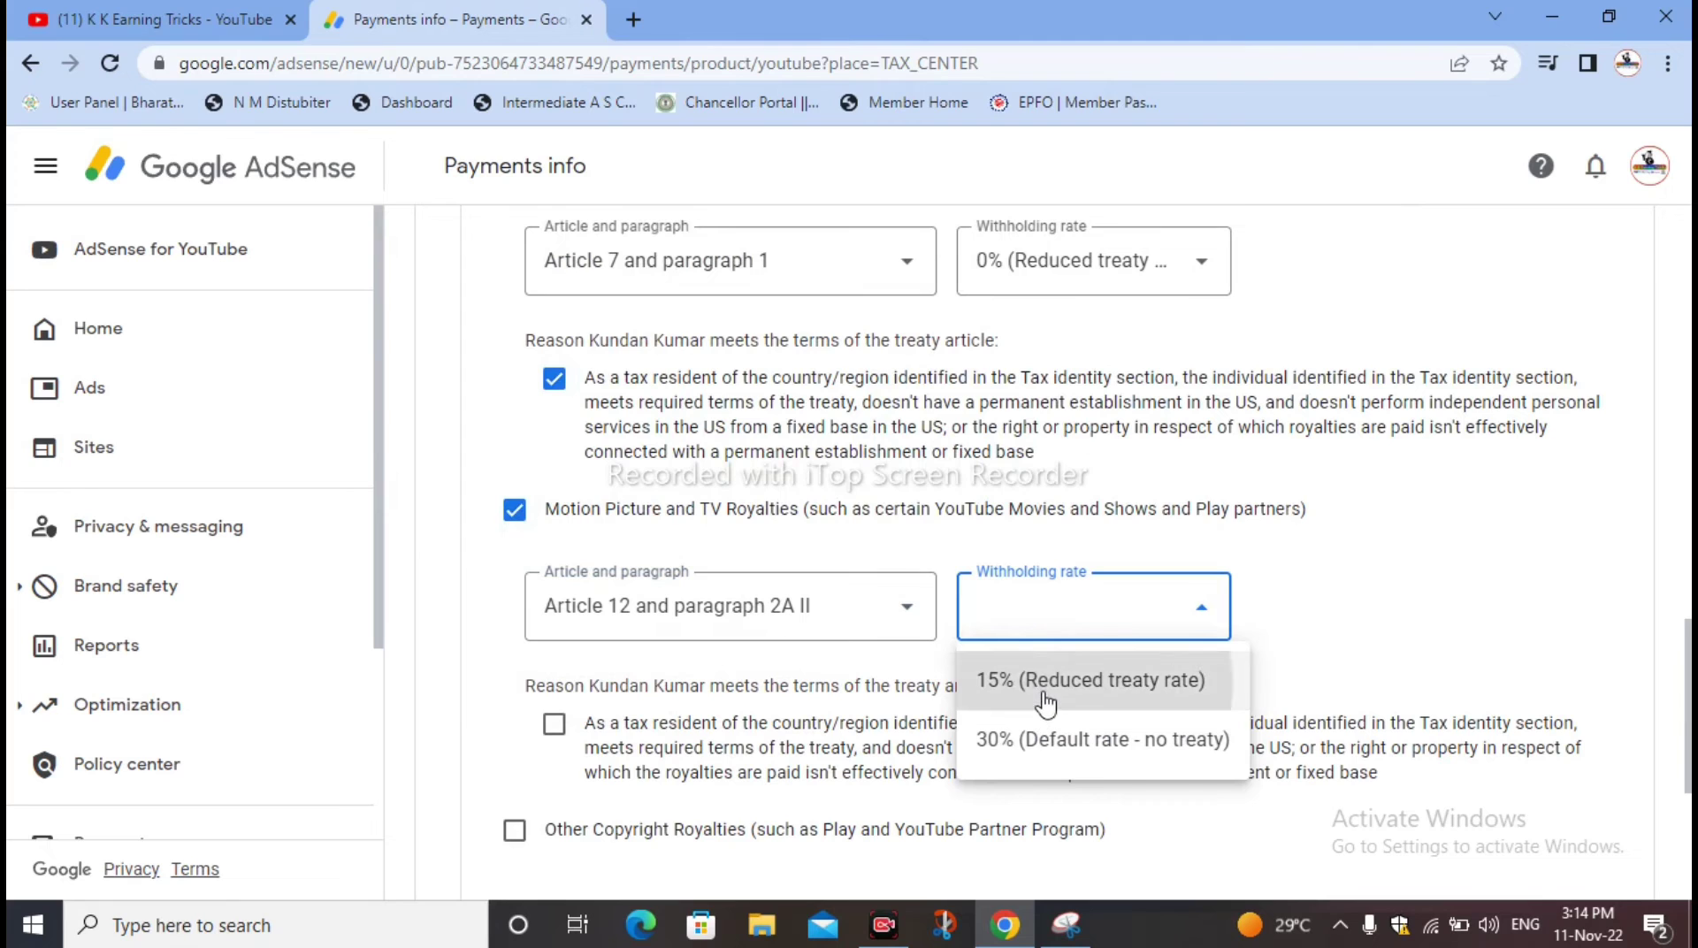
{"action": "left_click", "coordinate": [1043, 708]}
{"action": "scroll", "coordinate": [796, 596], "scroll_direction": "down", "scroll_amount": 1}
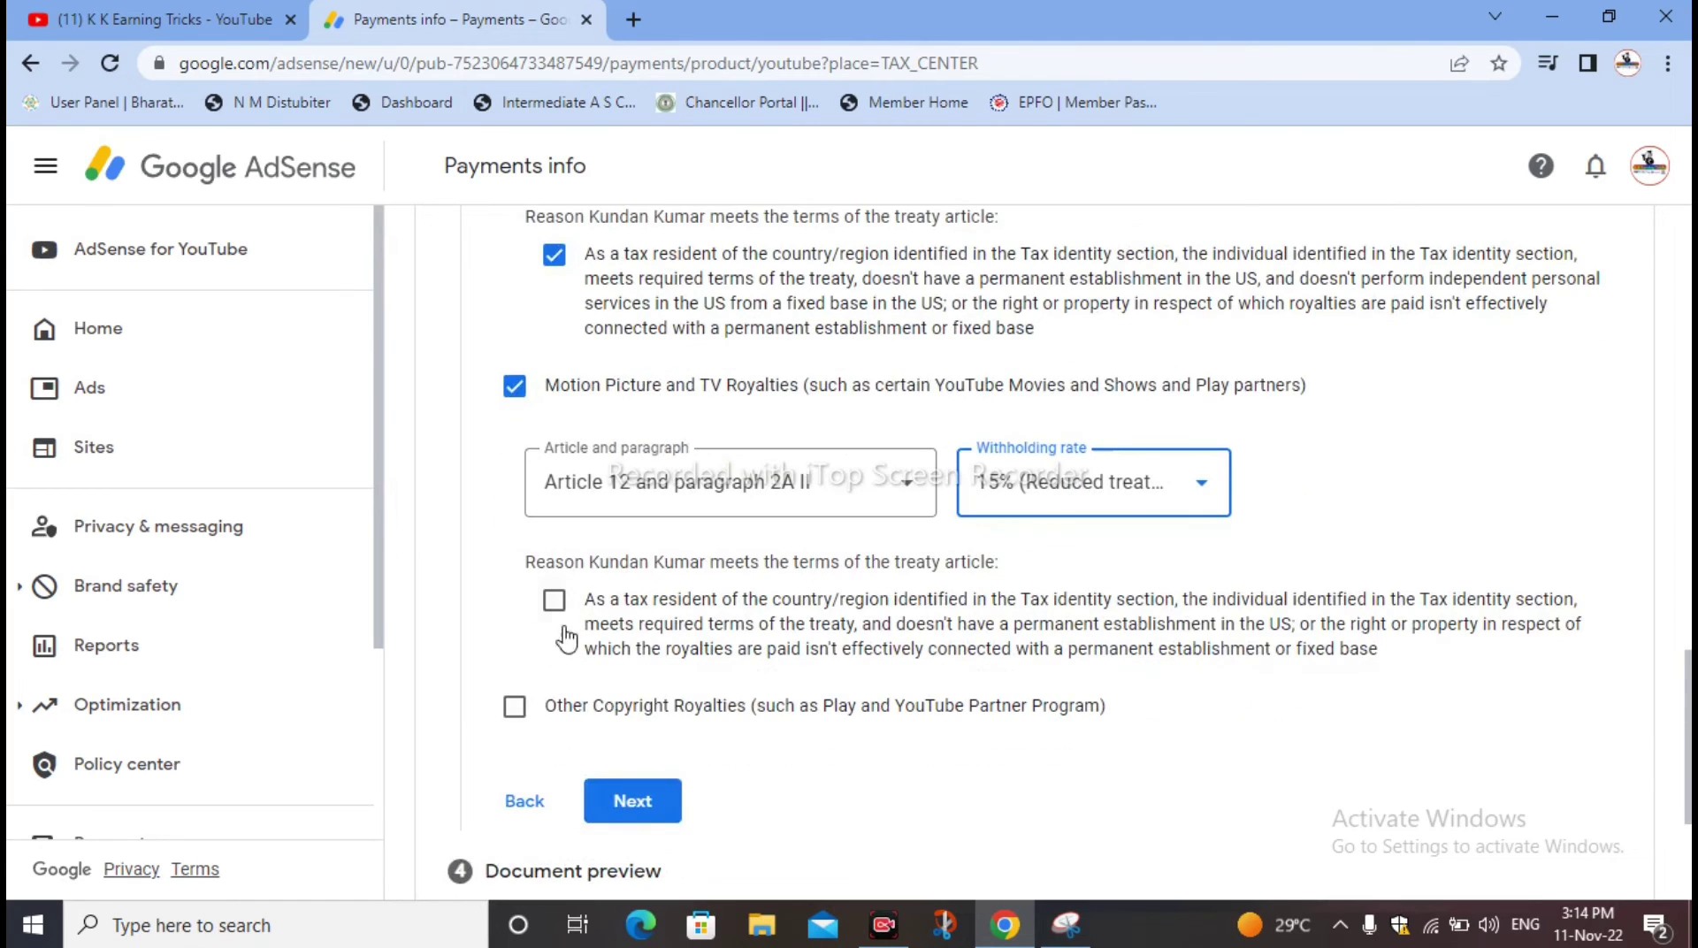
{"action": "left_click", "coordinate": [555, 602]}
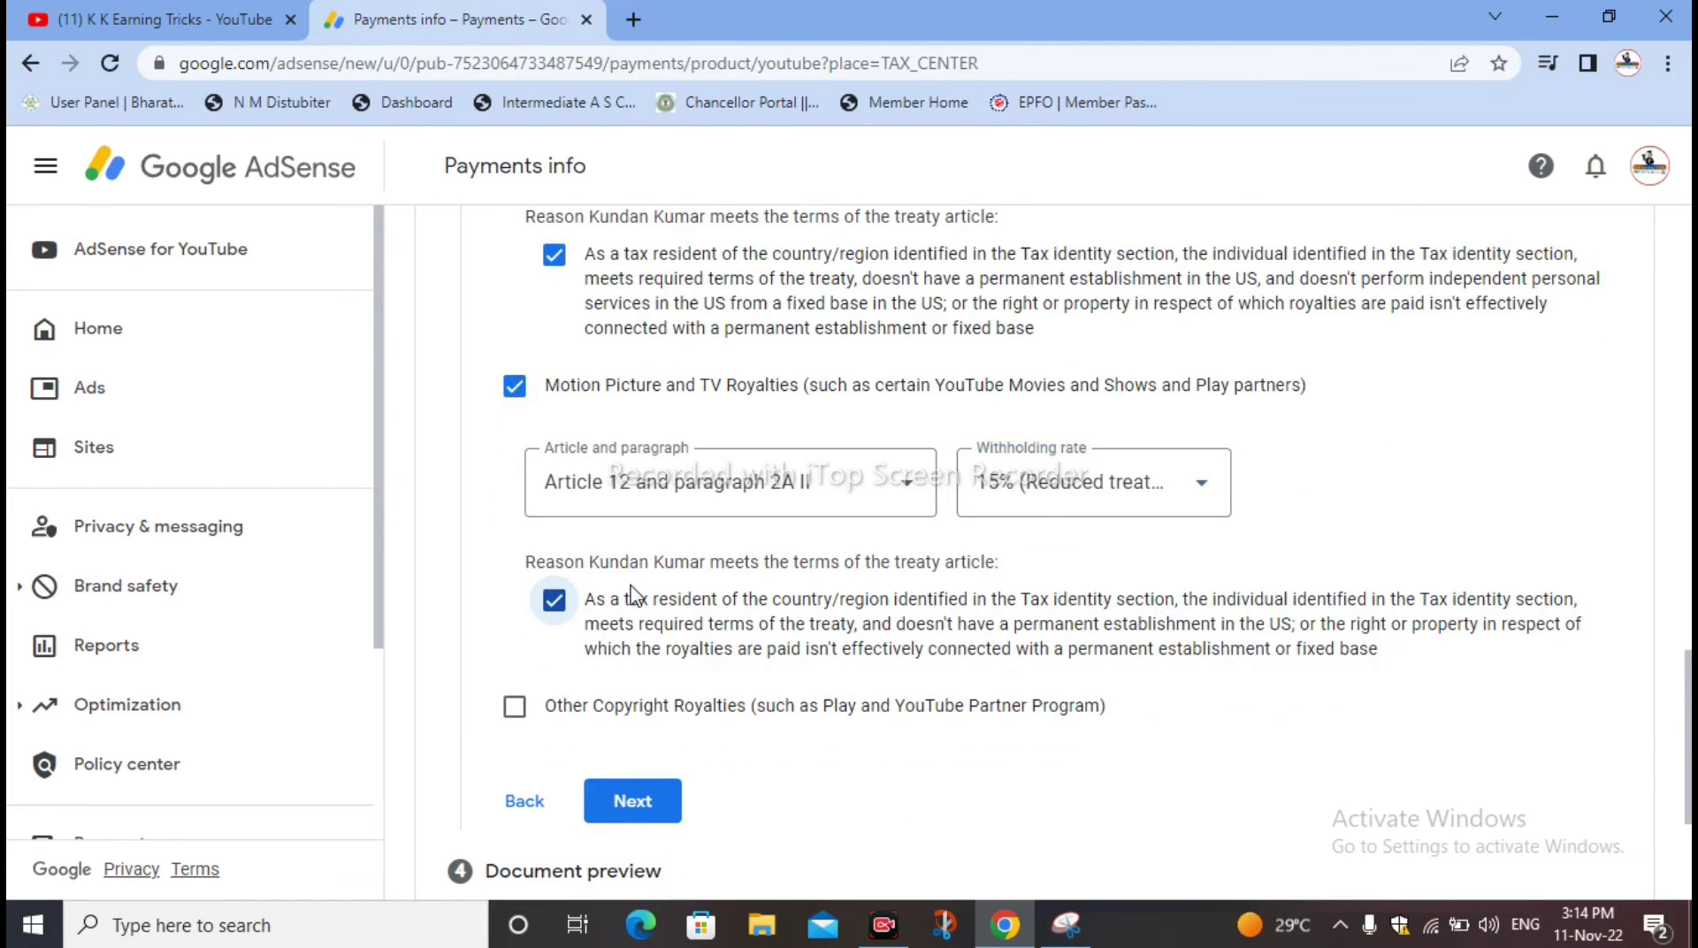
Claim Other Copyright Royalties under Article 12 and paragraph 2A II at 15% with the treaty terms confirmed, and continue to Document preview
{"action": "scroll", "coordinate": [535, 601], "scroll_direction": "down", "scroll_amount": 2}
{"action": "left_click", "coordinate": [514, 459]}
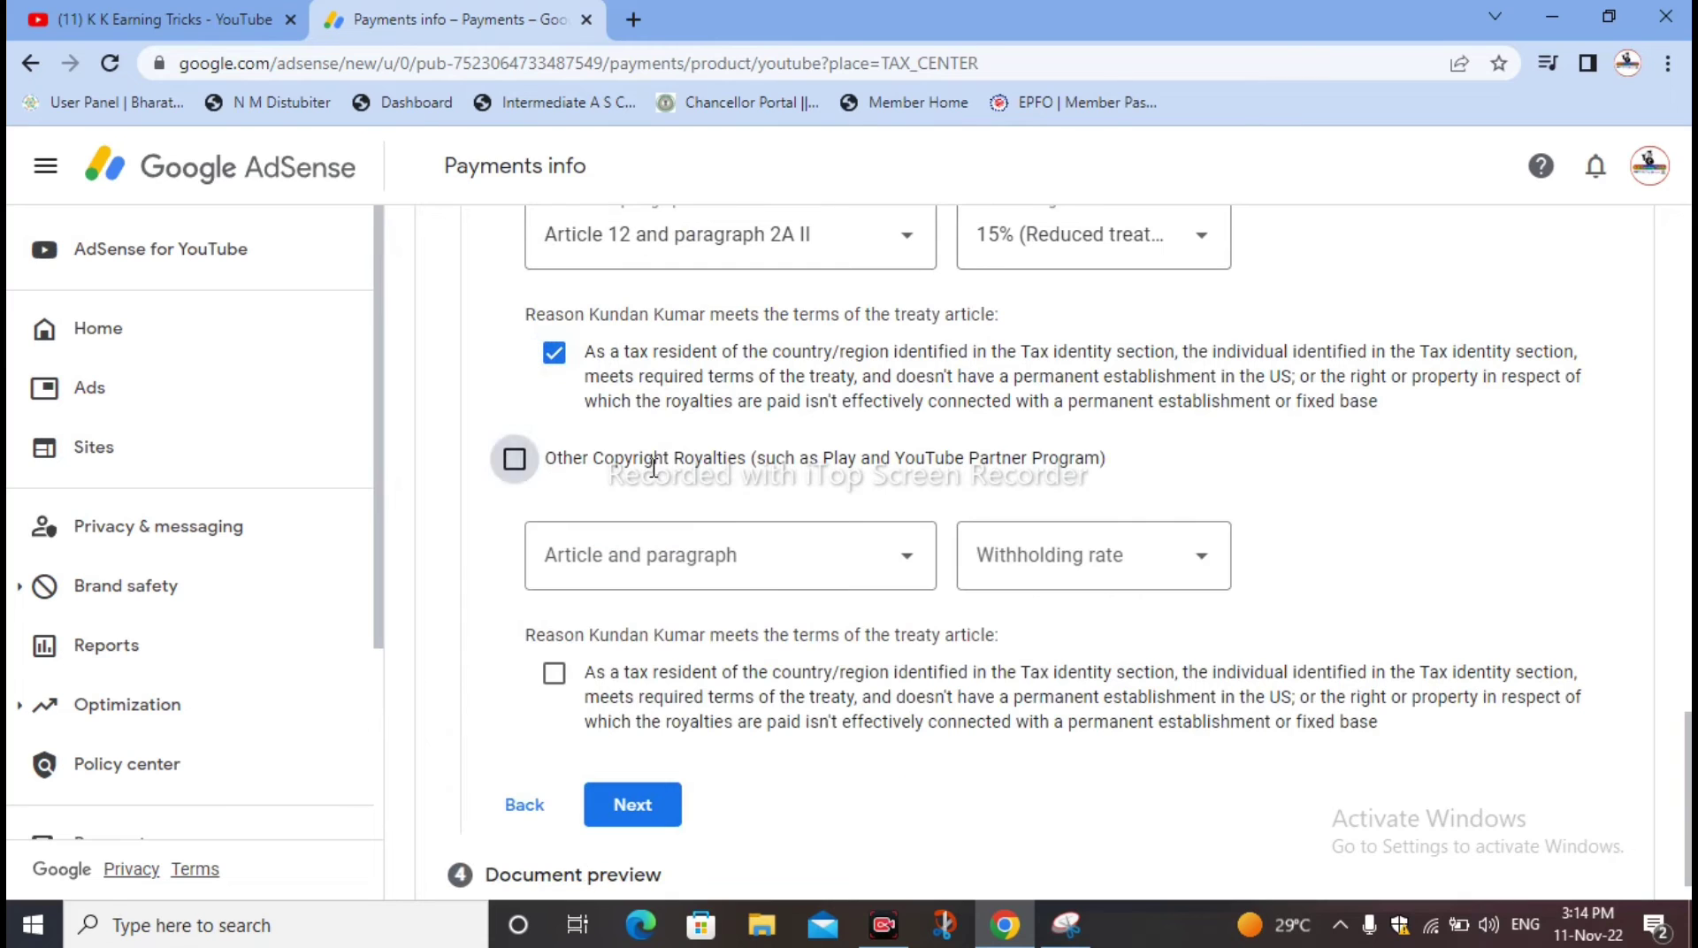
{"action": "left_click", "coordinate": [745, 564]}
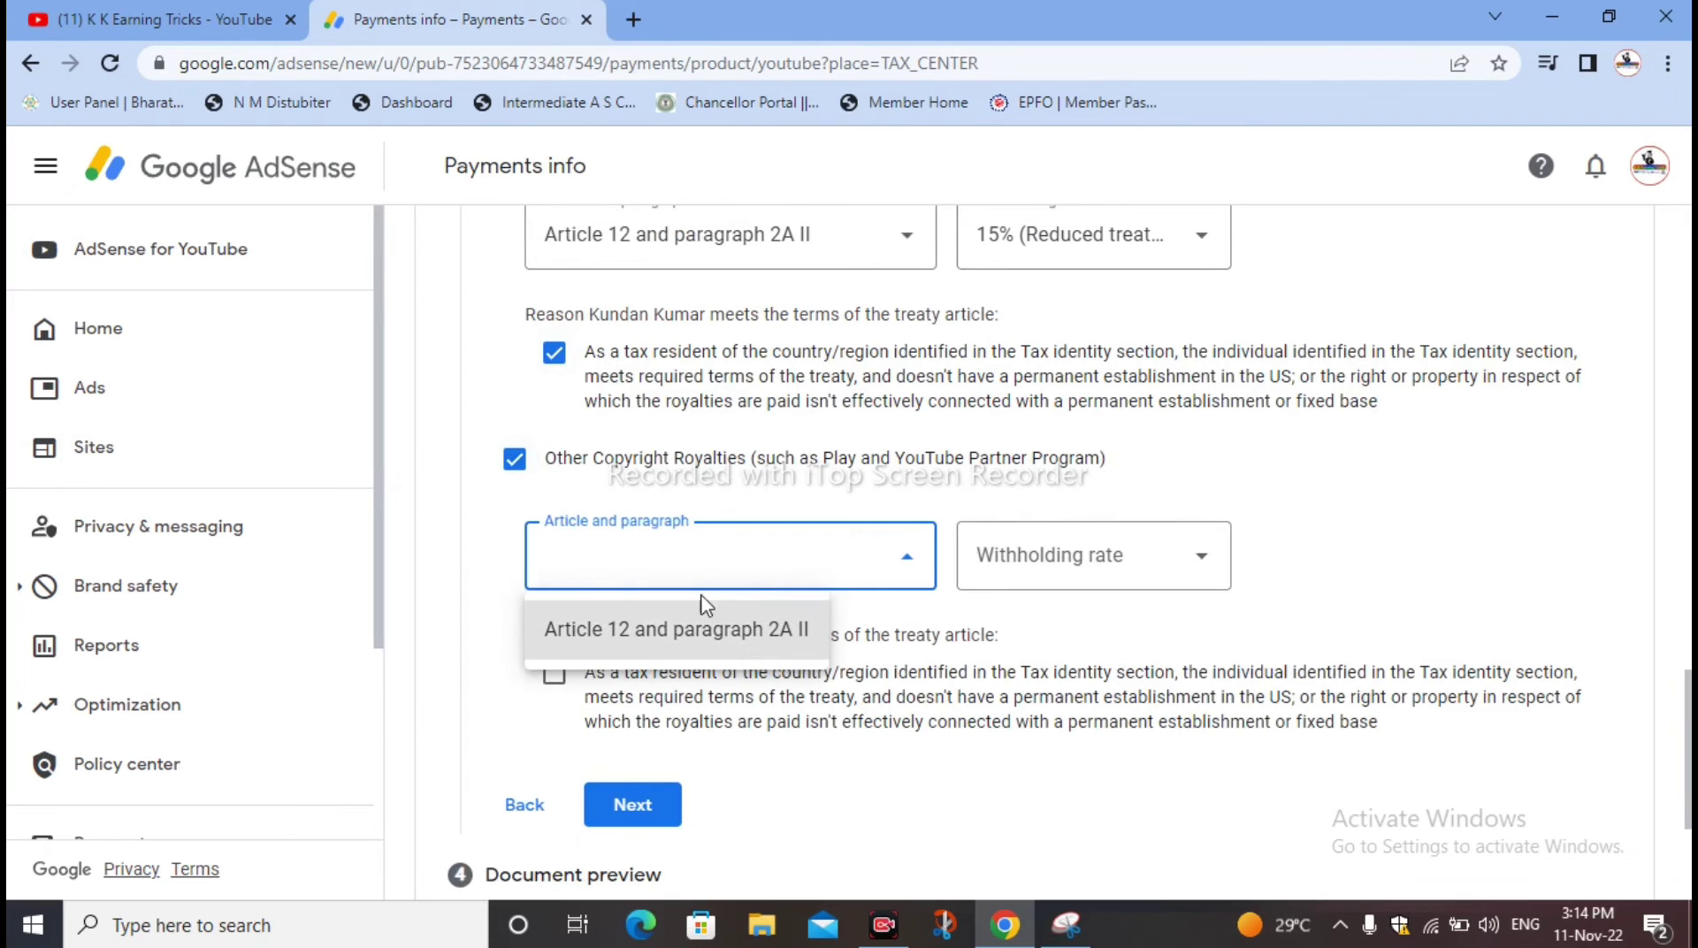
{"action": "left_click", "coordinate": [651, 643]}
{"action": "left_click", "coordinate": [1025, 566]}
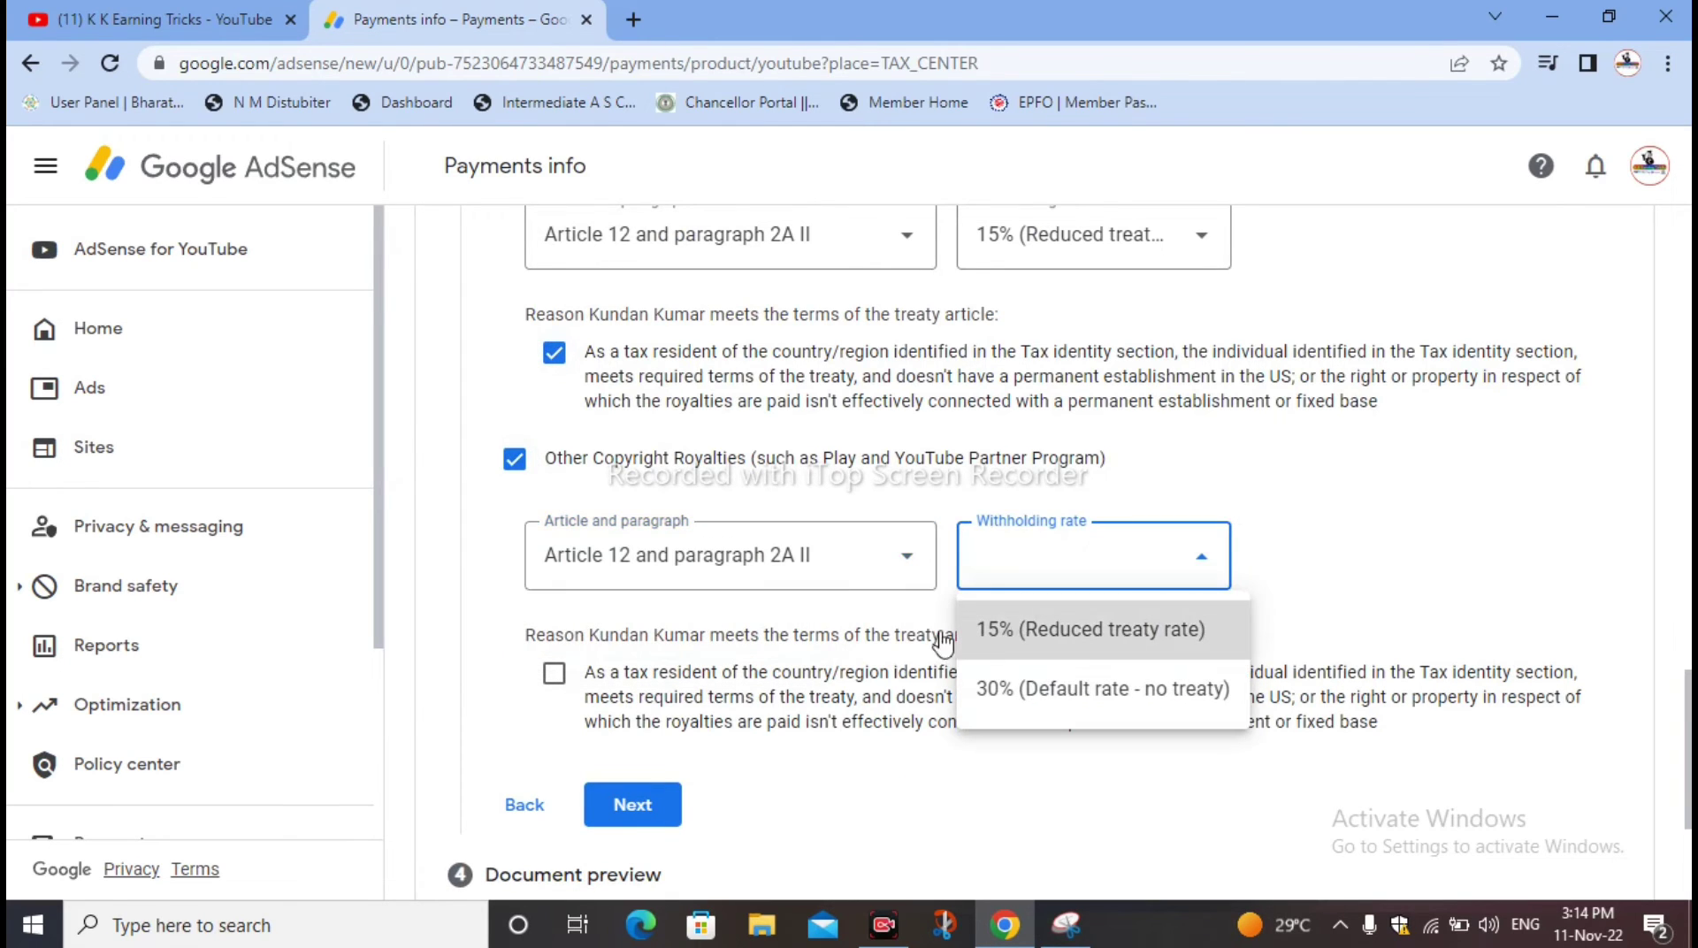
{"action": "left_click", "coordinate": [1017, 627]}
{"action": "left_click", "coordinate": [554, 676]}
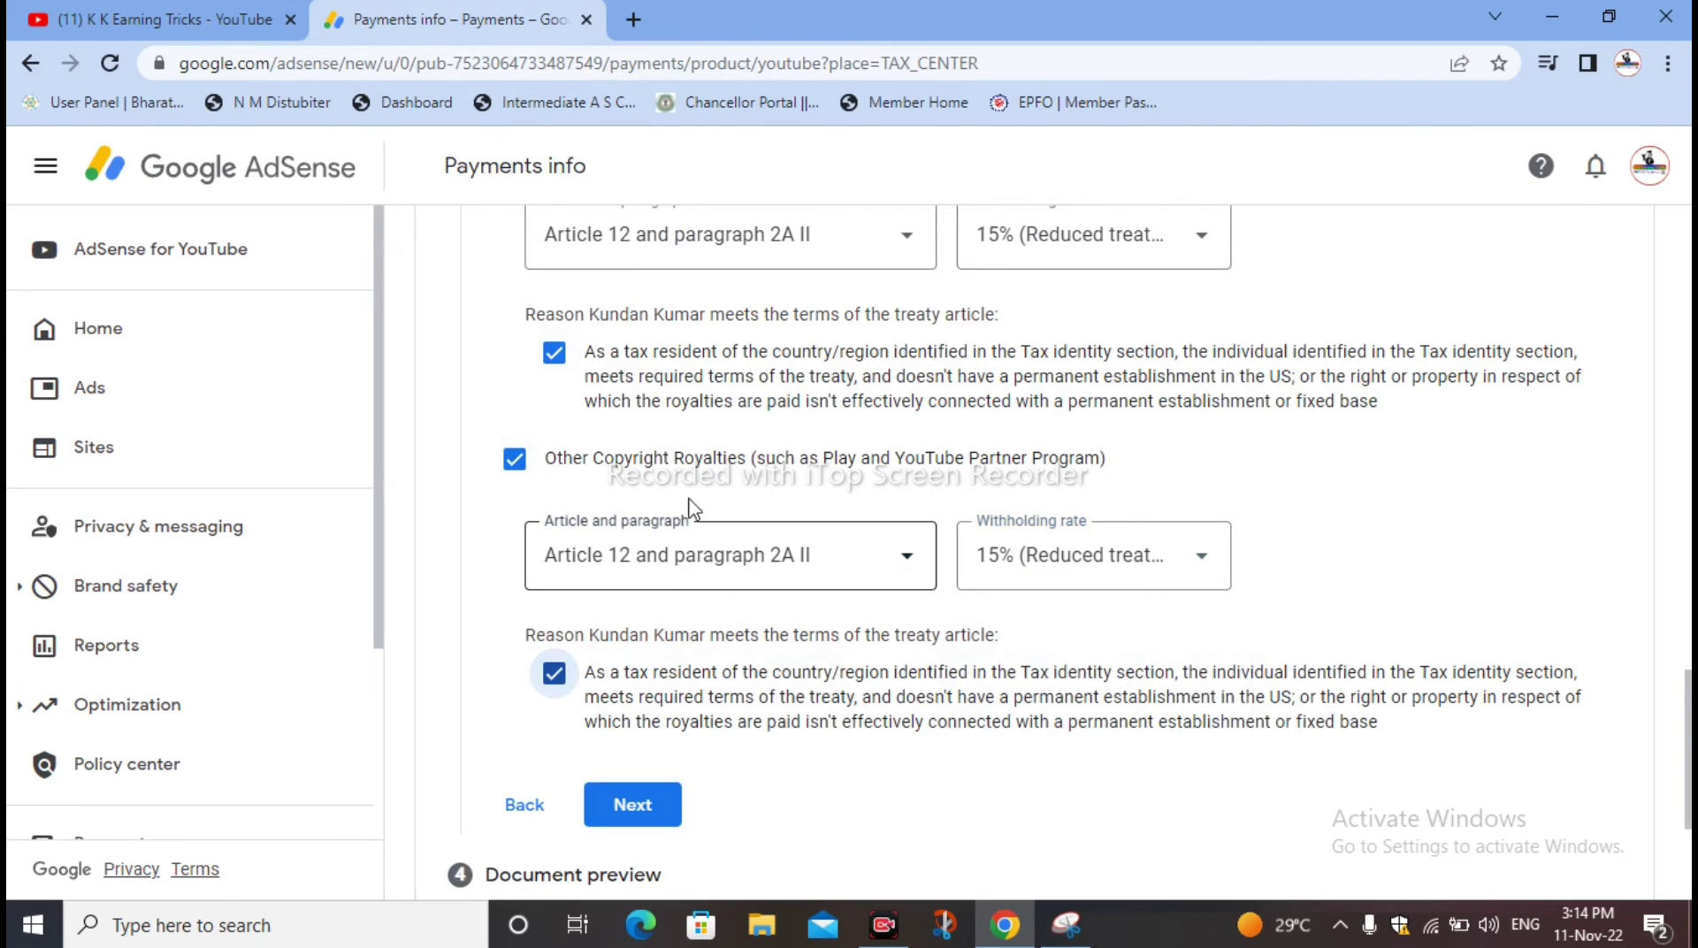
{"action": "scroll", "coordinate": [687, 527], "scroll_direction": "down", "scroll_amount": 3}
{"action": "left_click", "coordinate": [637, 513]}
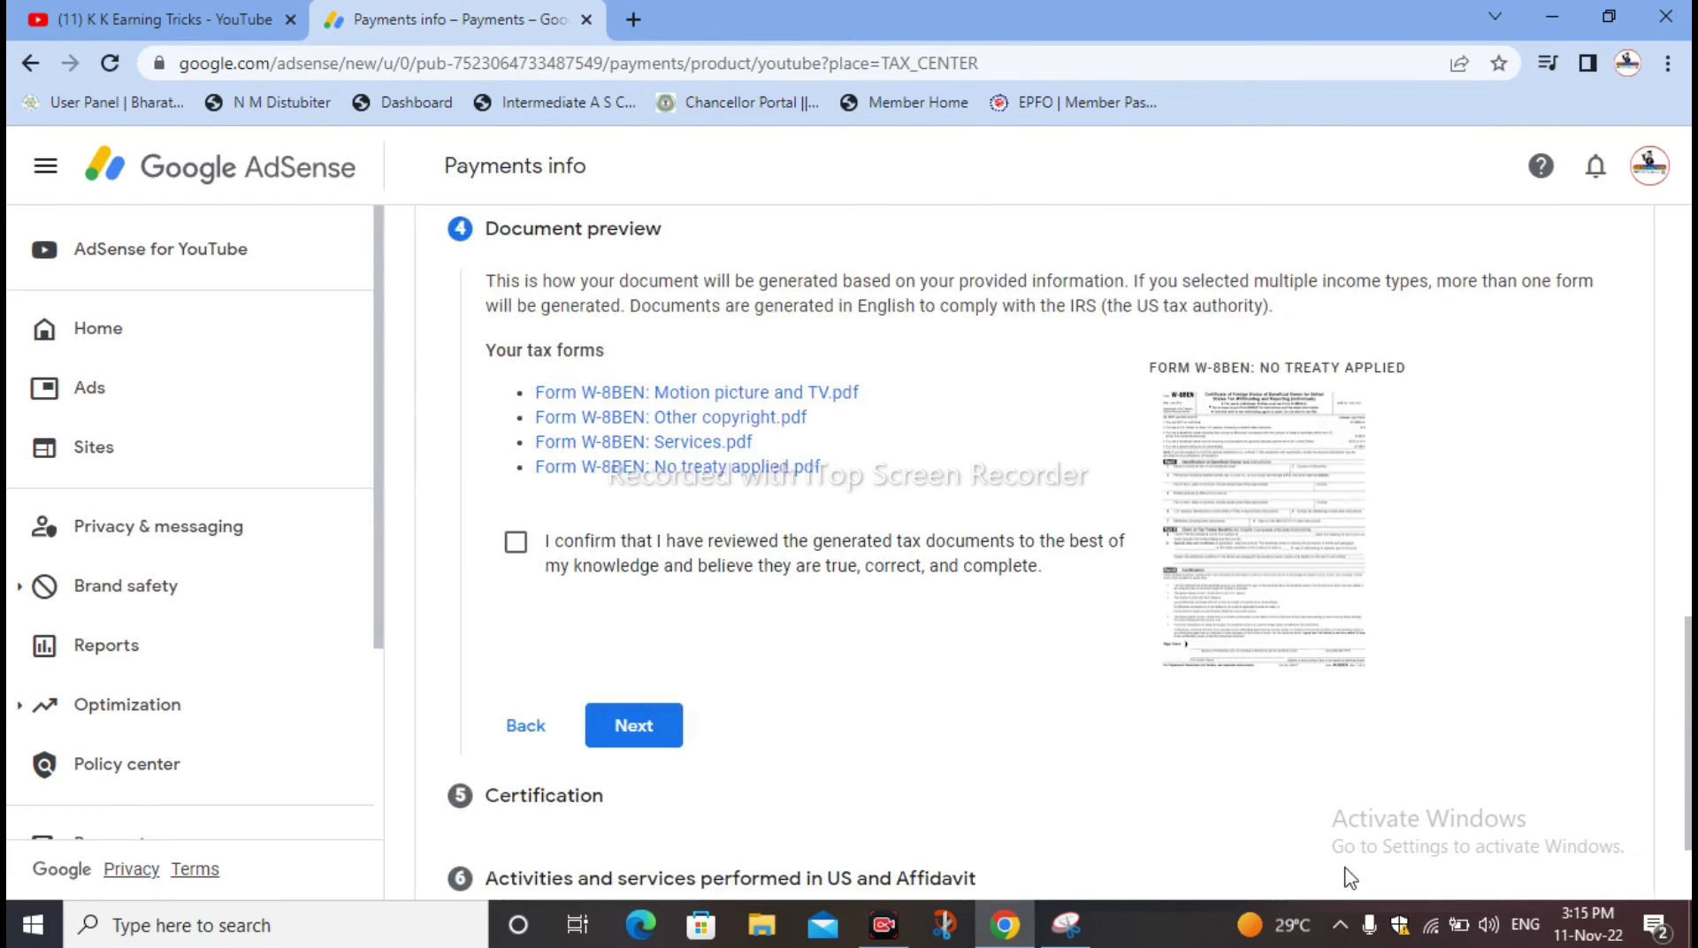
Review the entered tax details, confirm the generated W-8BEN documents as true, correct and complete, and continue to Certification
{"action": "scroll", "coordinate": [756, 540], "scroll_direction": "up", "scroll_amount": 10}
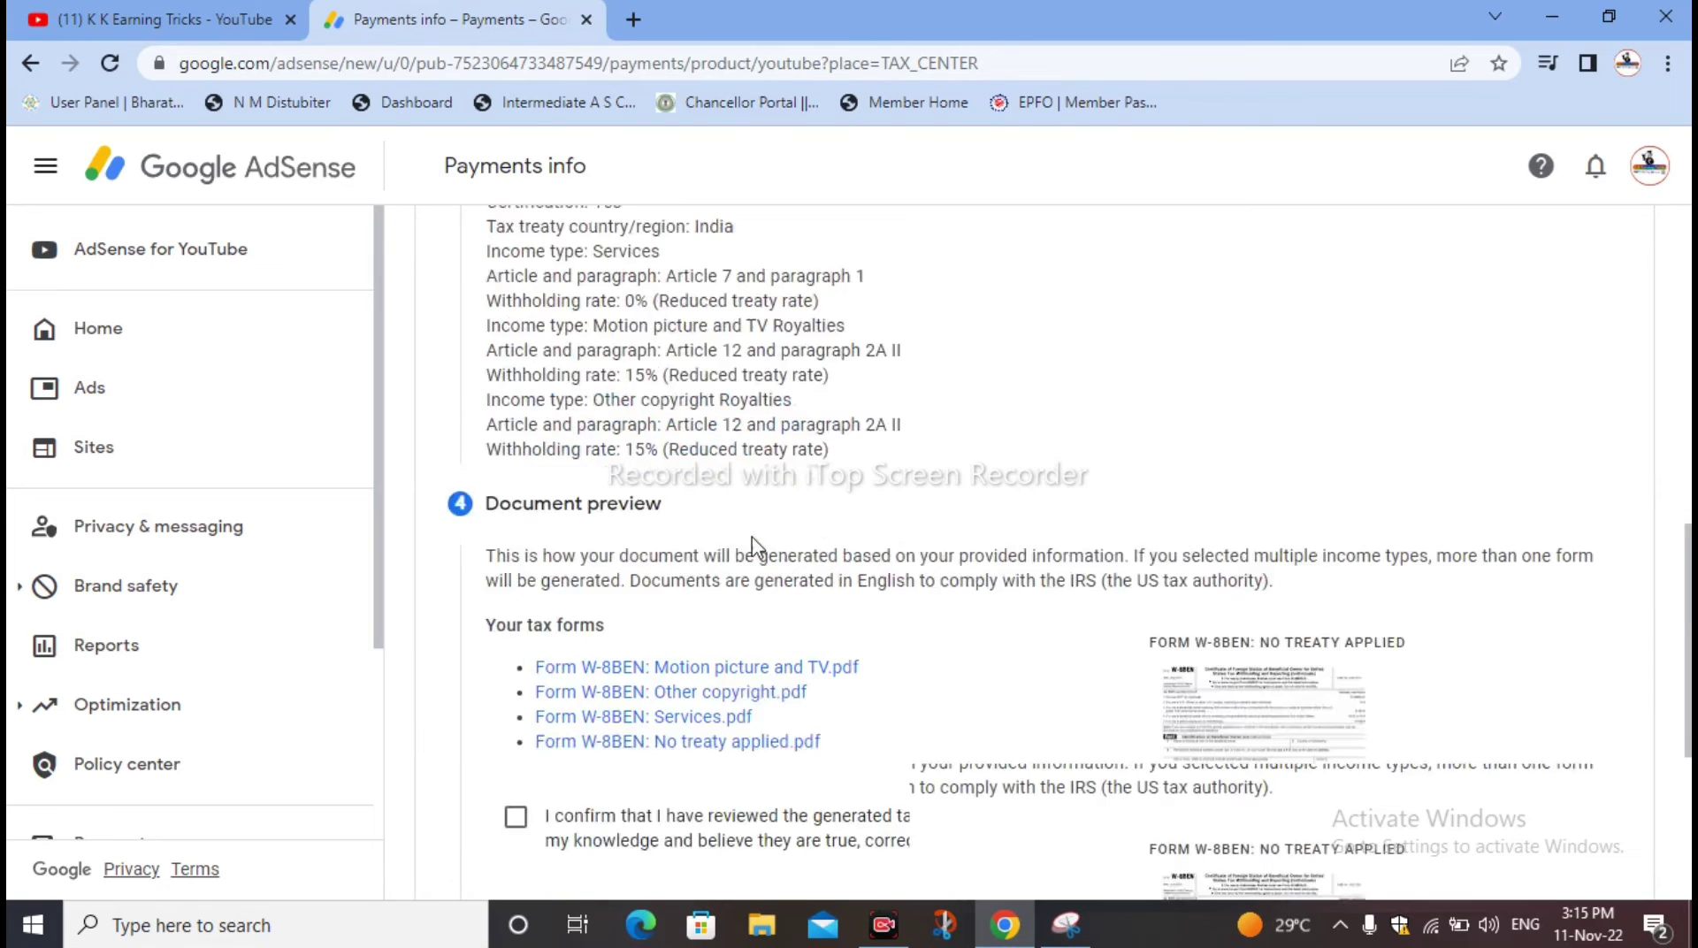
{"action": "scroll", "coordinate": [688, 529], "scroll_direction": "up", "scroll_amount": 4}
{"action": "scroll", "coordinate": [659, 531], "scroll_direction": "down", "scroll_amount": 4}
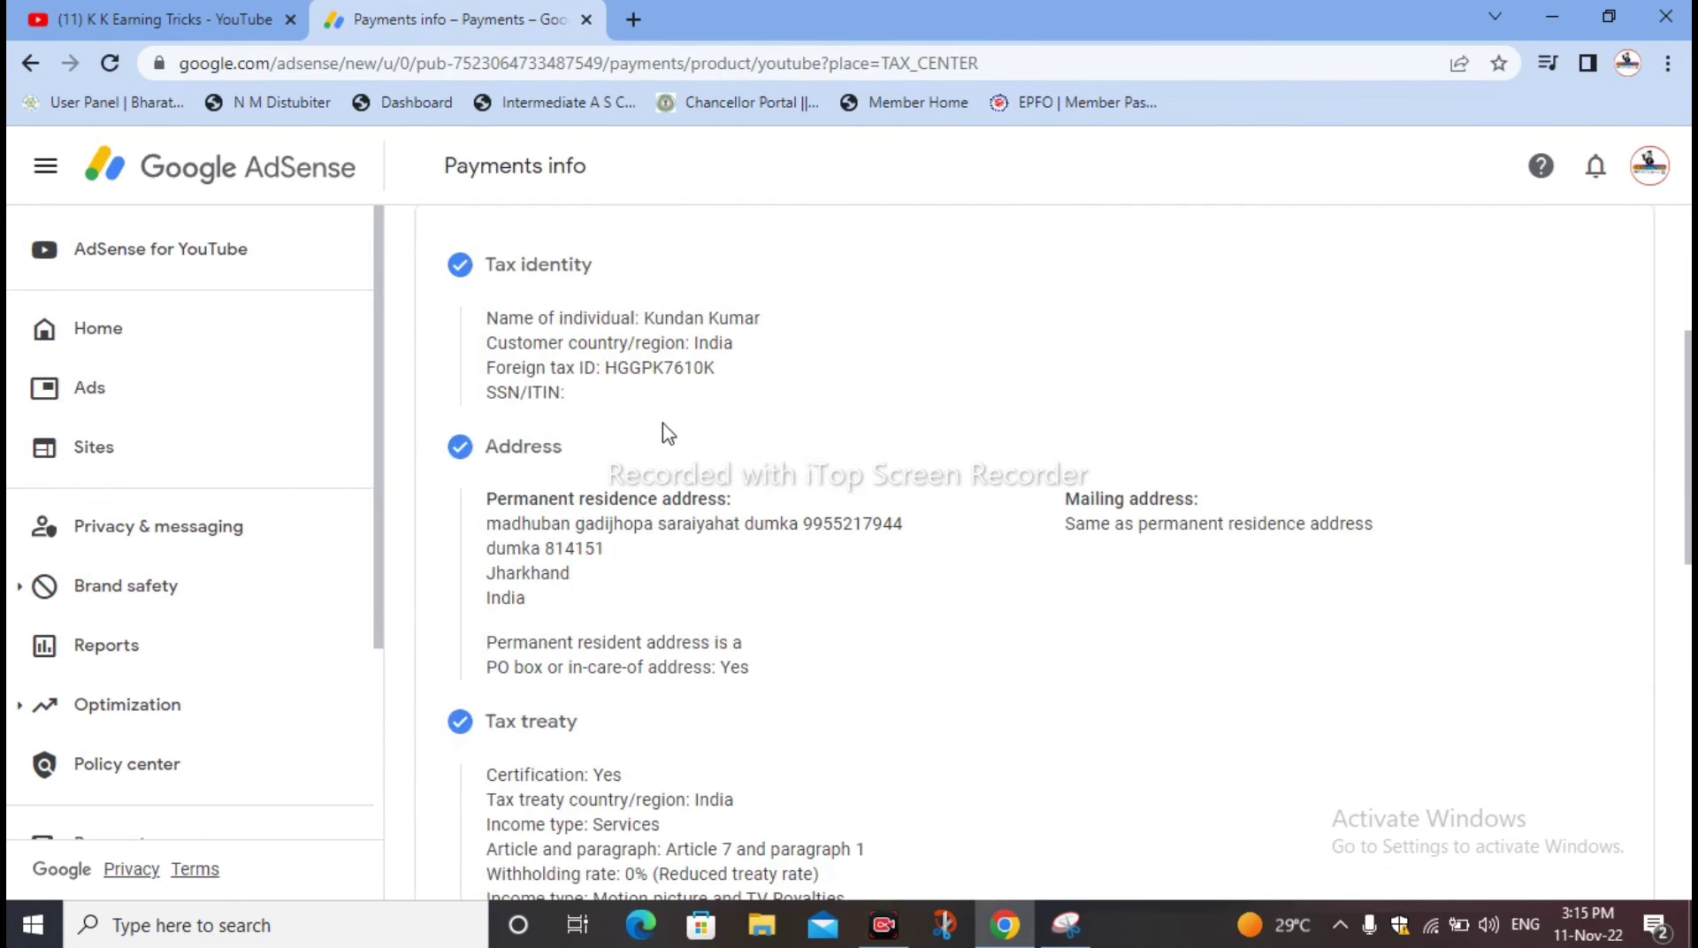
{"action": "scroll", "coordinate": [645, 444], "scroll_direction": "down", "scroll_amount": 5}
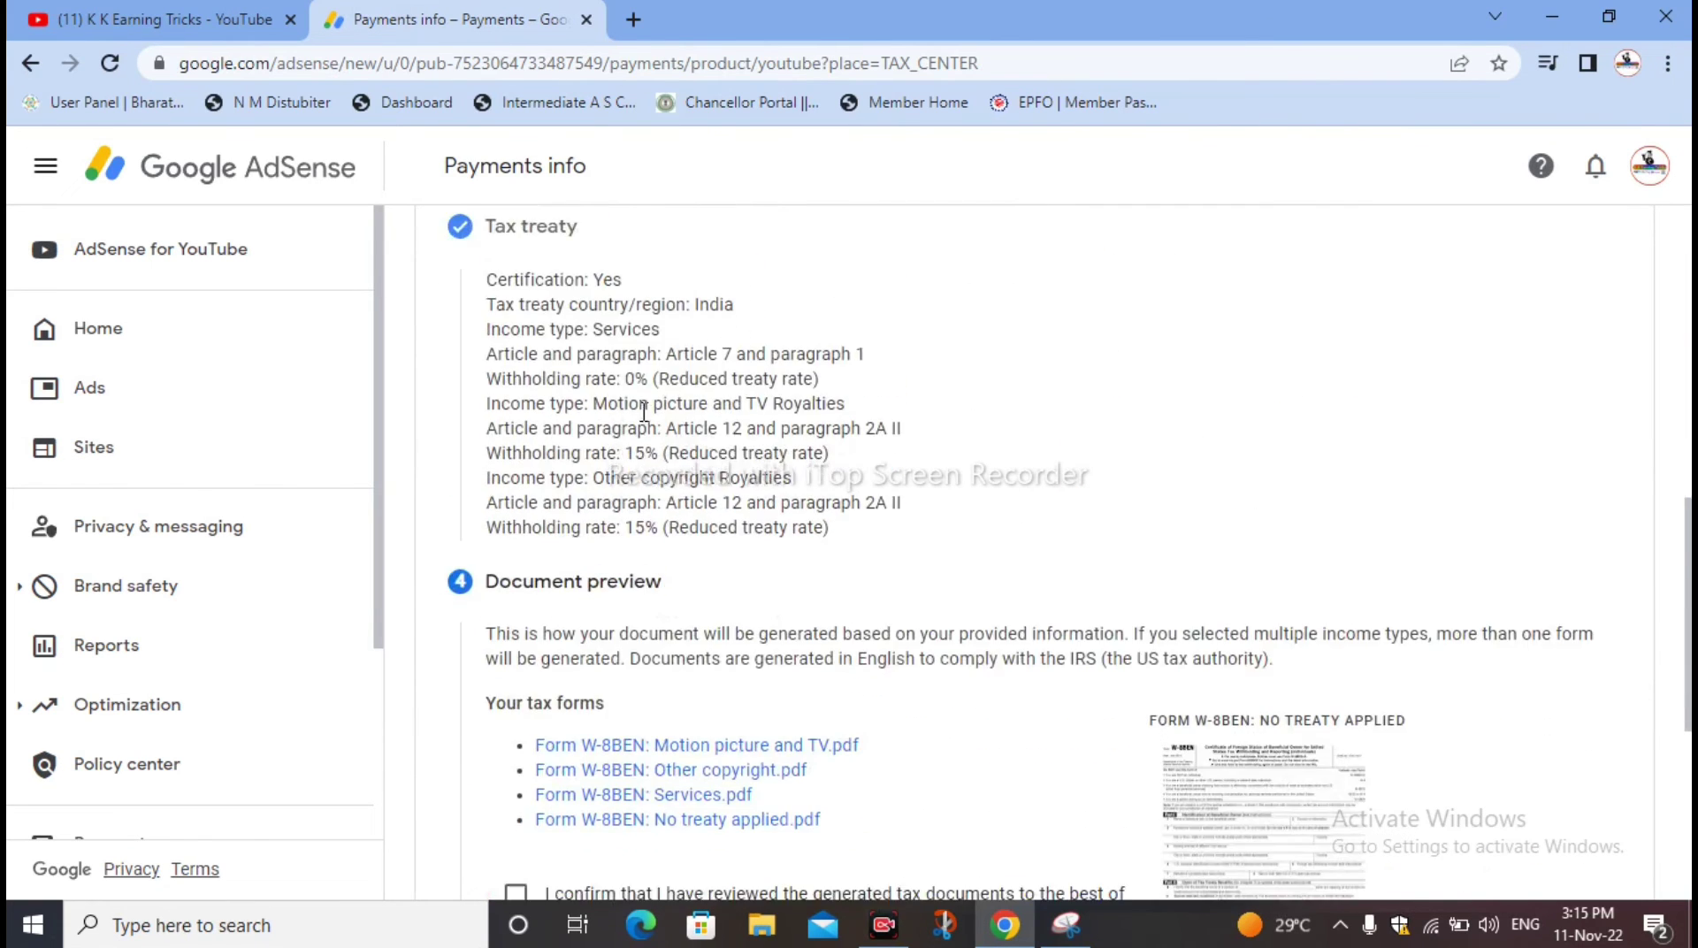
{"action": "scroll", "coordinate": [641, 416], "scroll_direction": "down", "scroll_amount": 4}
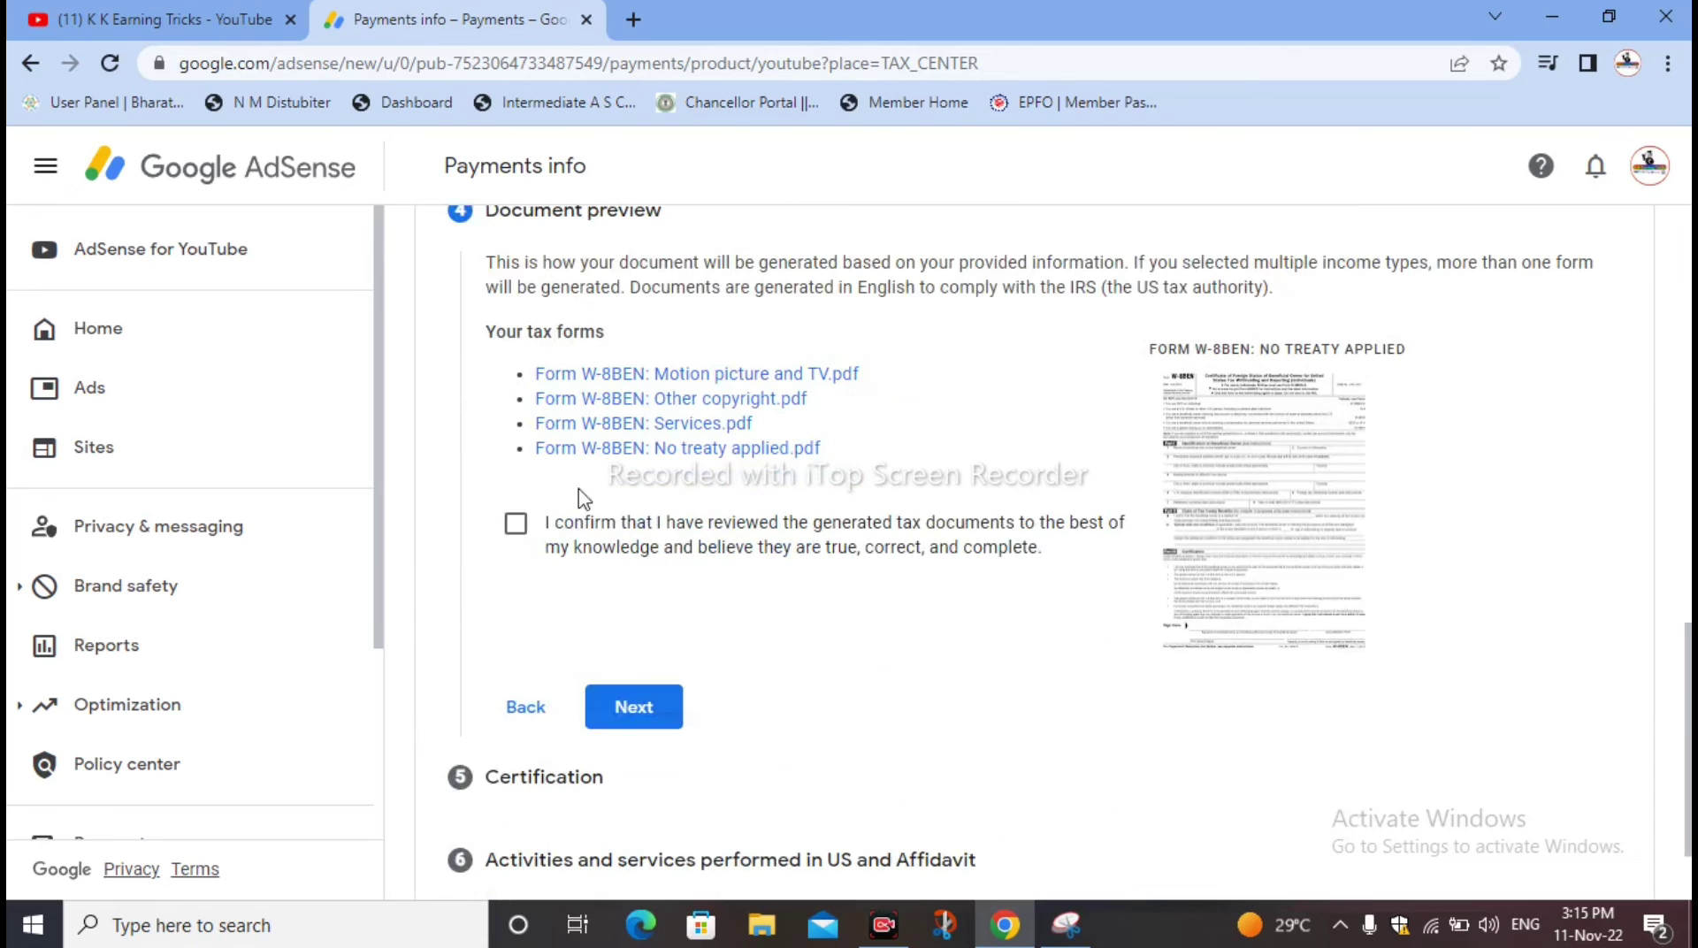
{"action": "left_click", "coordinate": [515, 524]}
{"action": "left_click", "coordinate": [635, 708]}
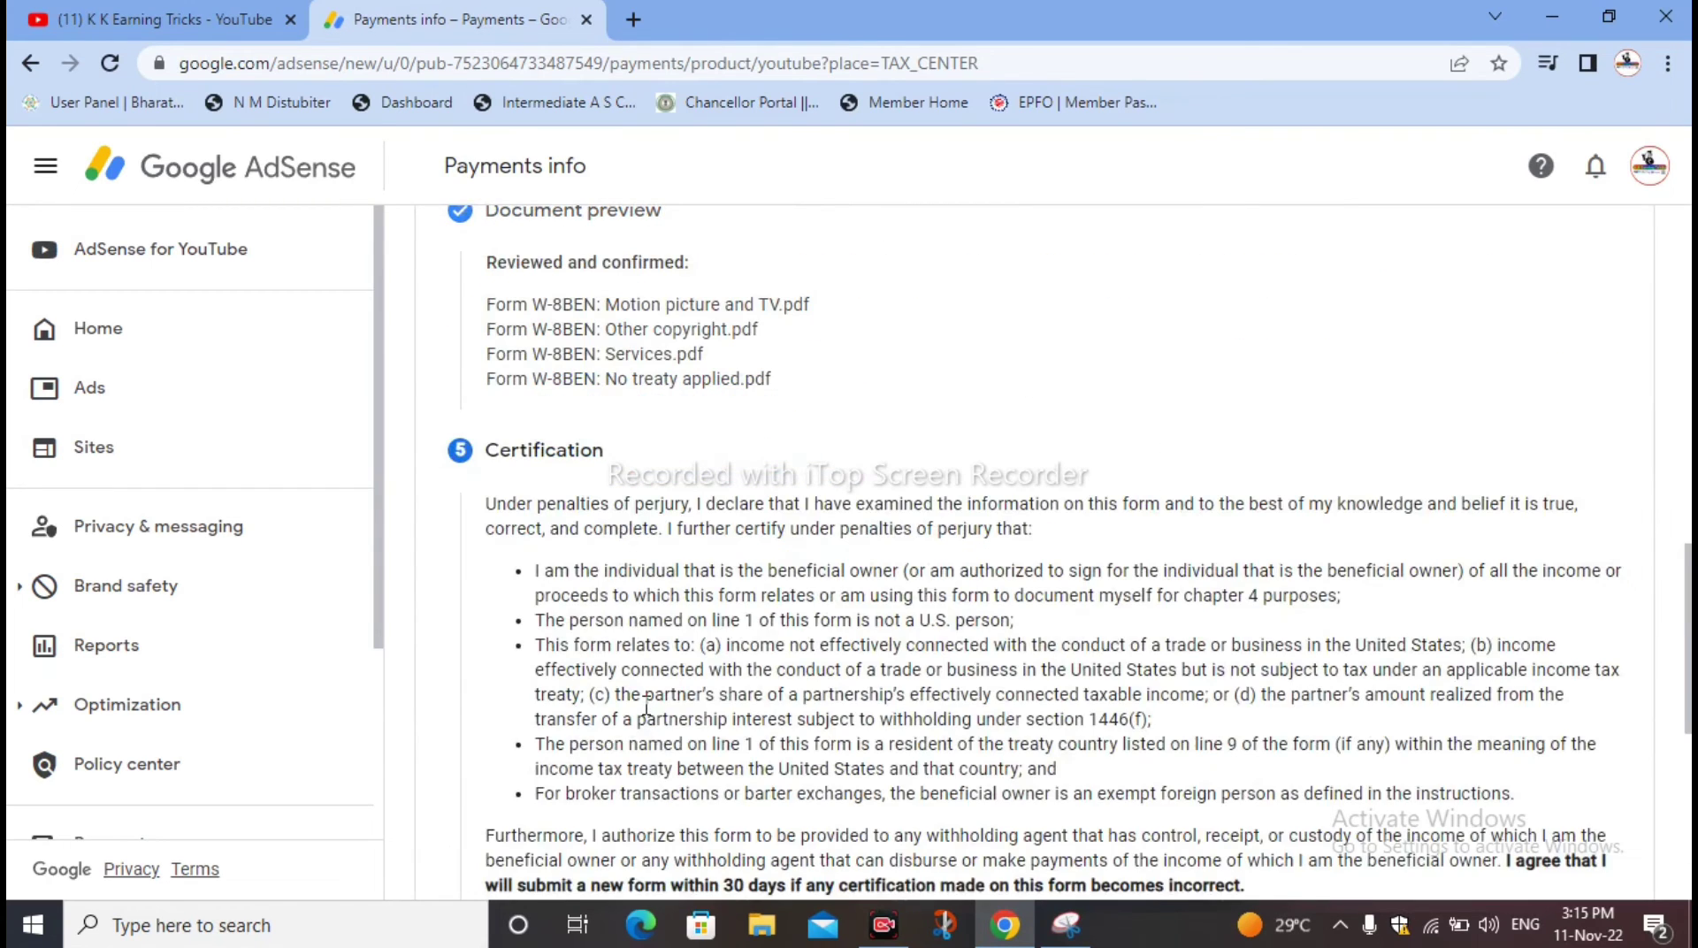
Sign the certification as the person named in the Tax identity section with the full legal name, and continue to the activities and affidavit section
{"action": "scroll", "coordinate": [672, 539], "scroll_direction": "down", "scroll_amount": 5}
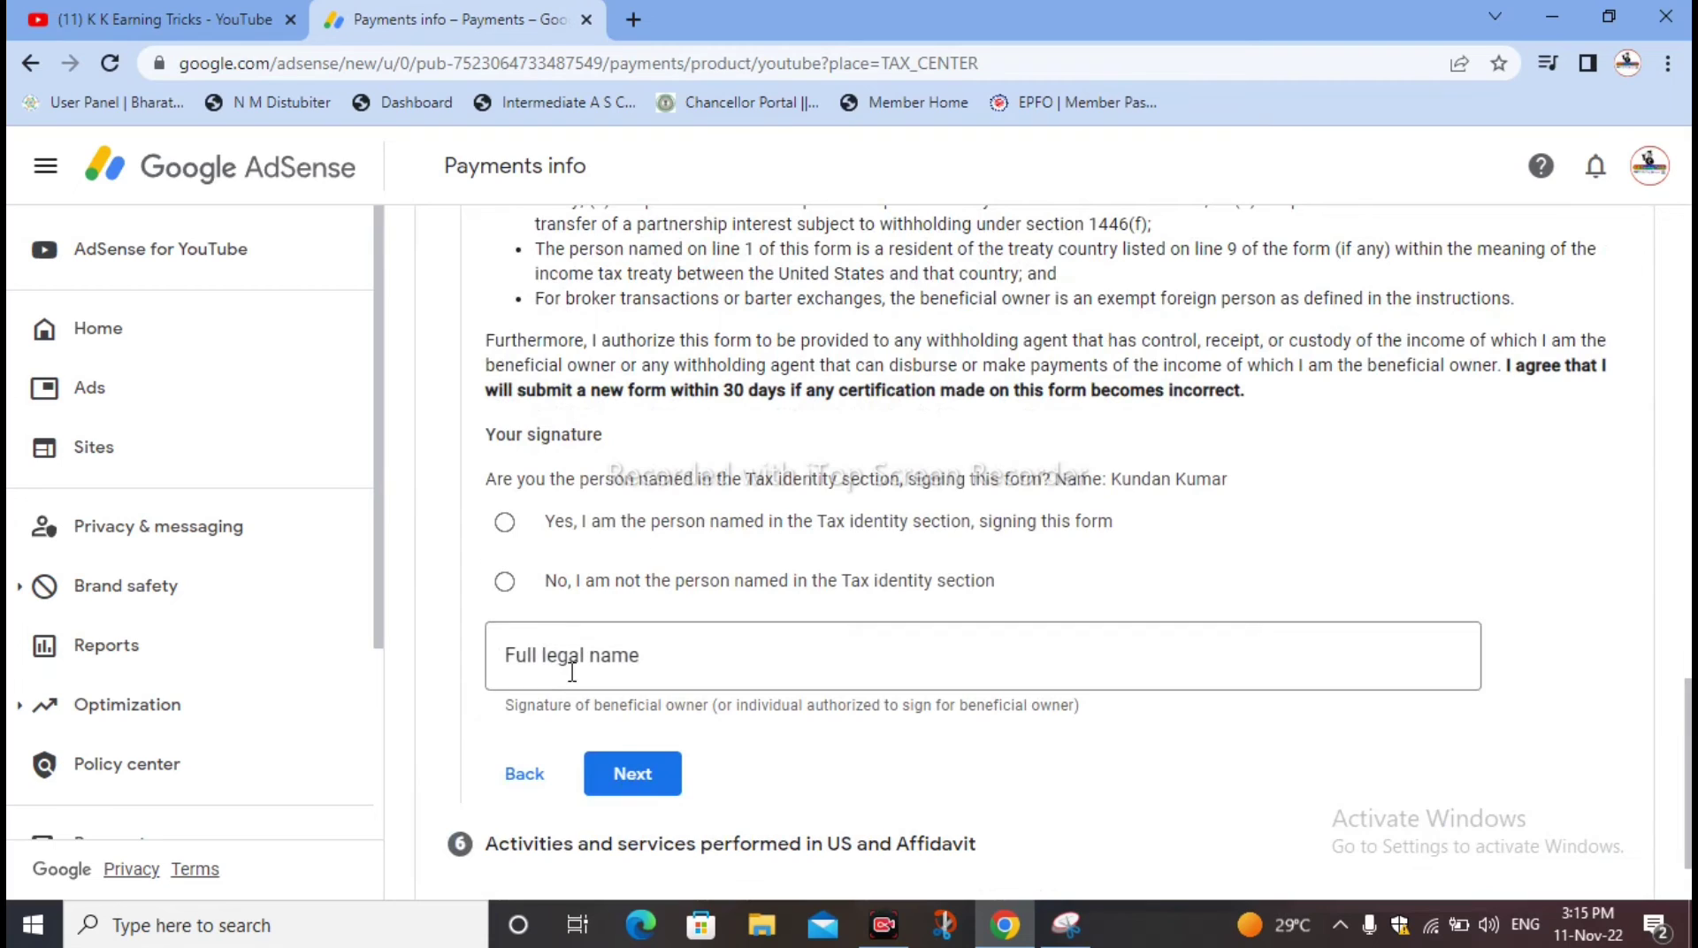
{"action": "left_click", "coordinate": [638, 661]}
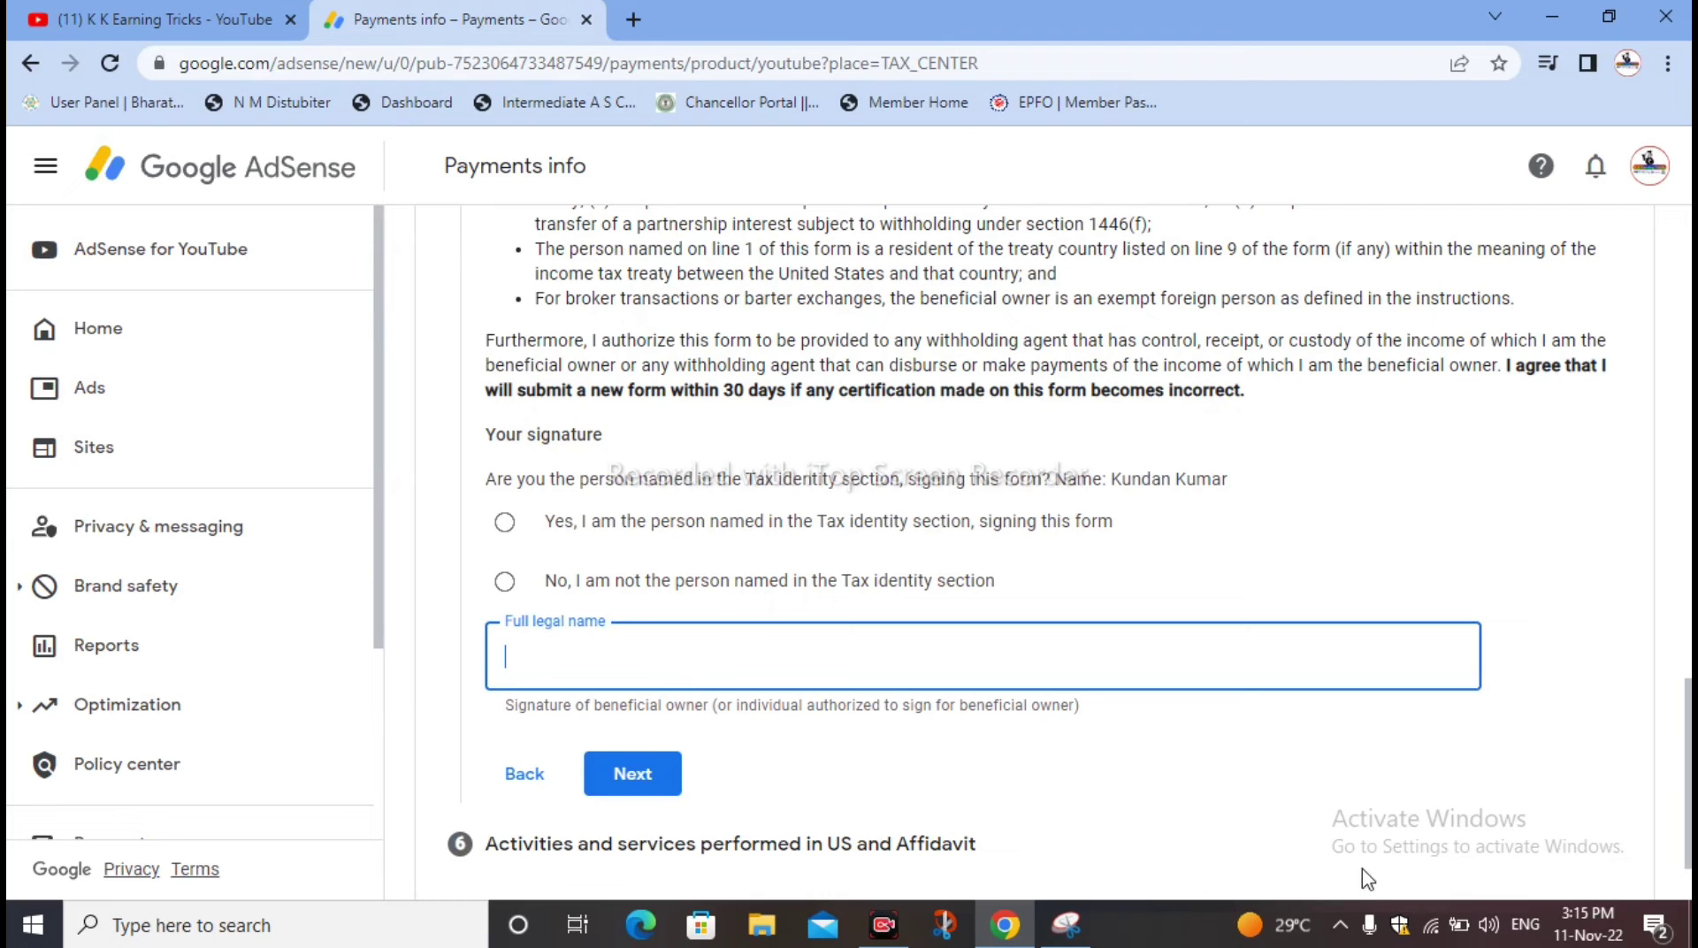
{"action": "left_click", "coordinate": [505, 524]}
{"action": "left_click", "coordinate": [653, 661]}
{"action": "type", "text": "Kundan Kumar"}
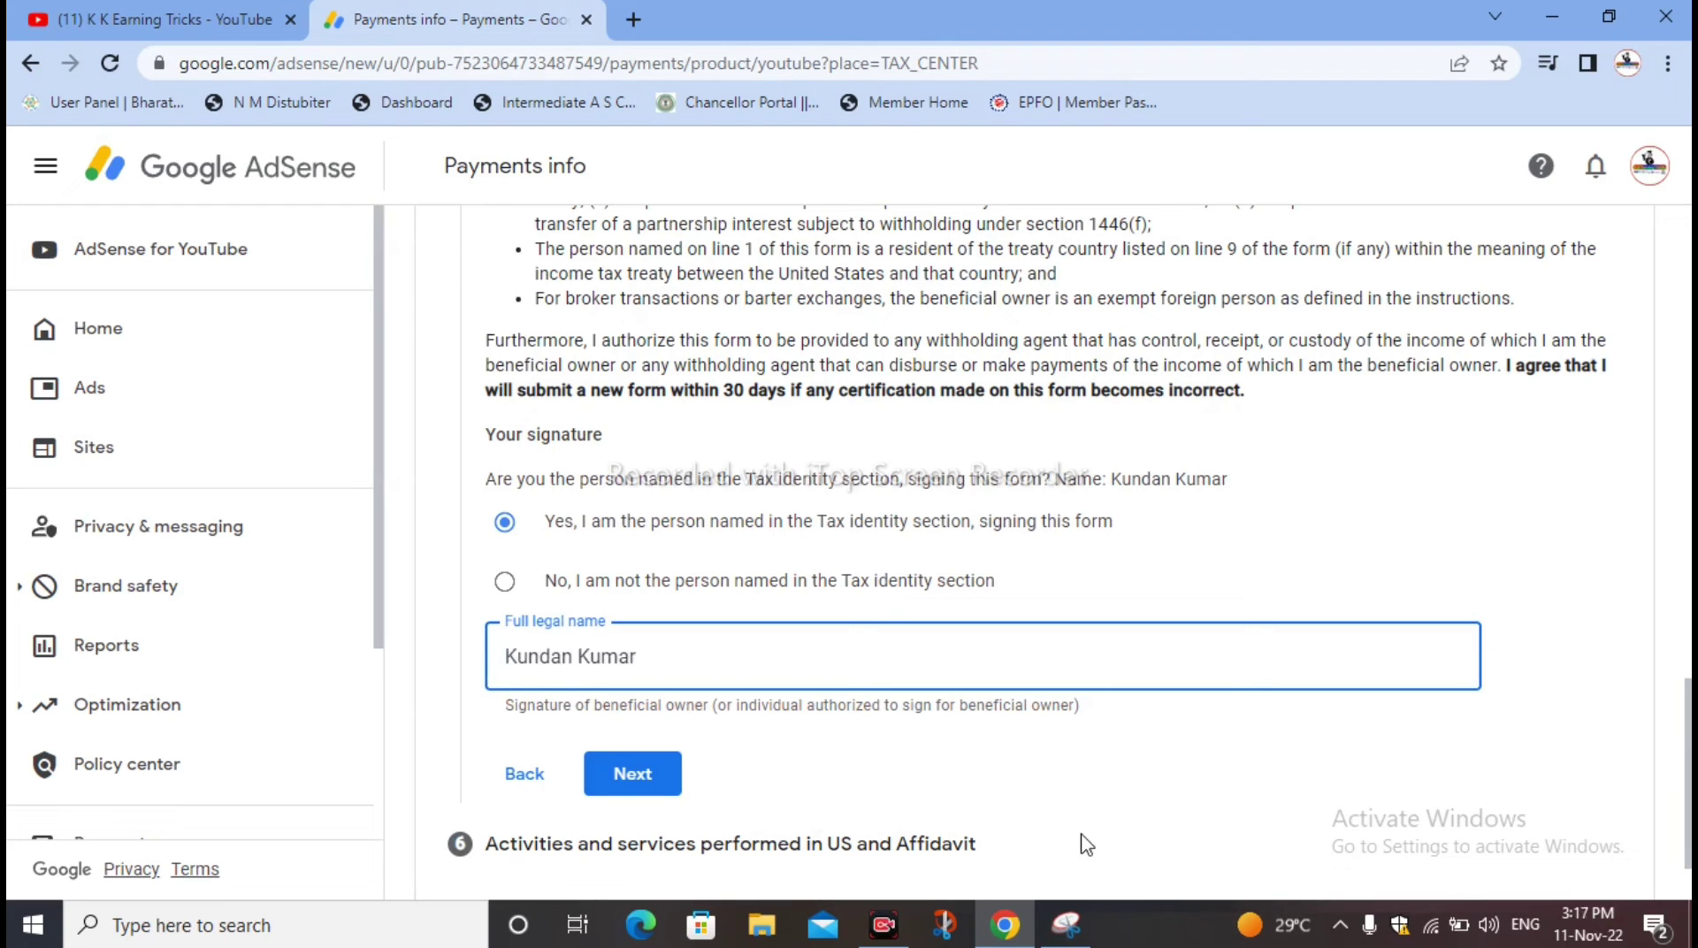
{"action": "left_click", "coordinate": [639, 774]}
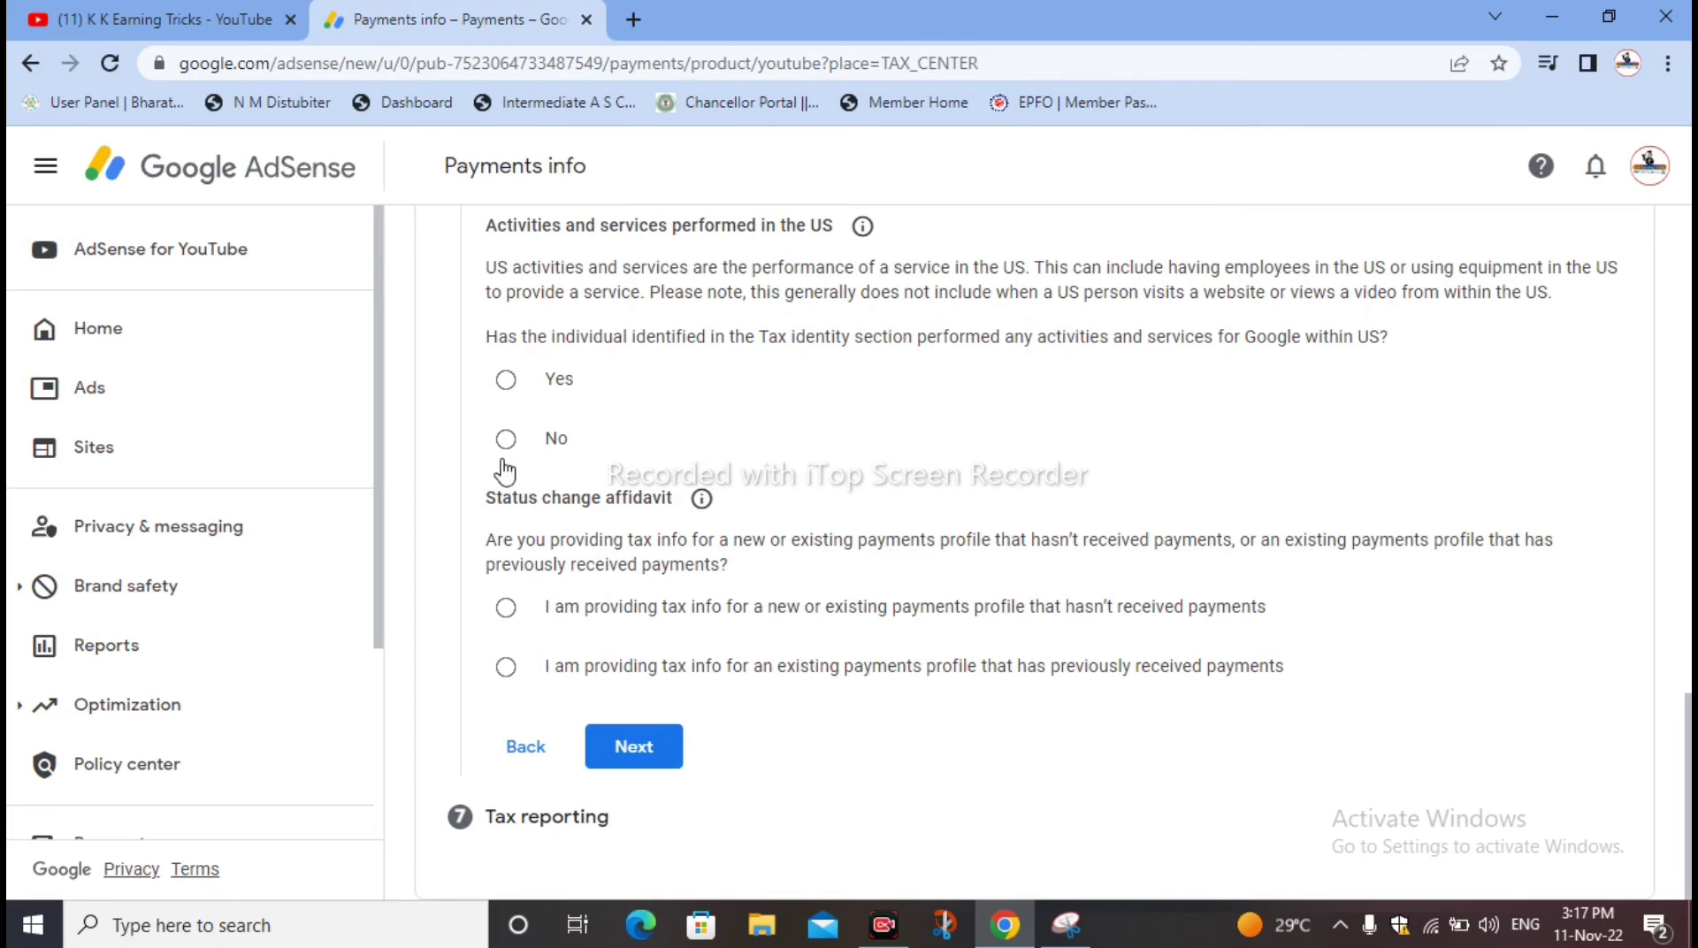
Declare no US activities, certify services are performed solely outside the US, choose the profile that hasn't received payments, and continue to Tax reporting
{"action": "scroll", "coordinate": [508, 467], "scroll_direction": "up", "scroll_amount": 2}
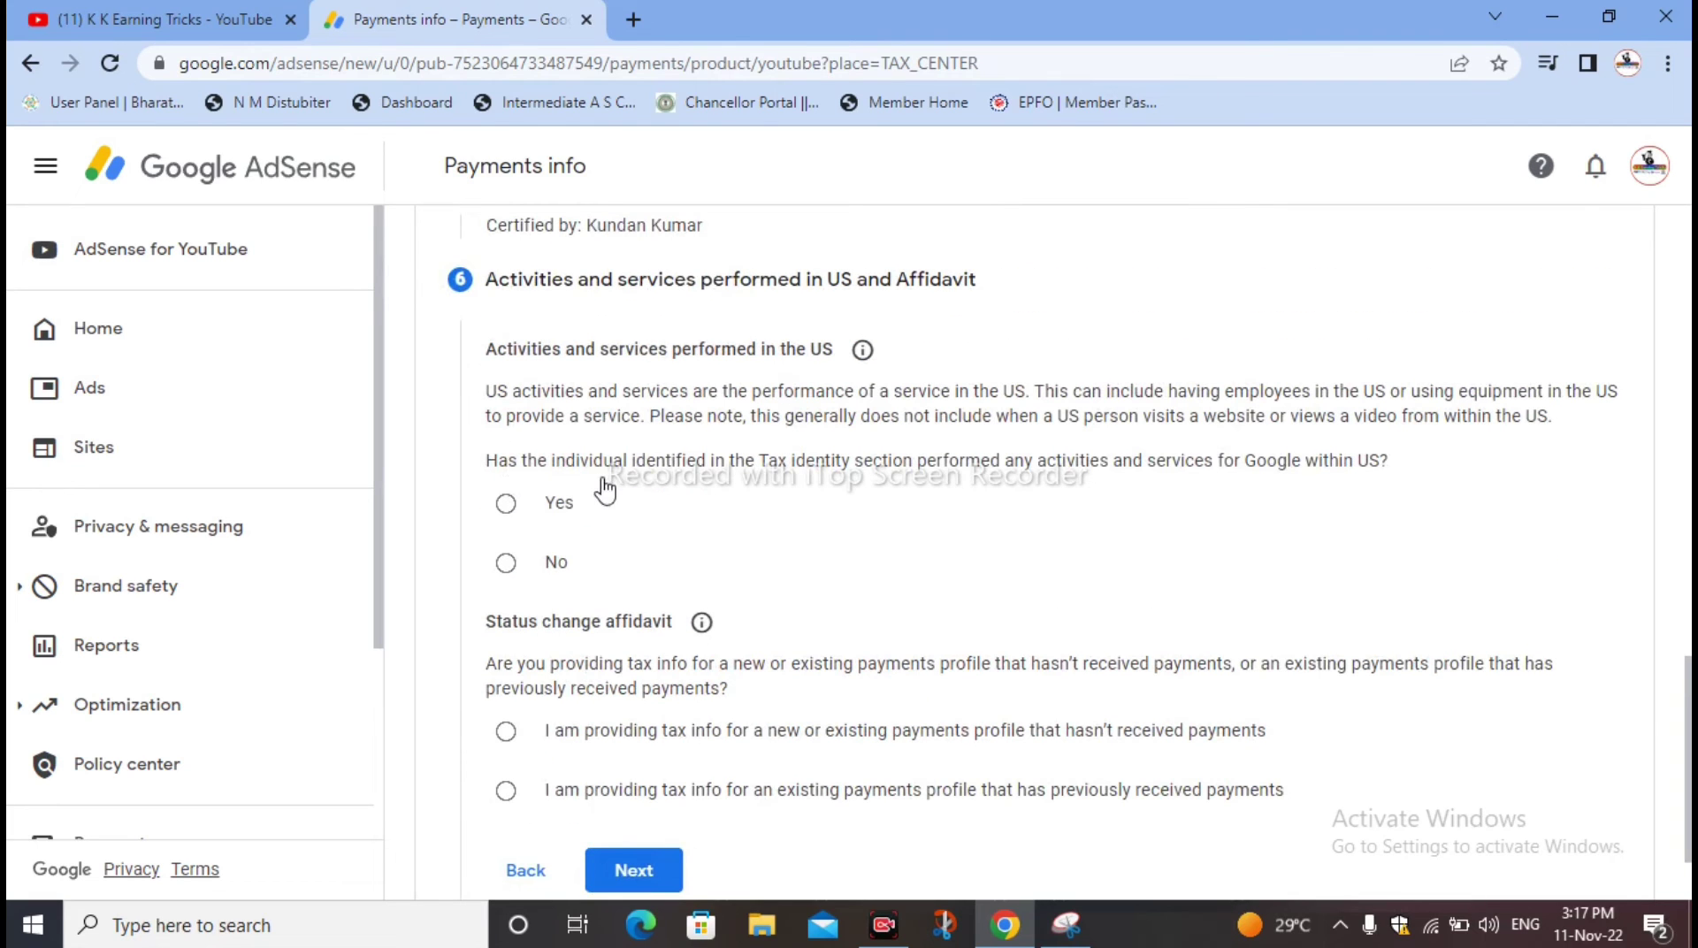
{"action": "scroll", "coordinate": [601, 490], "scroll_direction": "down", "scroll_amount": 2}
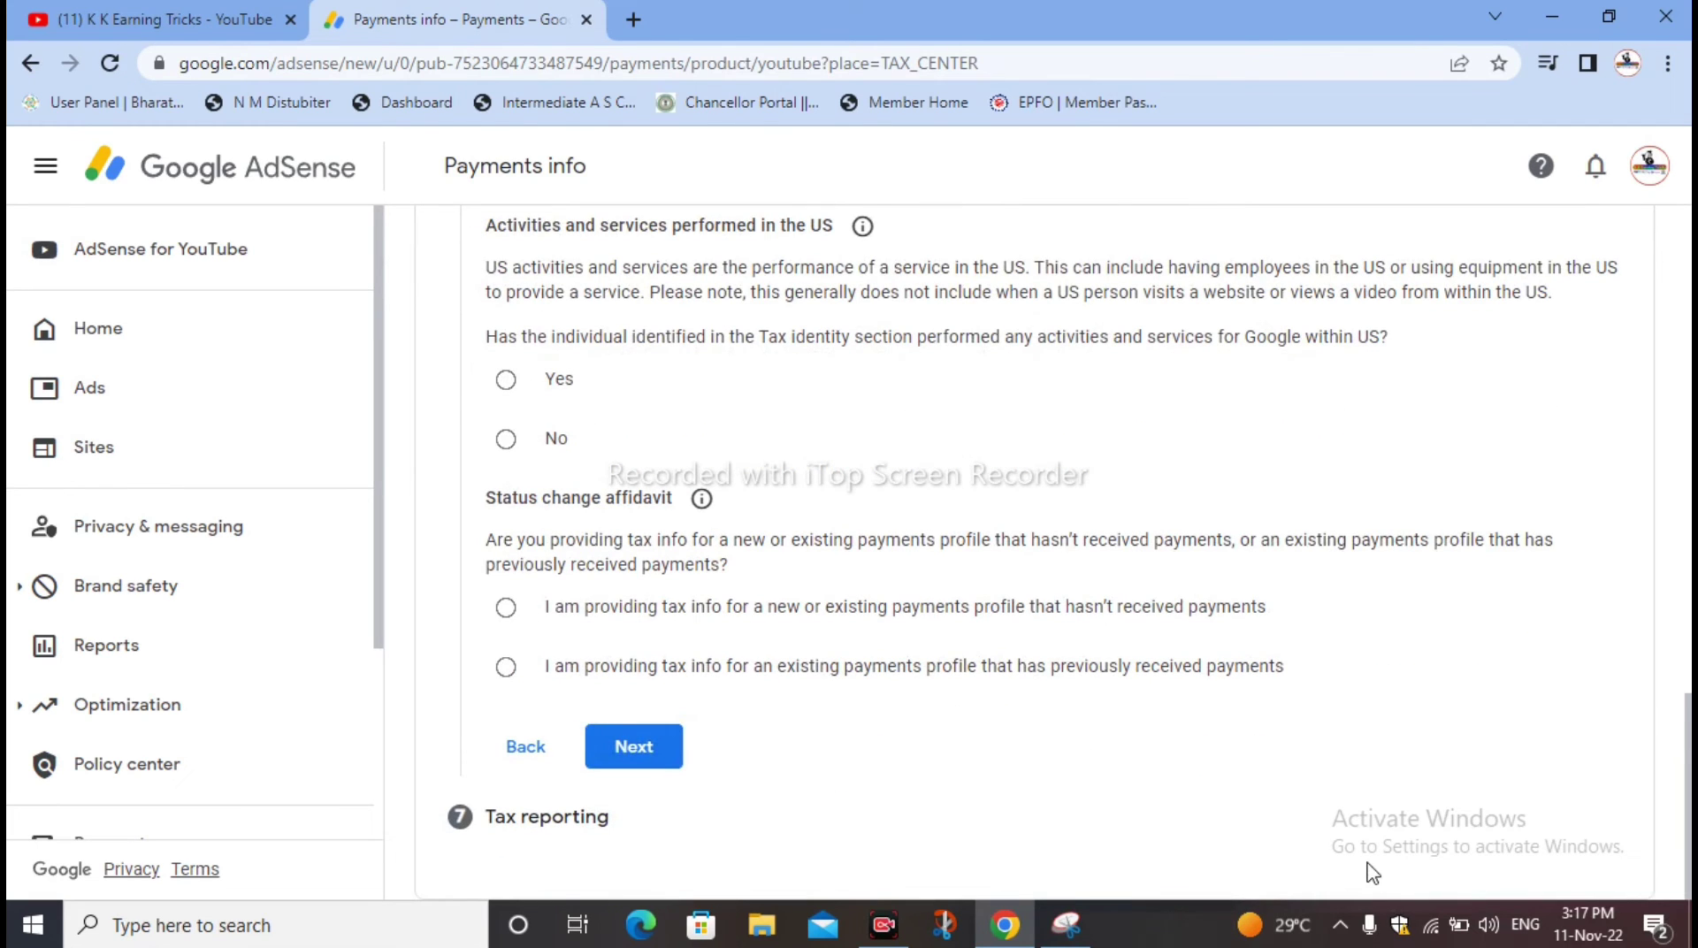
{"action": "left_click", "coordinate": [509, 447]}
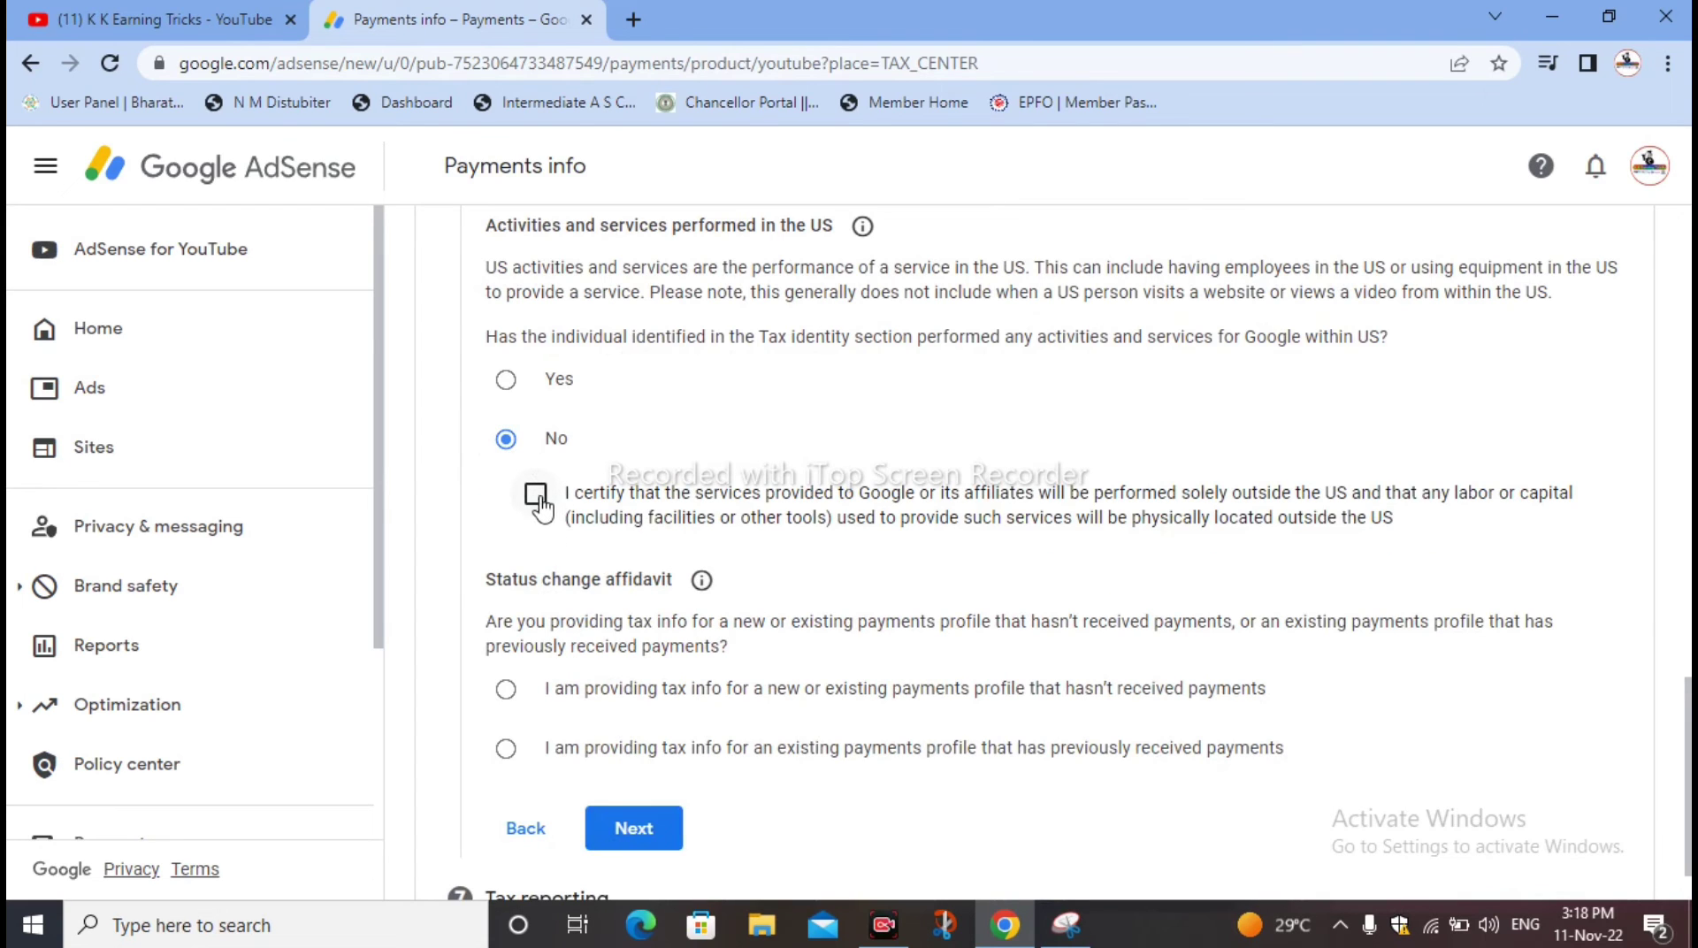
{"action": "left_click", "coordinate": [536, 496]}
{"action": "scroll", "coordinate": [619, 574], "scroll_direction": "down", "scroll_amount": 1}
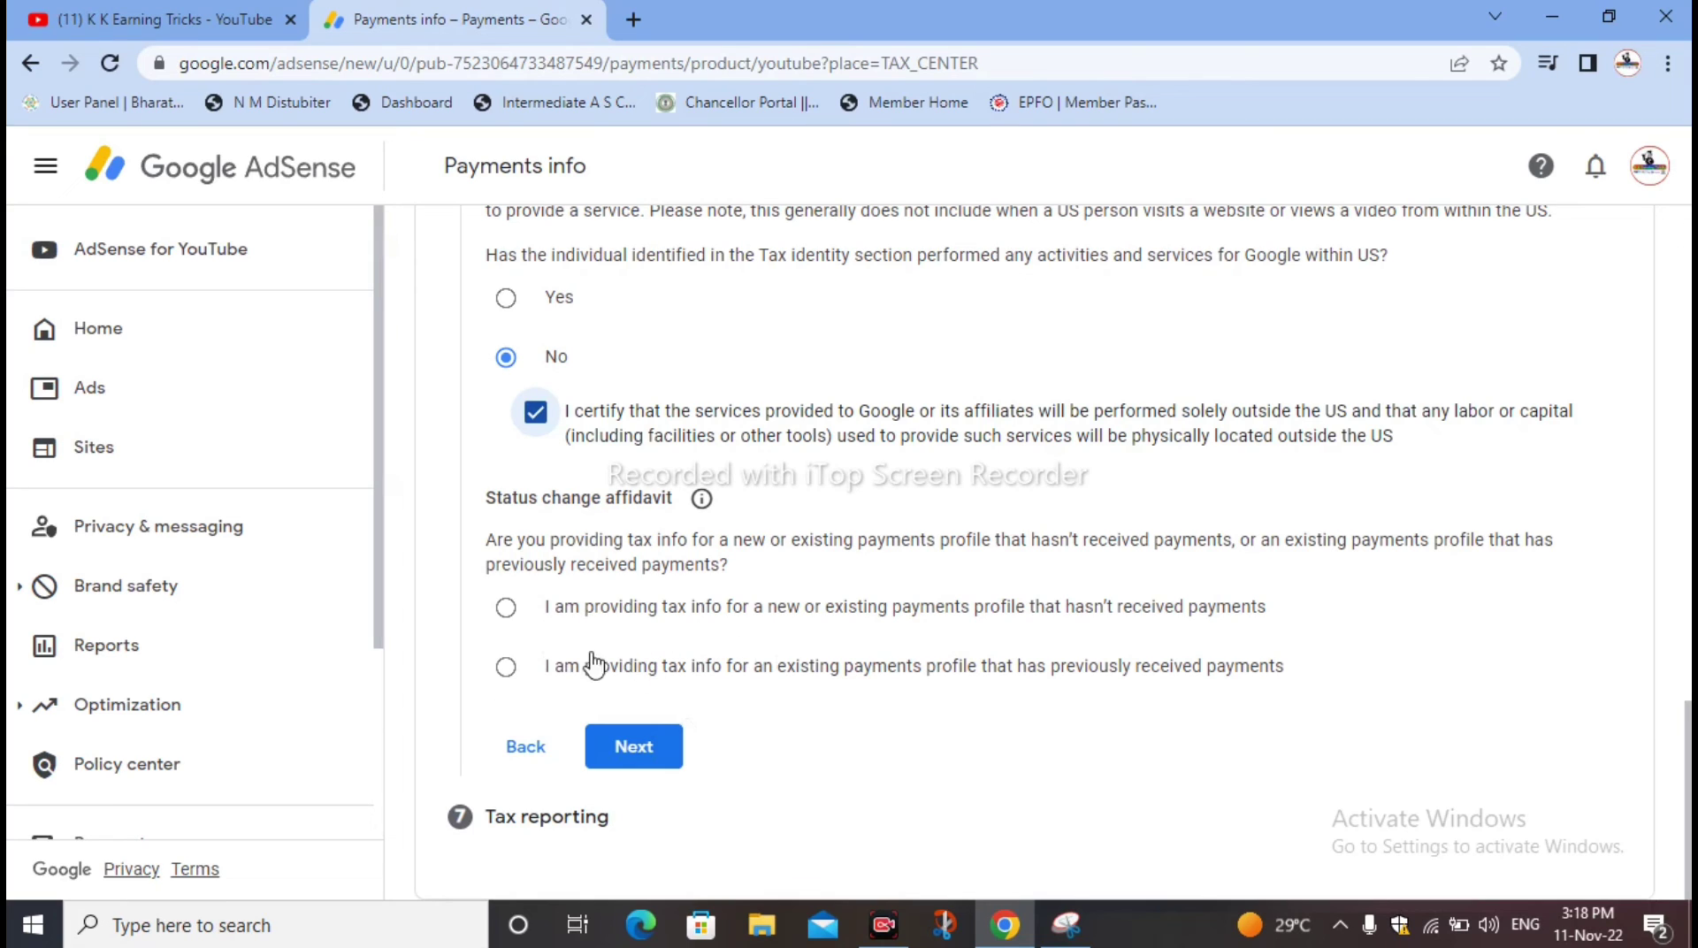
{"action": "left_click", "coordinate": [506, 607]}
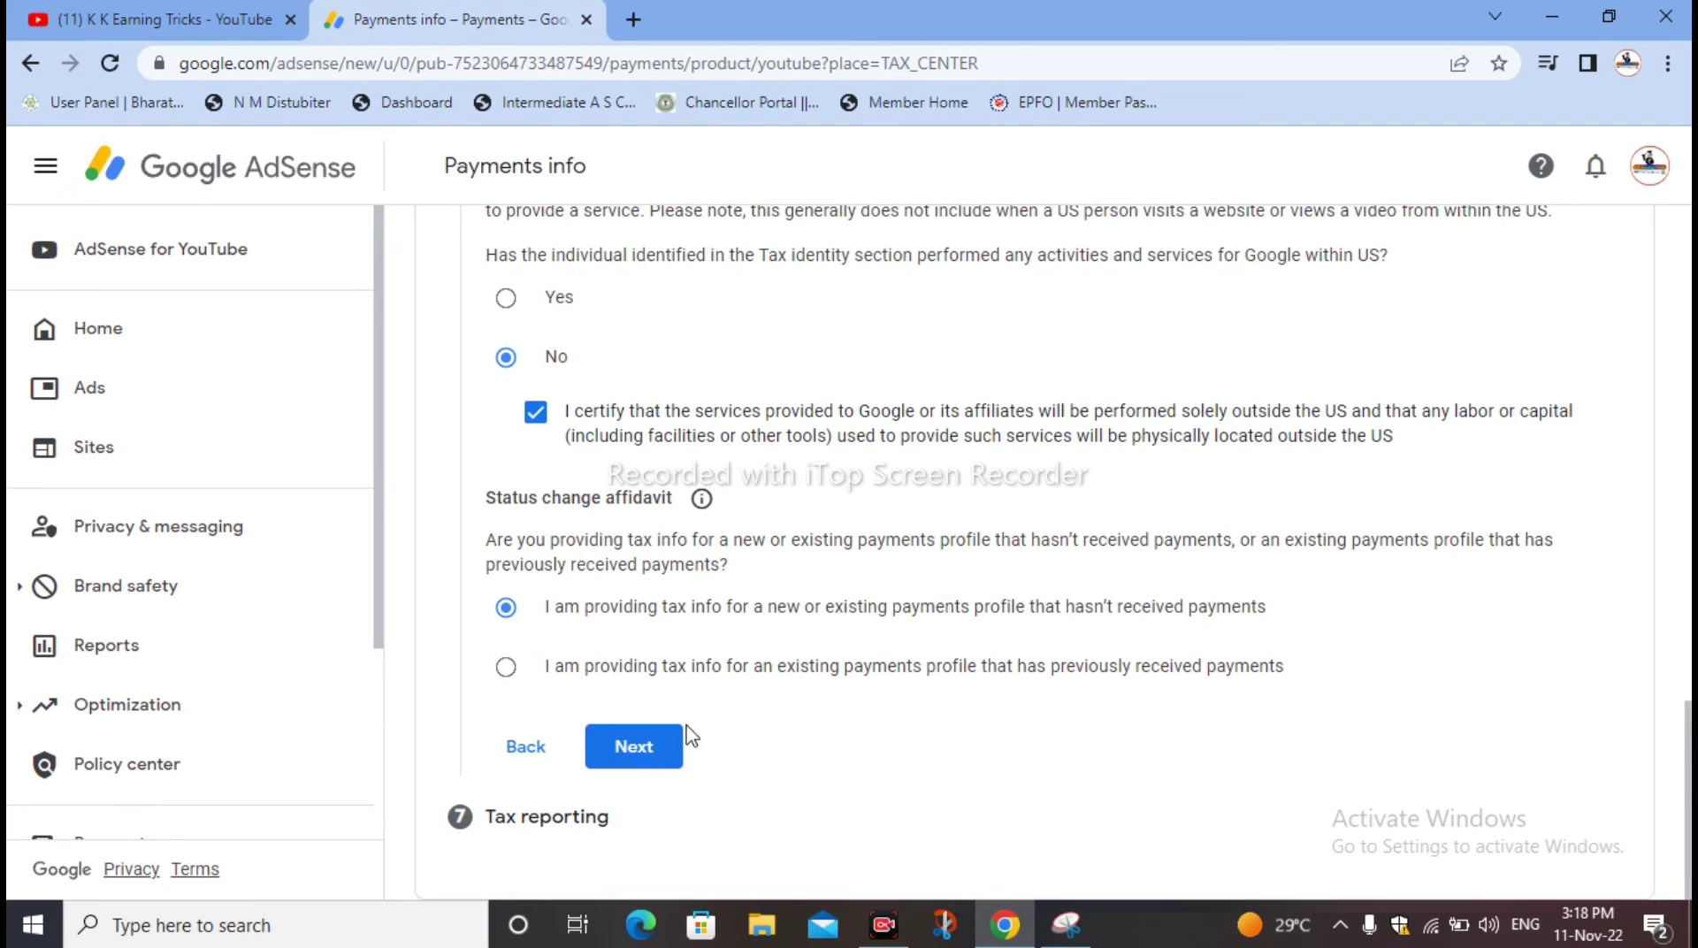
{"action": "left_click", "coordinate": [631, 748]}
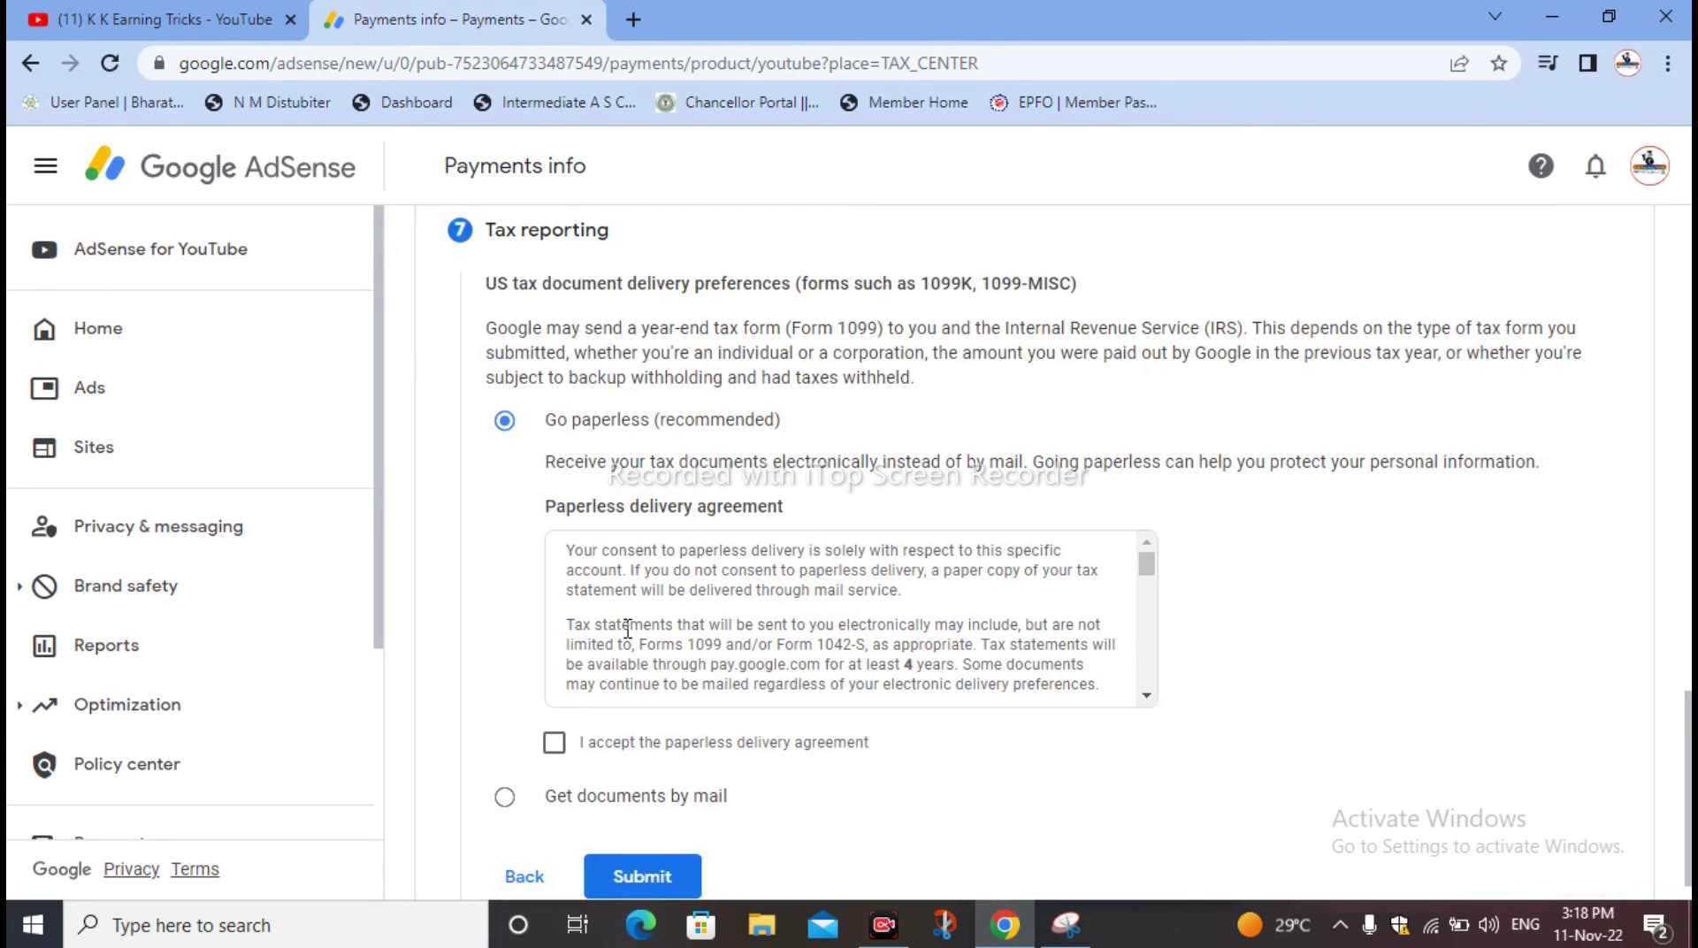
Read through the paperless delivery agreement for US tax documents and accept it, keeping Go paperless as the delivery preference
{"action": "scroll", "coordinate": [638, 621], "scroll_direction": "down", "scroll_amount": 8}
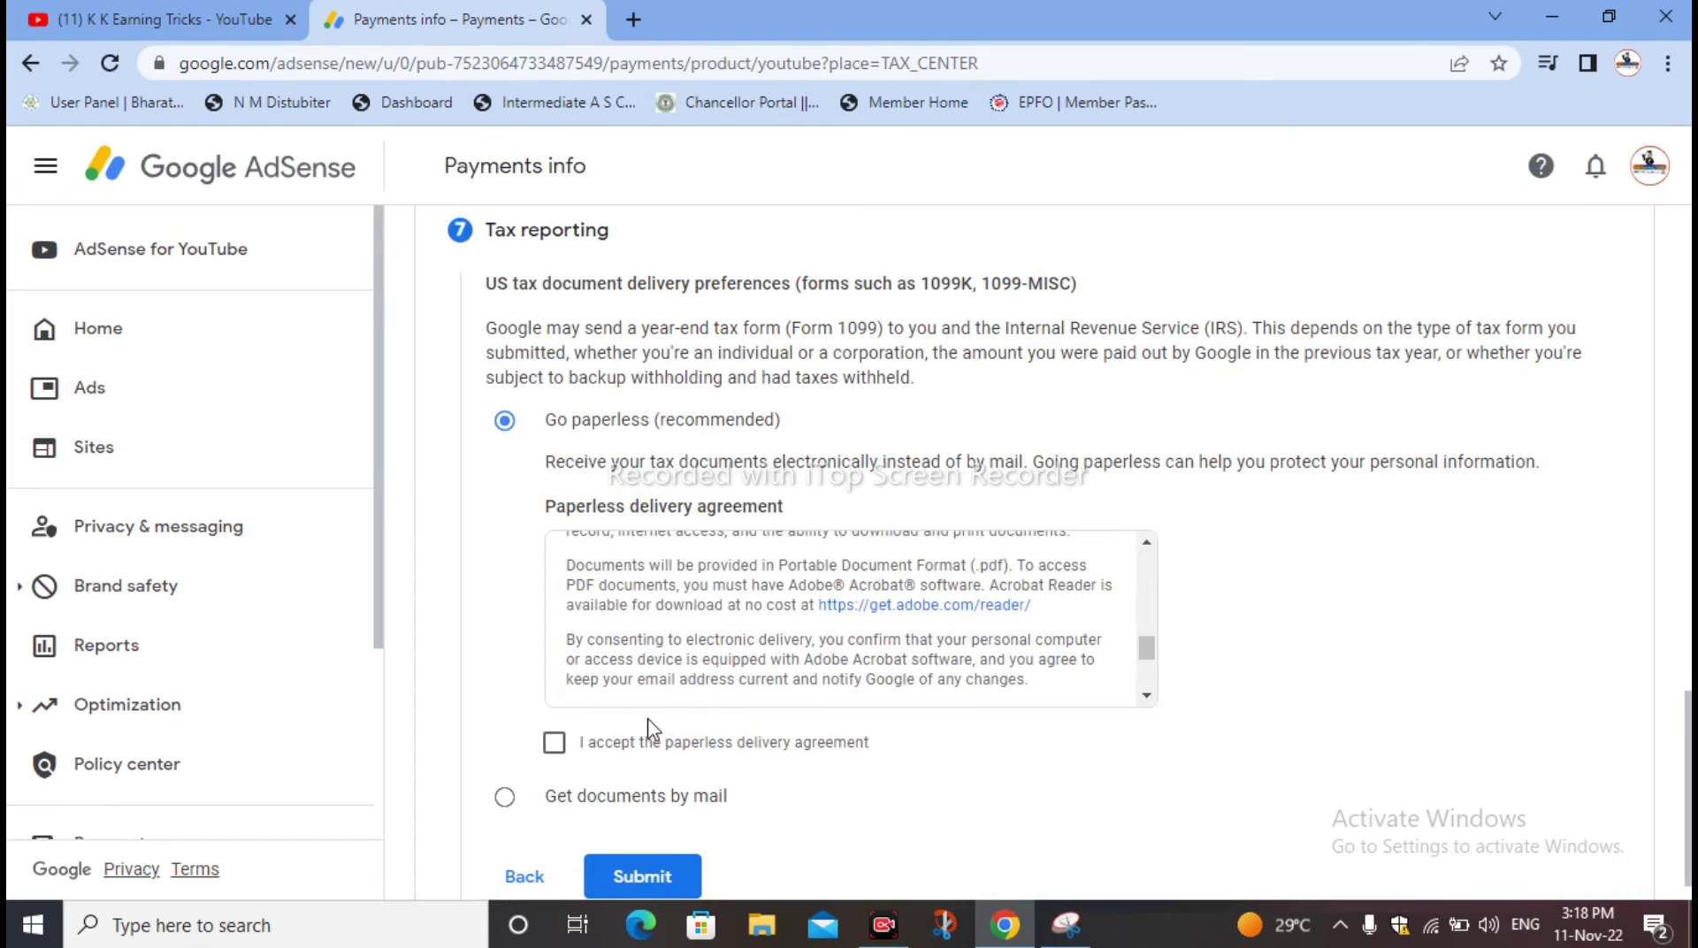
{"action": "scroll", "coordinate": [708, 617], "scroll_direction": "down", "scroll_amount": 2}
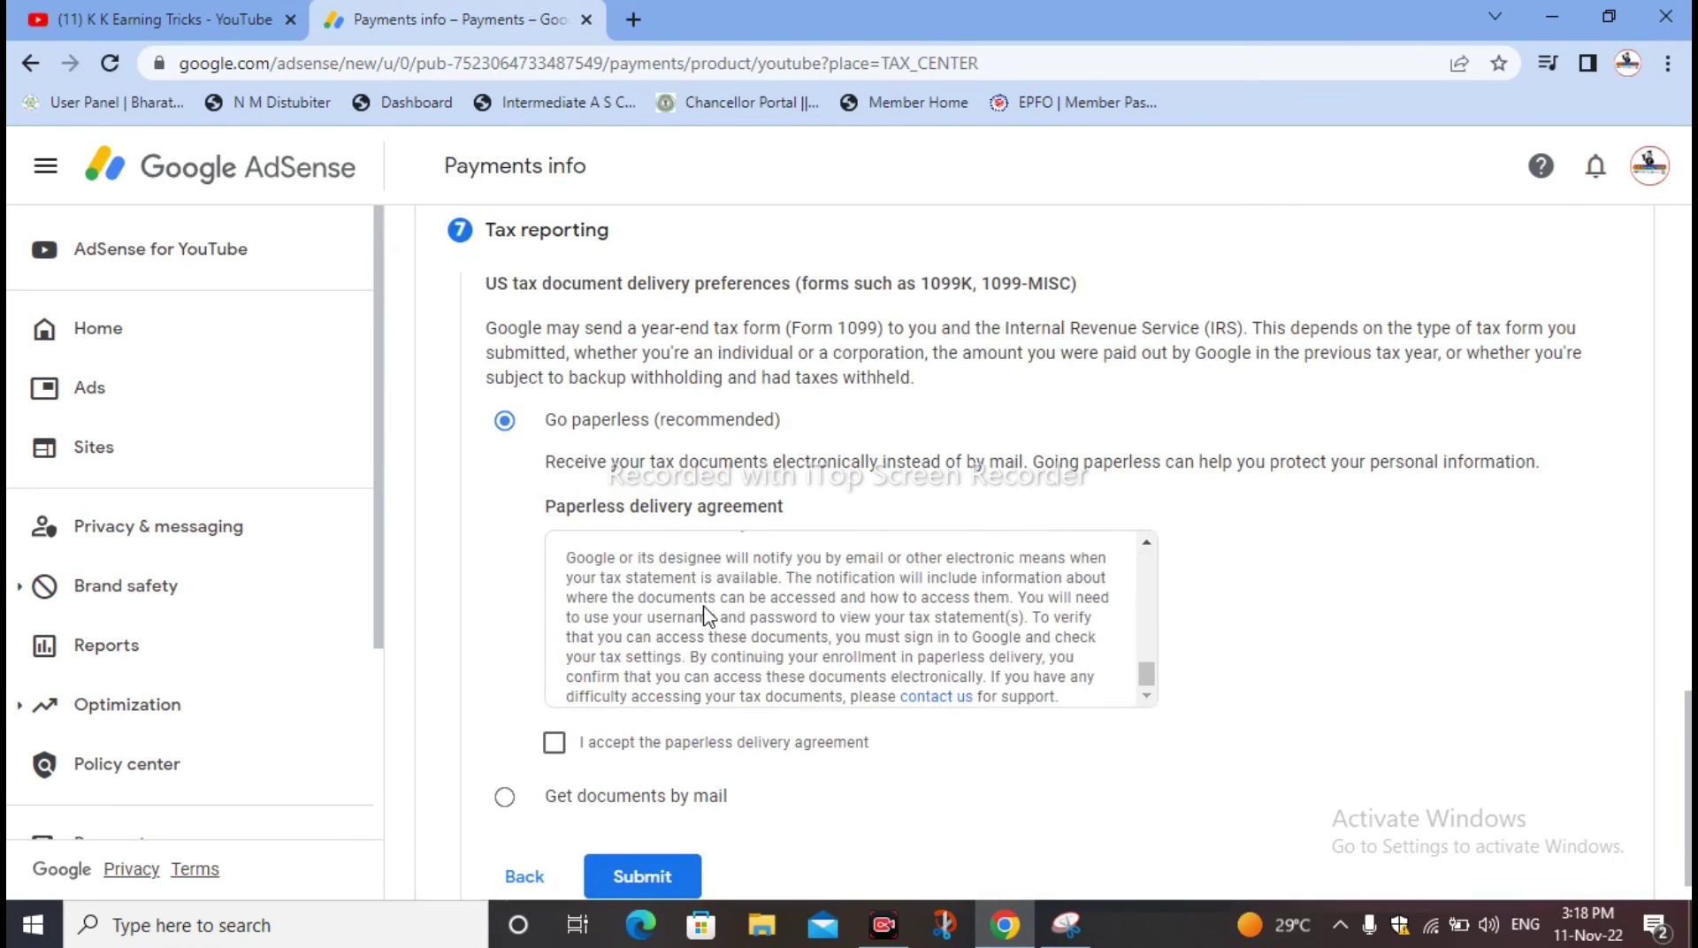
{"action": "scroll", "coordinate": [676, 580], "scroll_direction": "up", "scroll_amount": 2}
{"action": "scroll", "coordinate": [676, 580], "scroll_direction": "down", "scroll_amount": 2}
{"action": "left_click", "coordinate": [555, 743]}
{"action": "scroll", "coordinate": [557, 752], "scroll_direction": "down", "scroll_amount": 1}
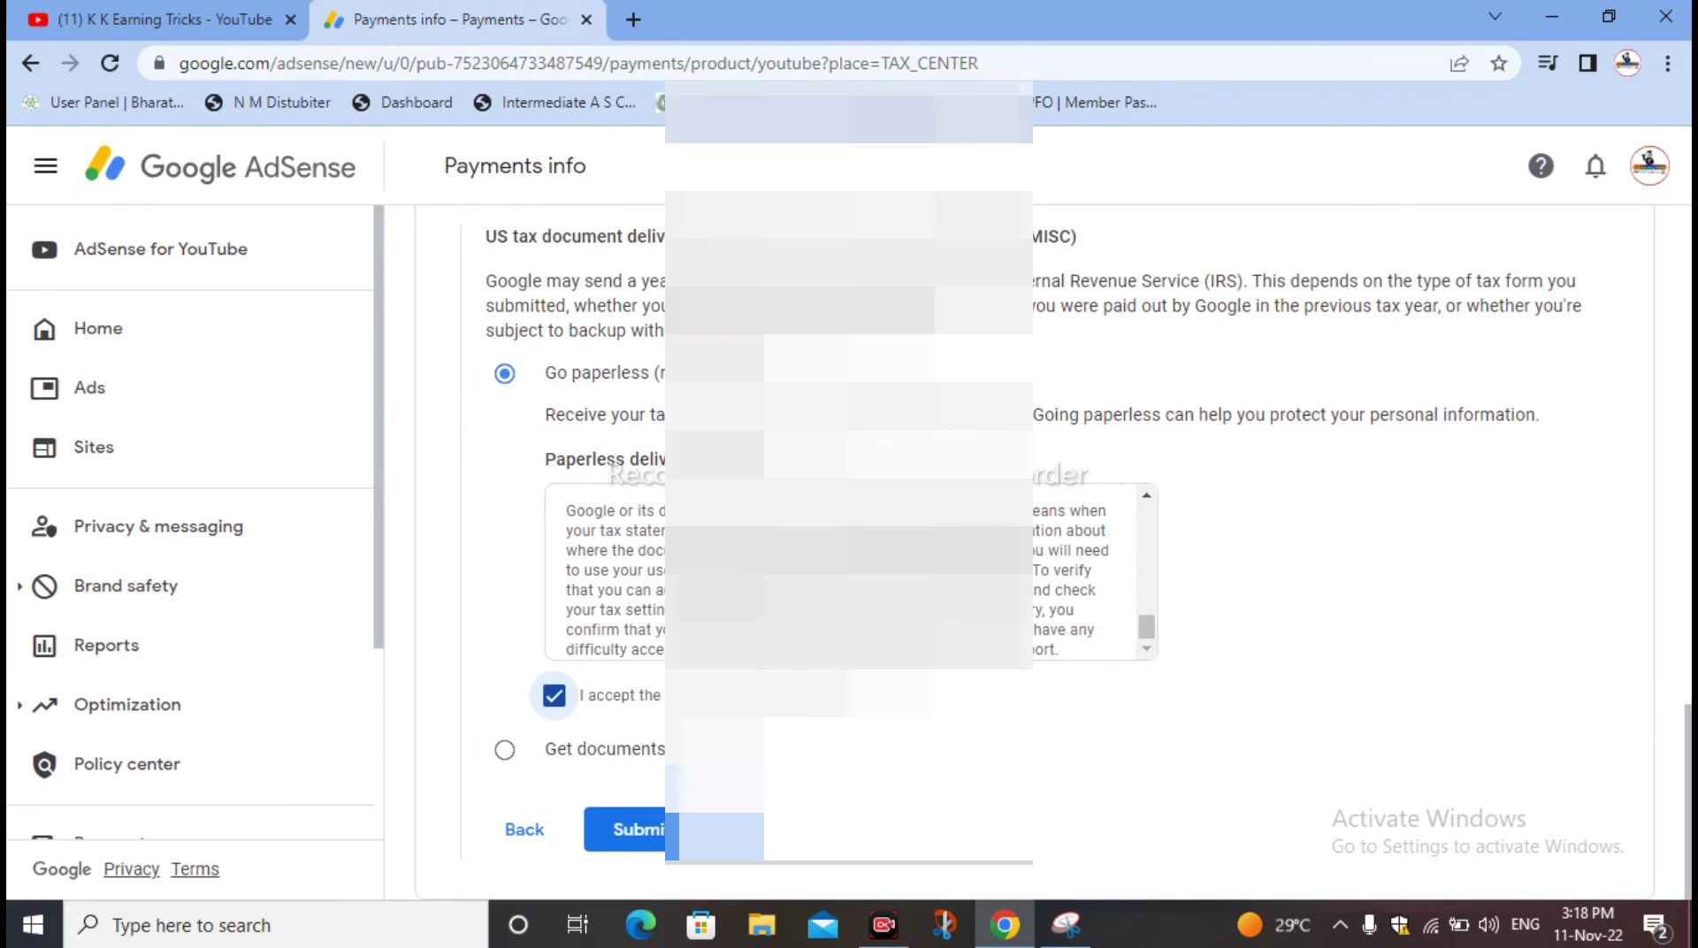
Review the completed sections of the W-8BEN tax form from Tax identity to Tax reporting, and submit the form
{"action": "scroll", "coordinate": [1225, 466], "scroll_direction": "up", "scroll_amount": 15}
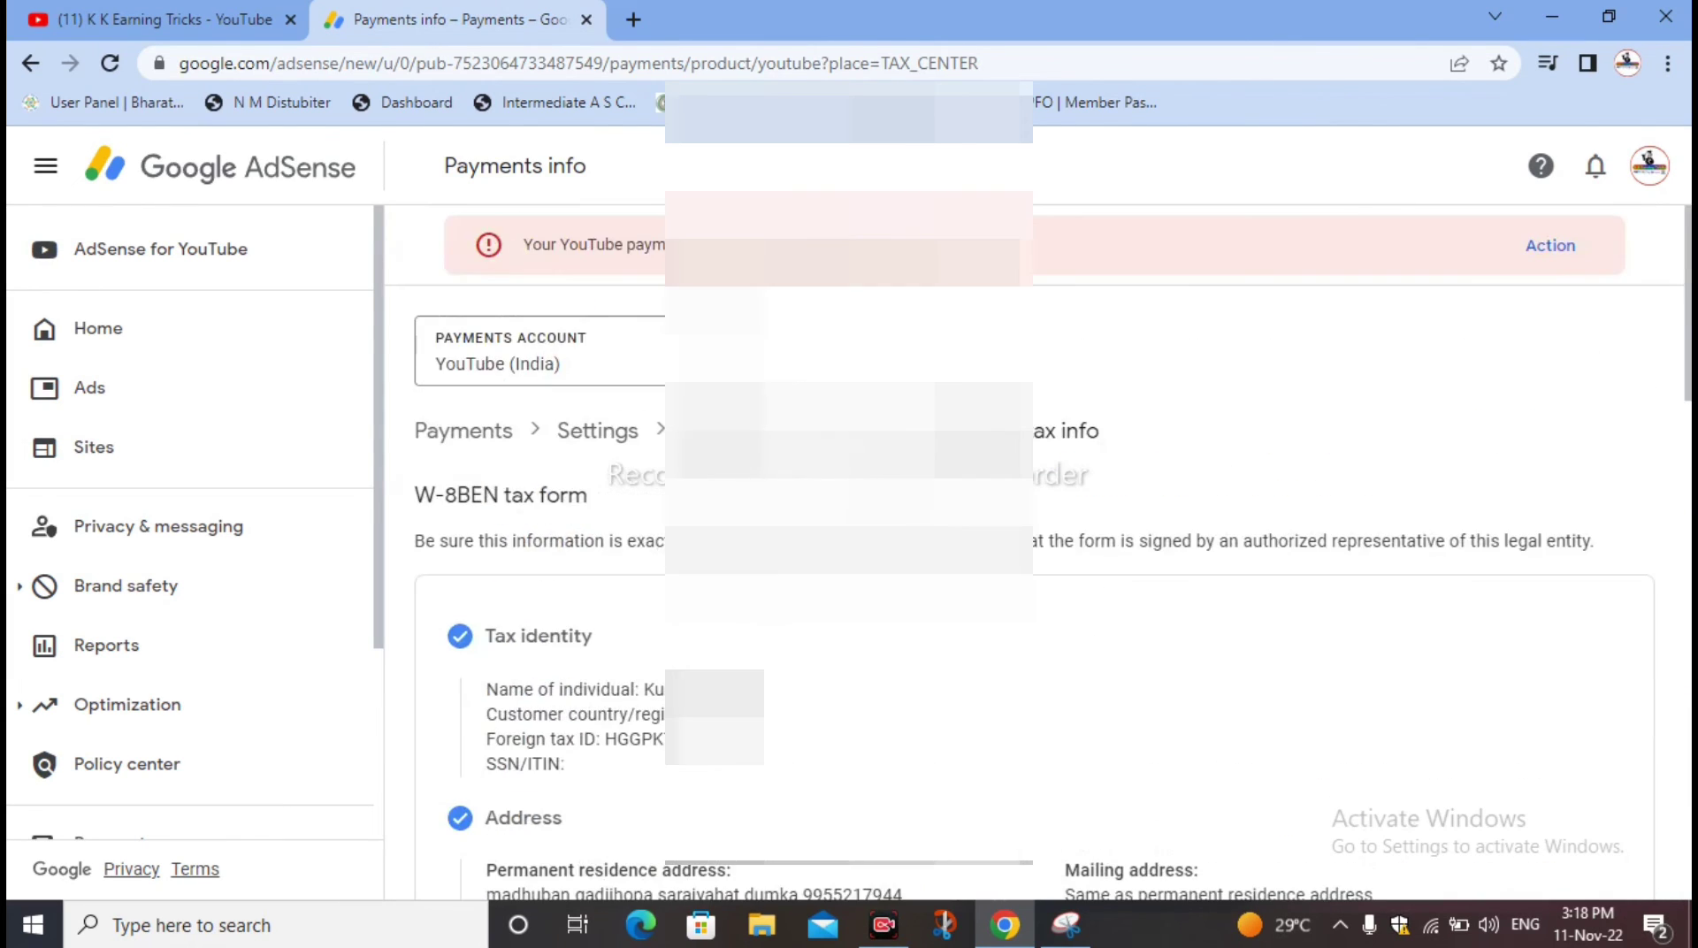
{"action": "scroll", "coordinate": [1224, 466], "scroll_direction": "down", "scroll_amount": 15}
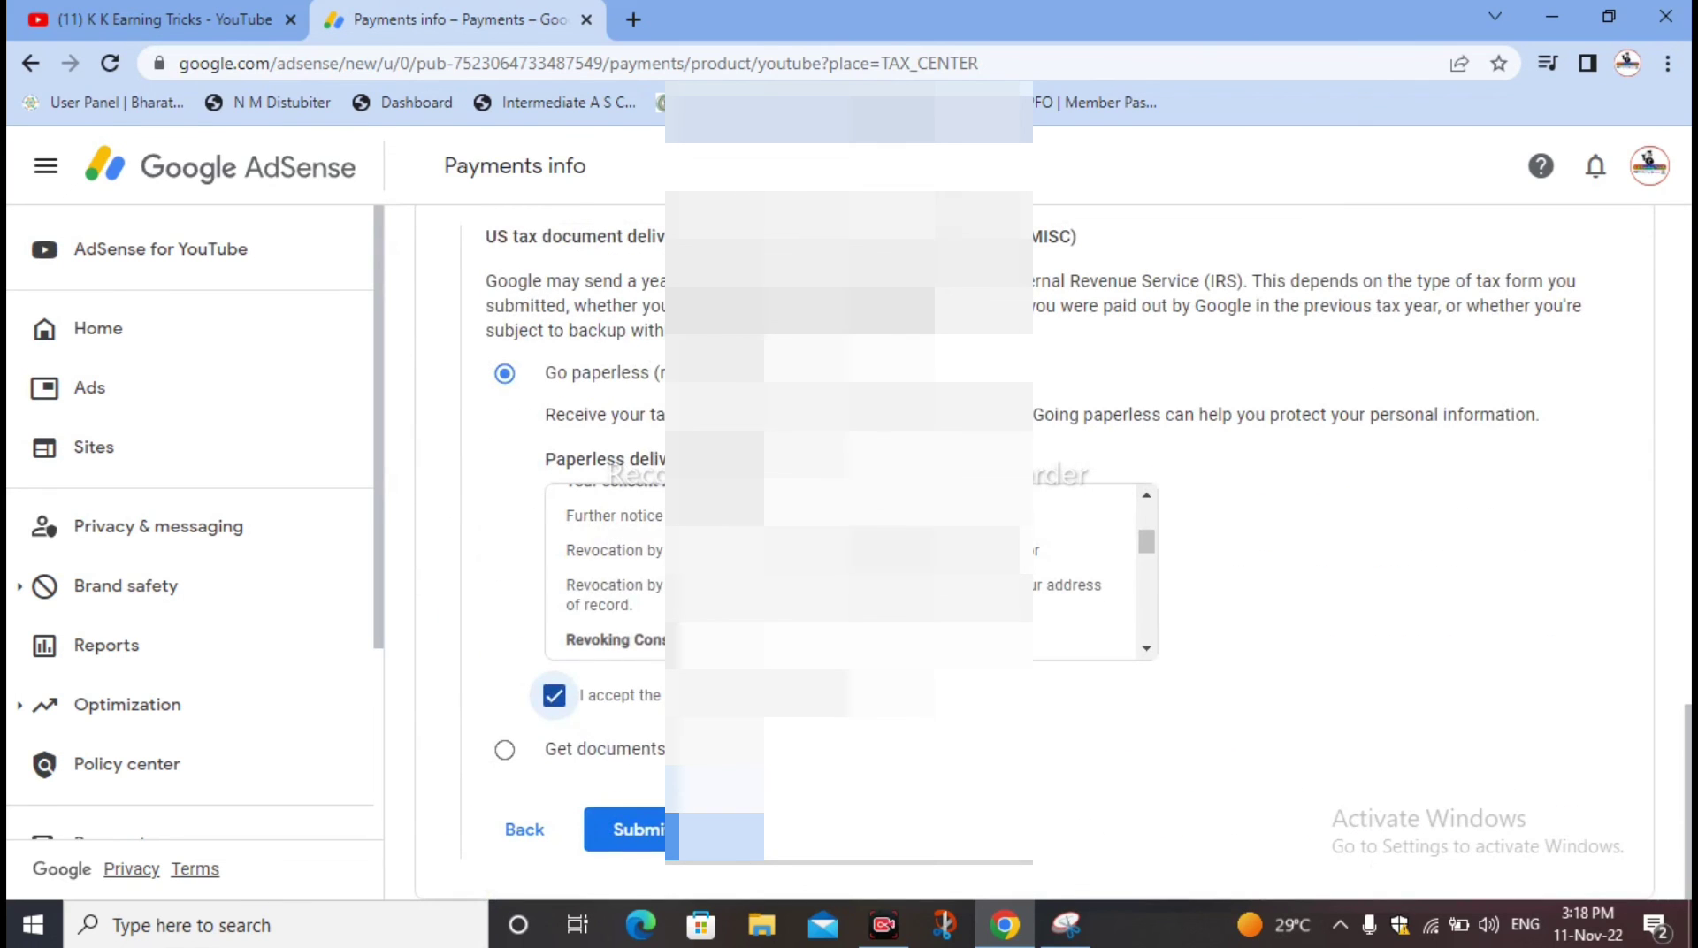
{"action": "scroll", "coordinate": [1225, 466], "scroll_direction": "up", "scroll_amount": 10}
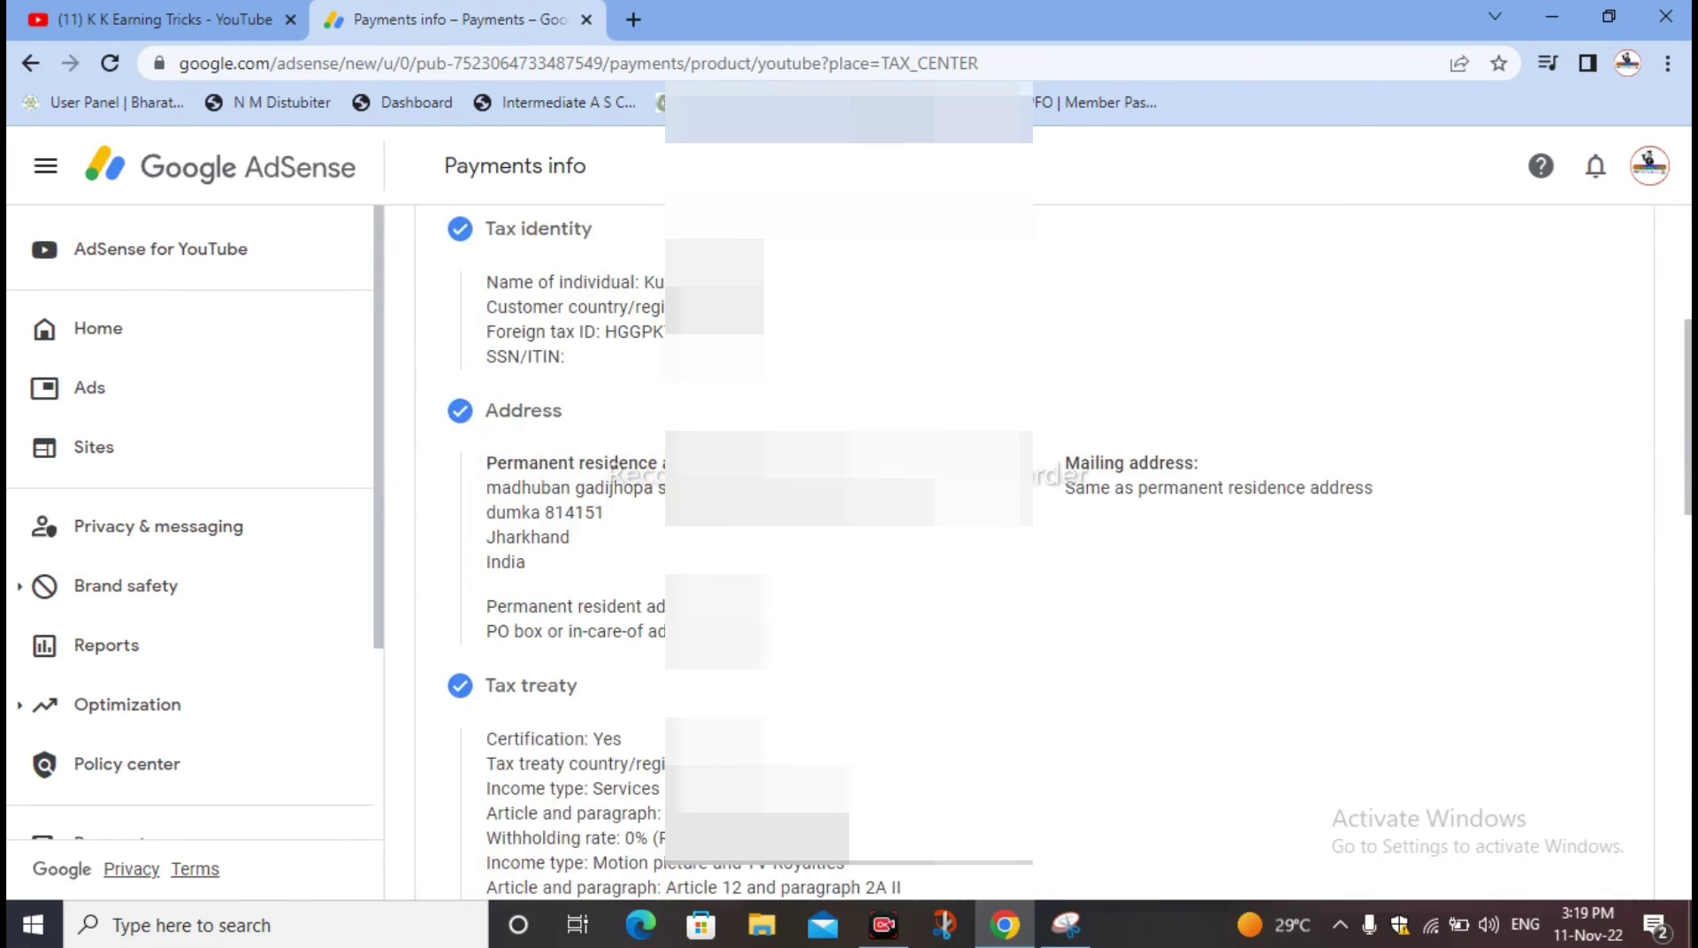
{"action": "scroll", "coordinate": [1225, 466], "scroll_direction": "down", "scroll_amount": 4}
{"action": "scroll", "coordinate": [1224, 466], "scroll_direction": "down", "scroll_amount": 8}
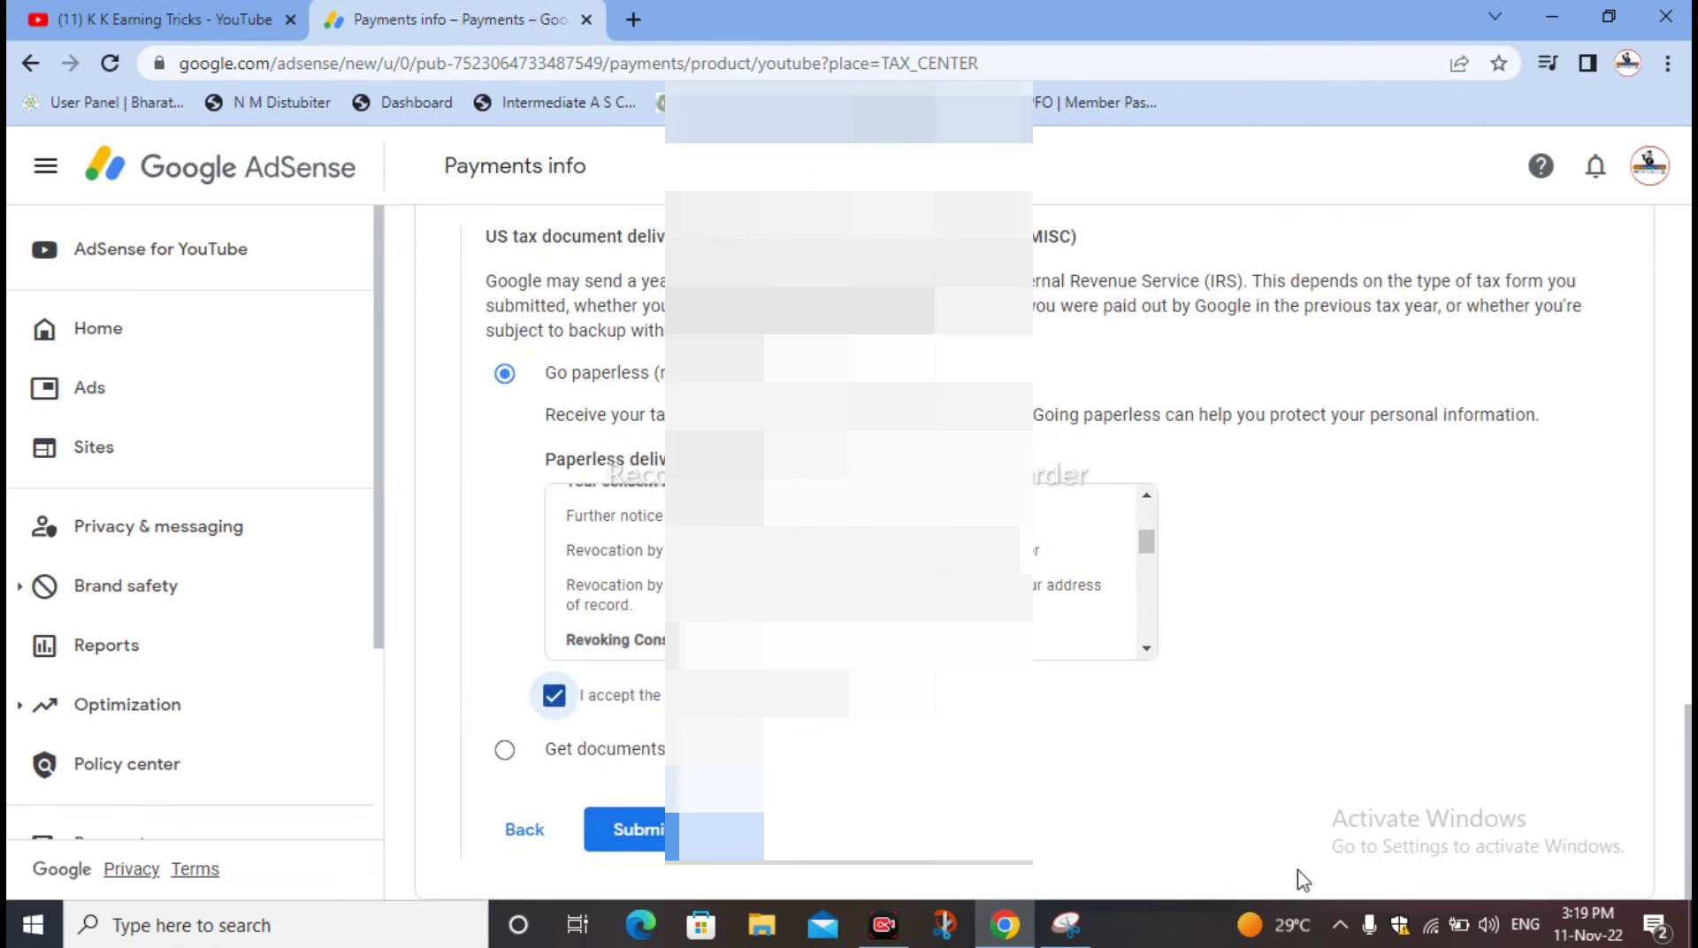
{"action": "left_click", "coordinate": [651, 840]}
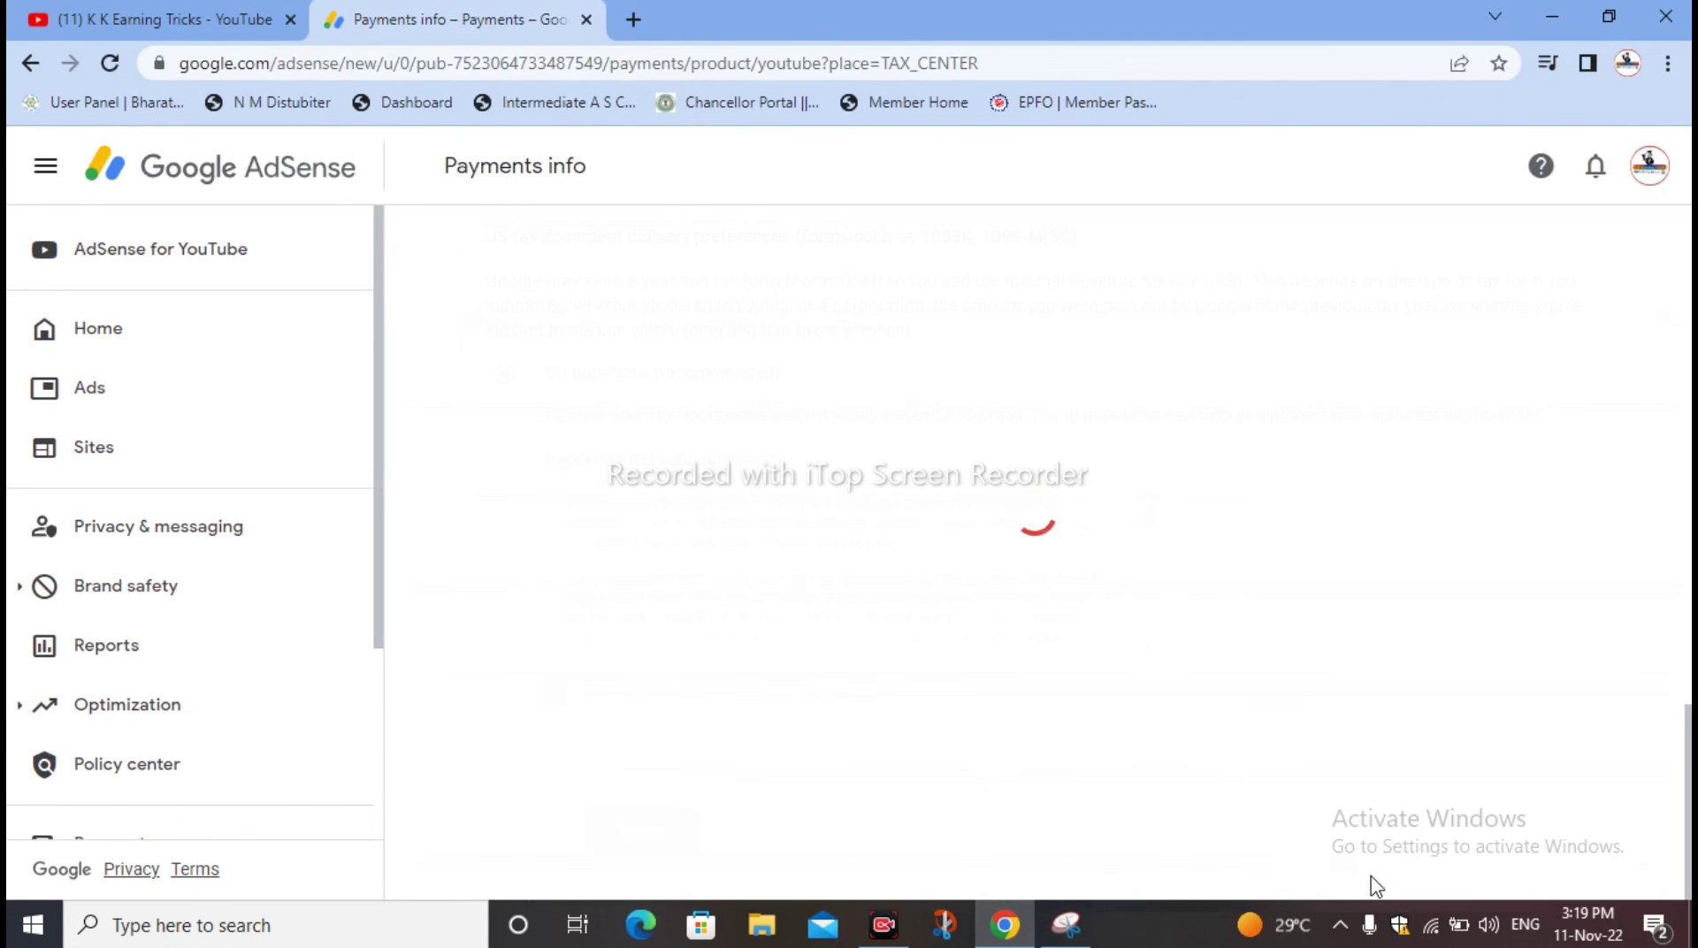
Examine the submitted United States tax info, including the form status, claimed treaty rates, addresses and tax reporting details
{"action": "scroll", "coordinate": [1035, 548], "scroll_direction": "down", "scroll_amount": 4}
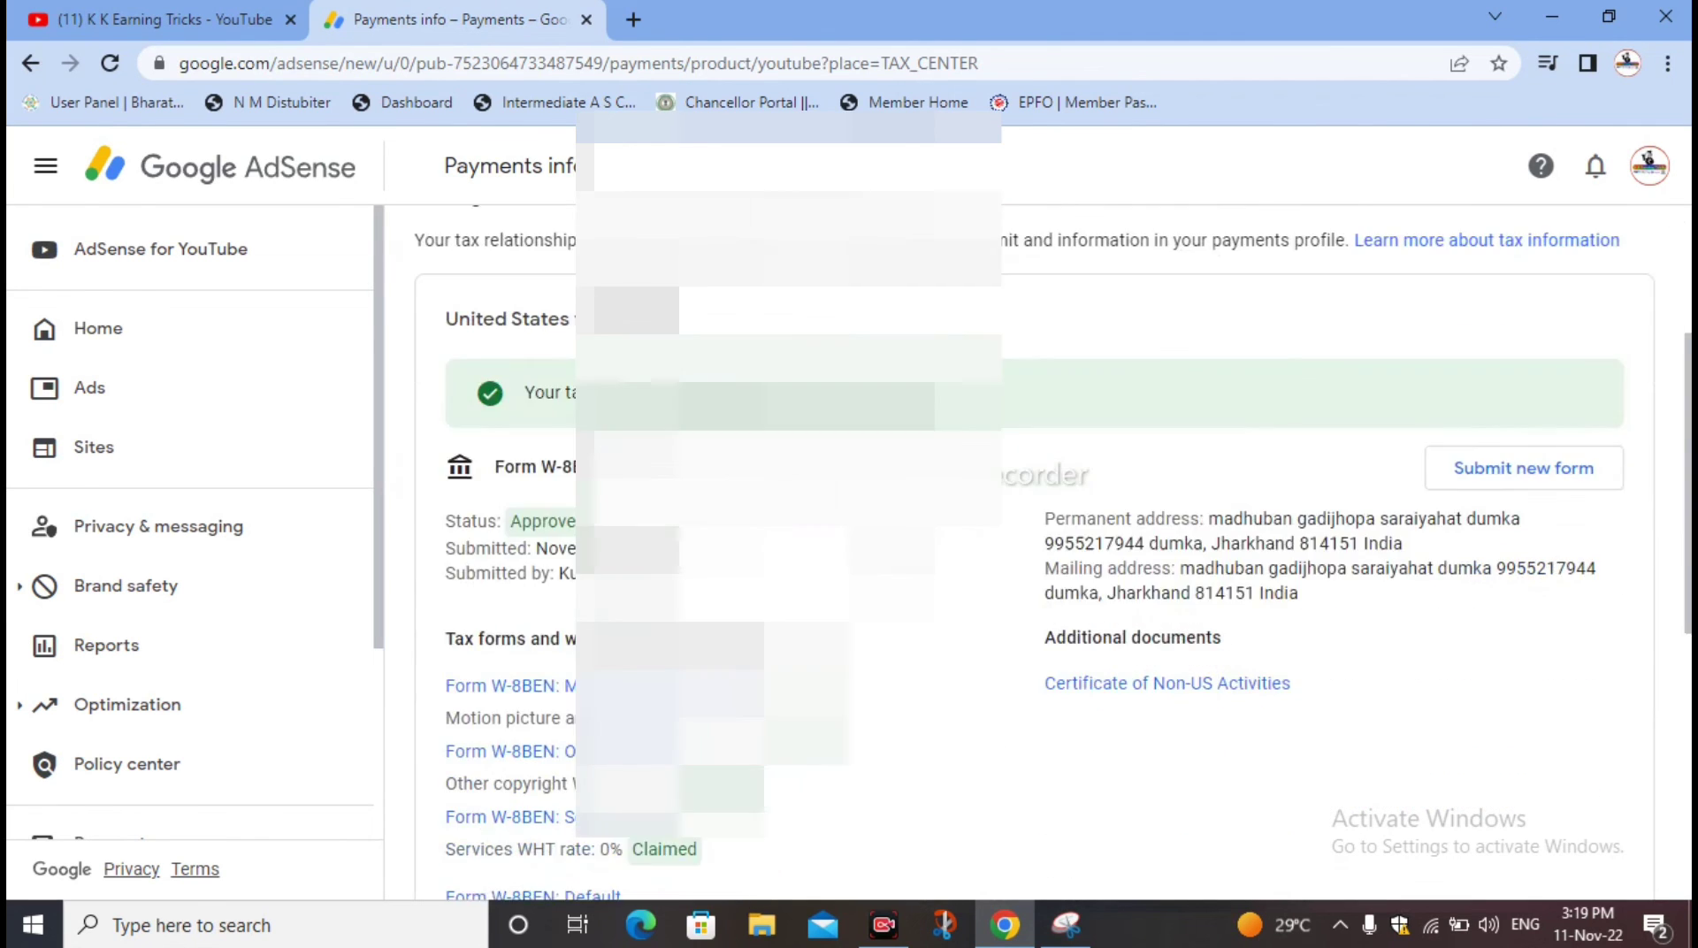
{"action": "scroll", "coordinate": [1034, 548], "scroll_direction": "down", "scroll_amount": 4}
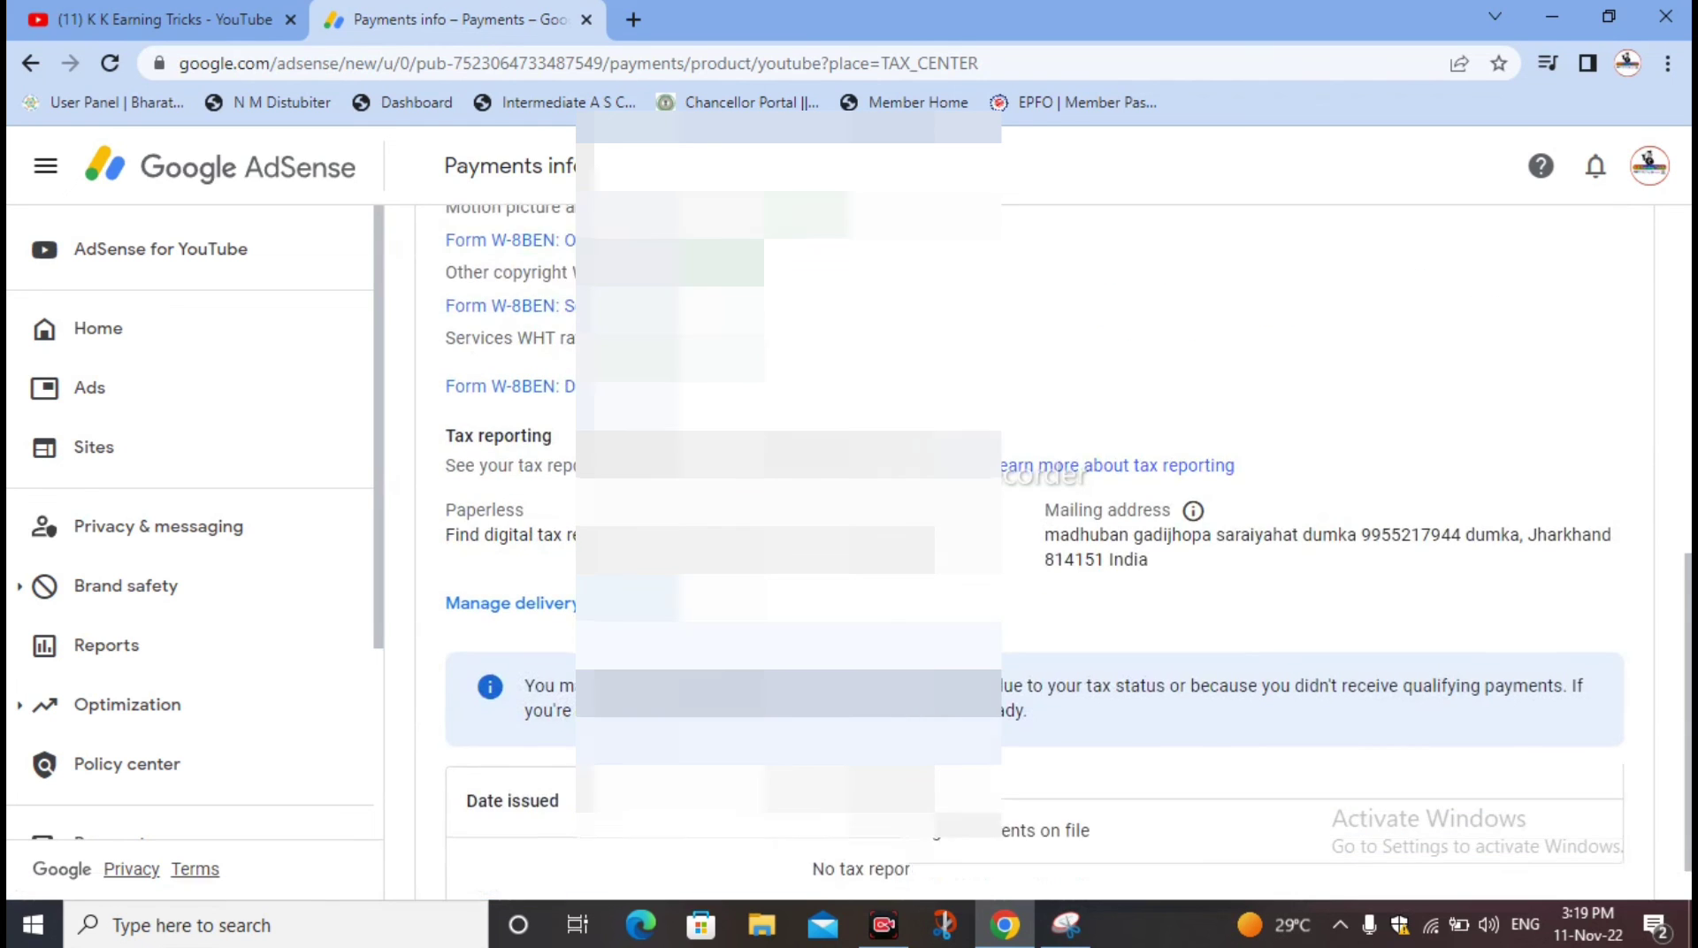
{"action": "scroll", "coordinate": [1035, 548], "scroll_direction": "up", "scroll_amount": 10}
{"action": "scroll", "coordinate": [1035, 549], "scroll_direction": "down", "scroll_amount": 8}
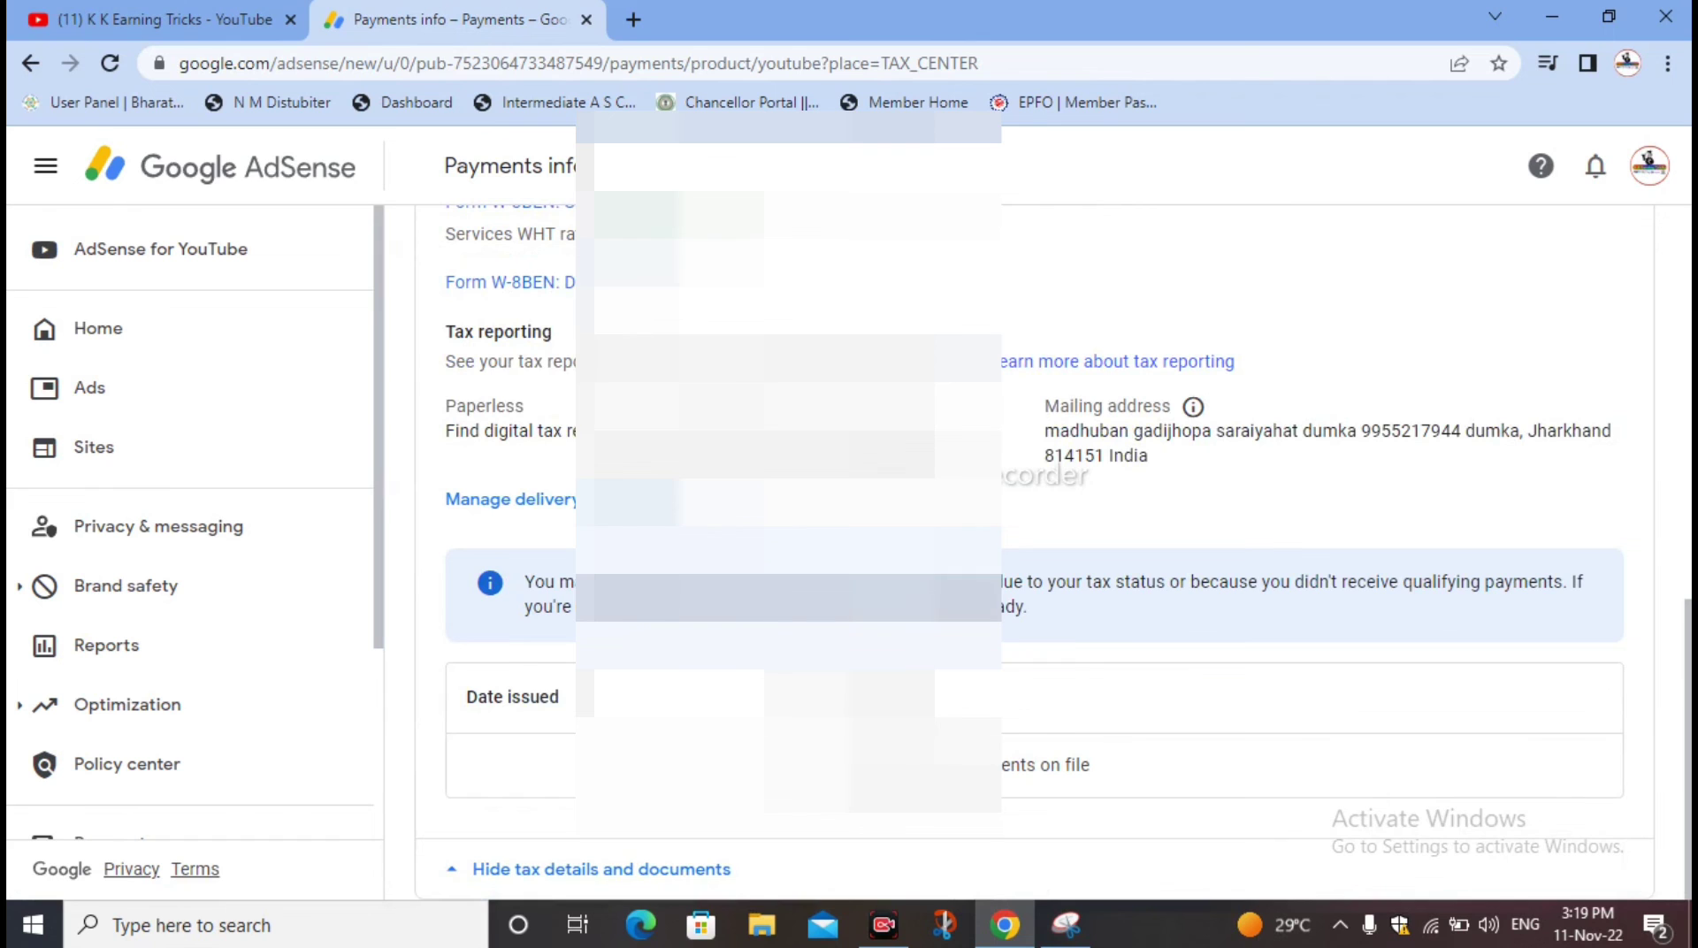
{"action": "scroll", "coordinate": [1034, 548], "scroll_direction": "up", "scroll_amount": 8}
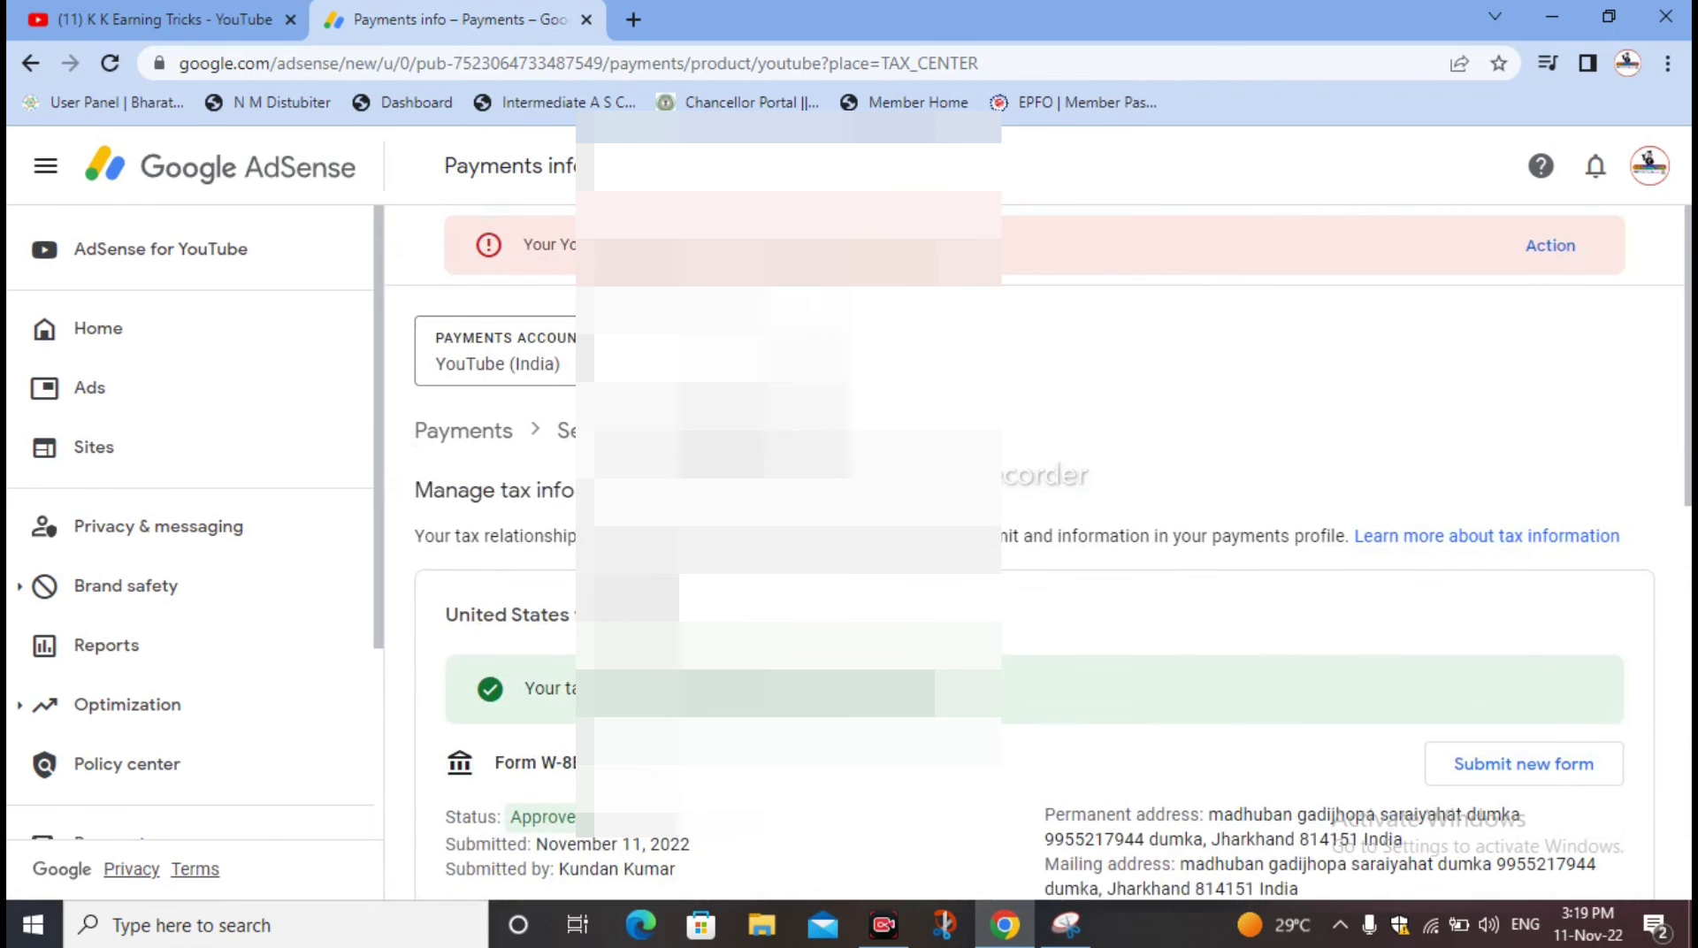
{"action": "scroll", "coordinate": [431, 580], "scroll_direction": "down", "scroll_amount": 8}
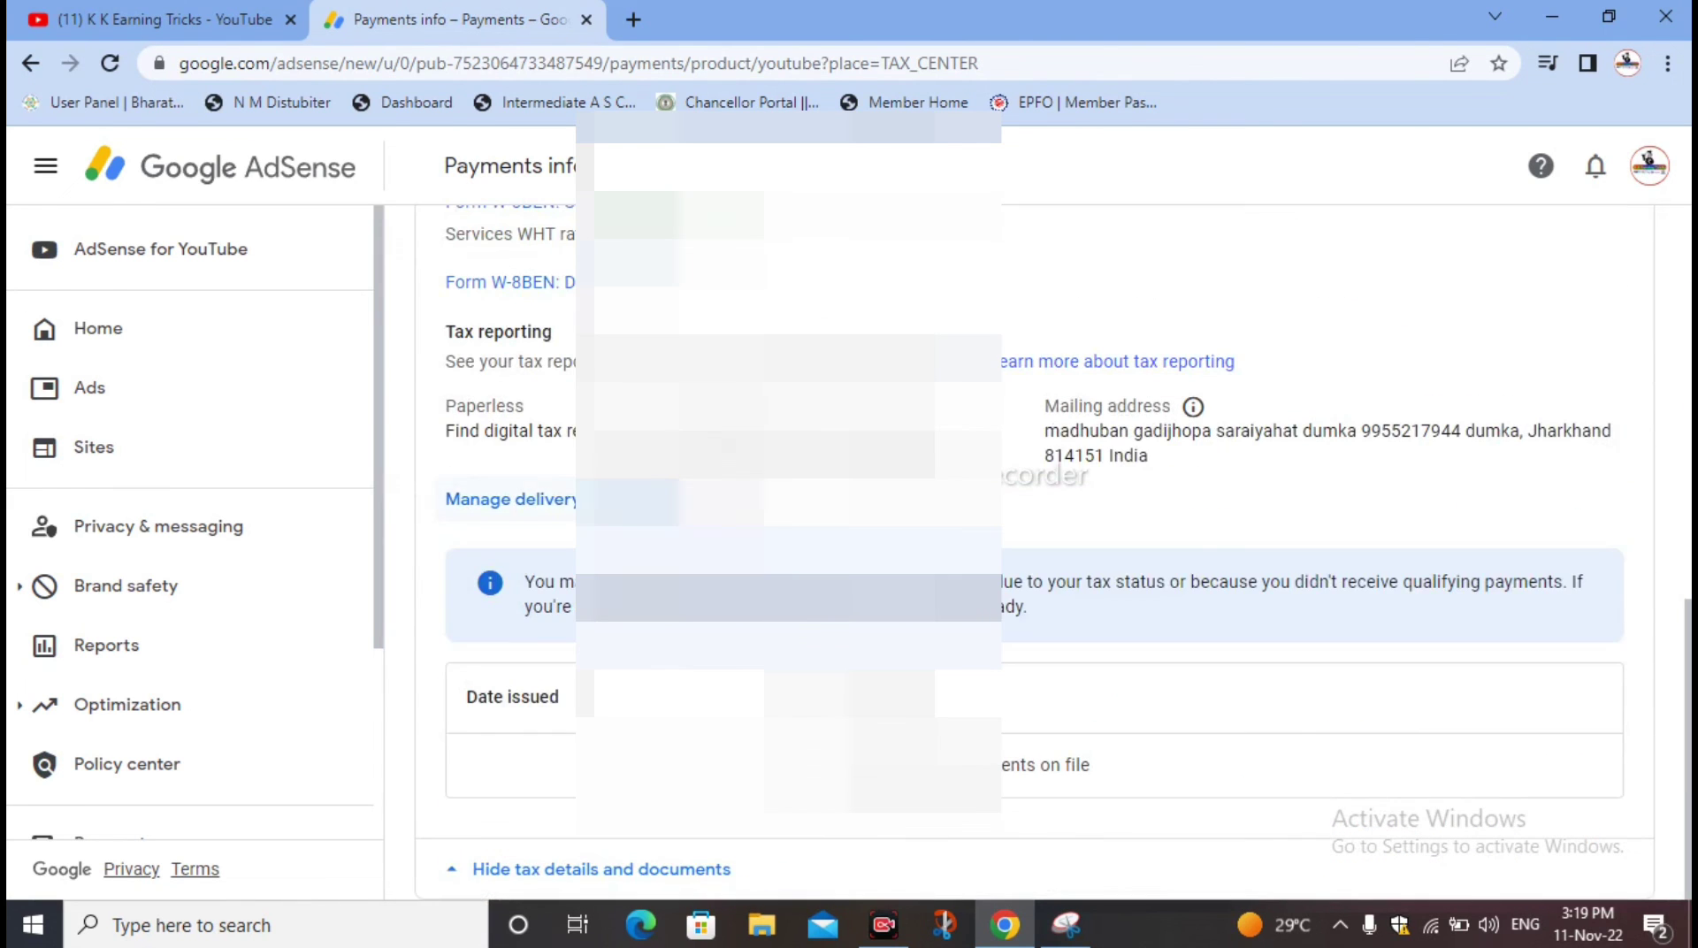
{"action": "scroll", "coordinate": [431, 580], "scroll_direction": "up", "scroll_amount": 4}
{"action": "scroll", "coordinate": [1179, 398], "scroll_direction": "up", "scroll_amount": 3}
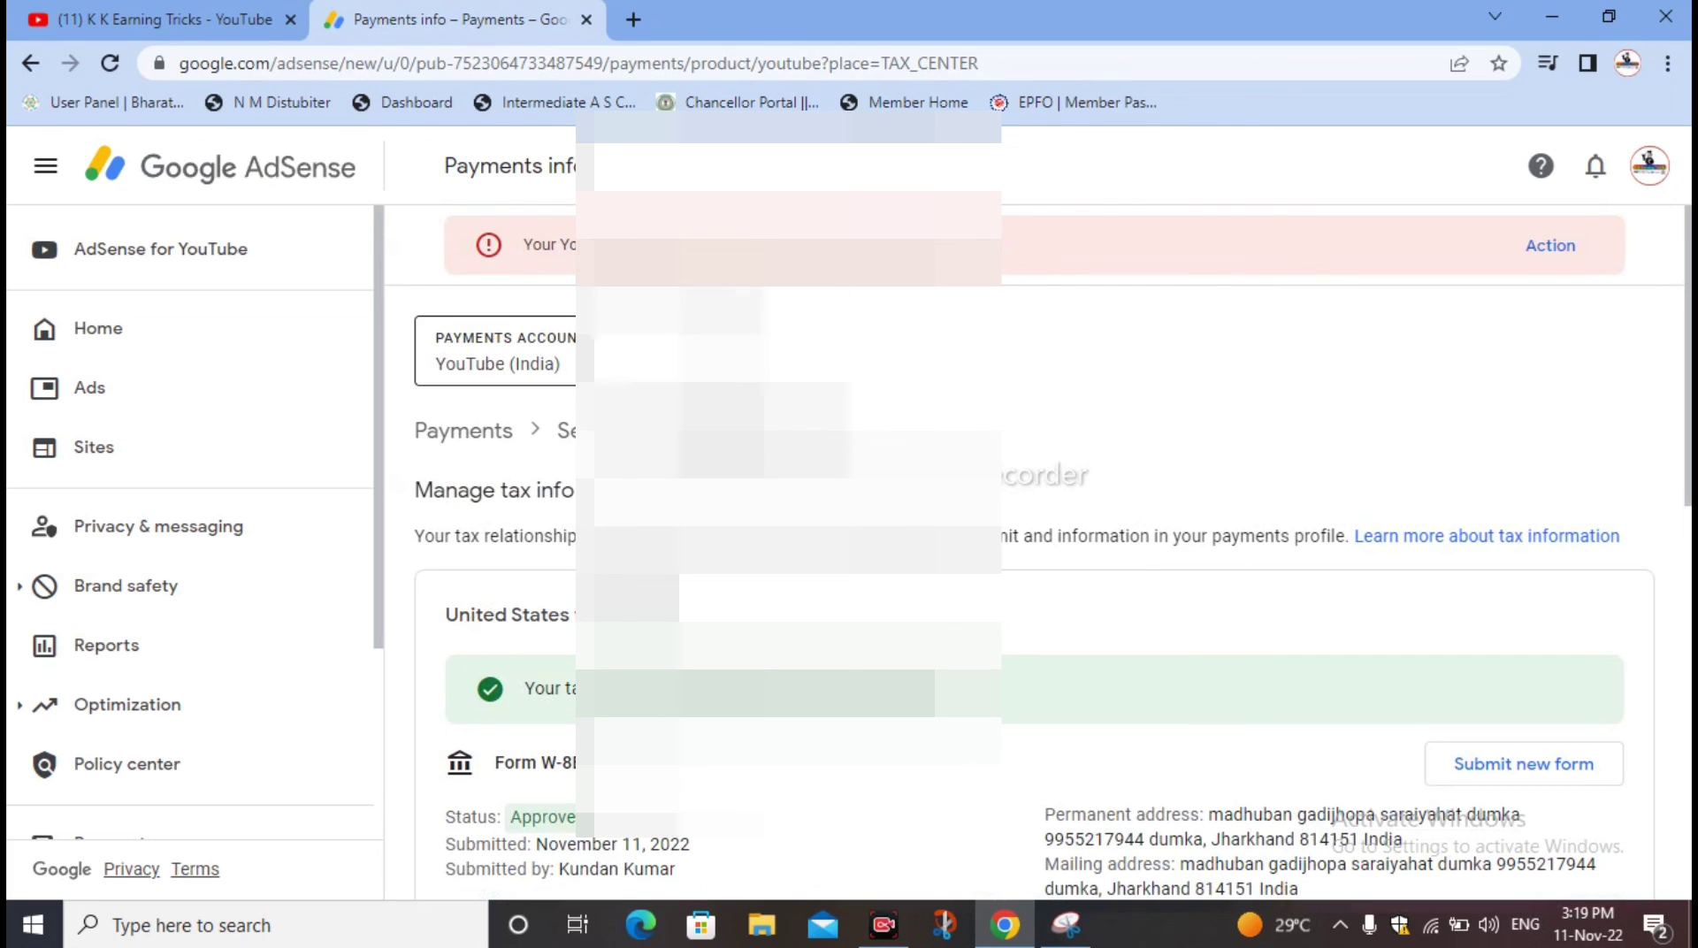
{"action": "scroll", "coordinate": [1332, 828], "scroll_direction": "down", "scroll_amount": 2}
{"action": "scroll", "coordinate": [1179, 312], "scroll_direction": "down", "scroll_amount": 5}
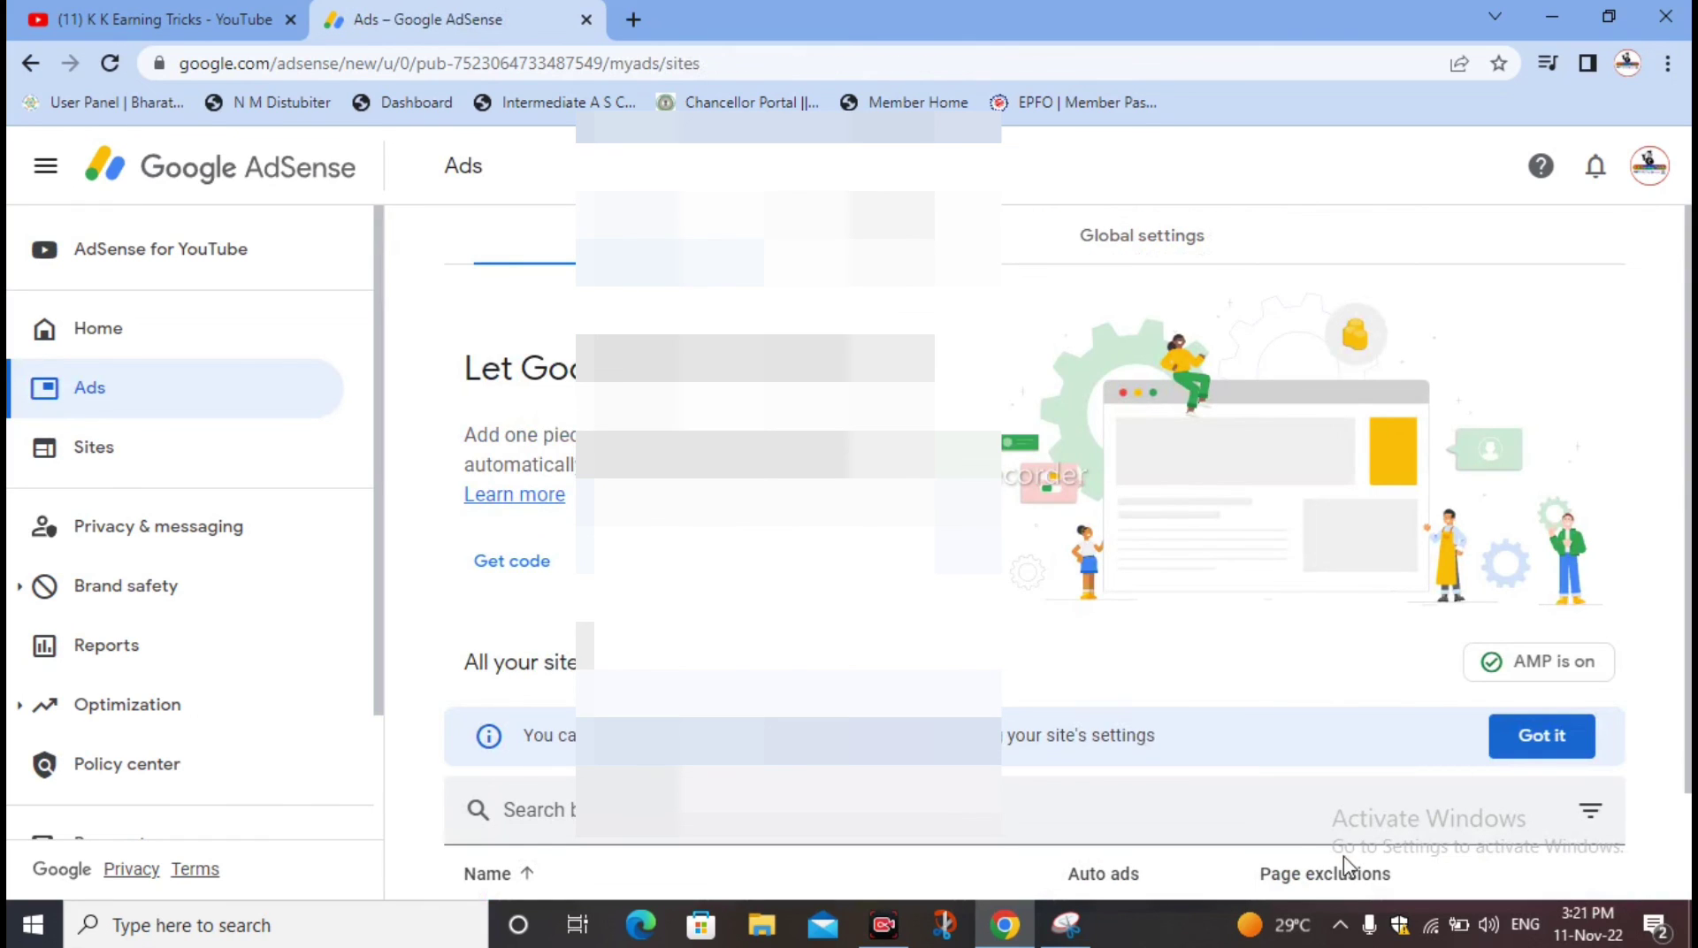
Check the AdSense notifications and follow the action of the YouTube payments on-hold alert to the payments page
{"action": "left_click", "coordinate": [1595, 174]}
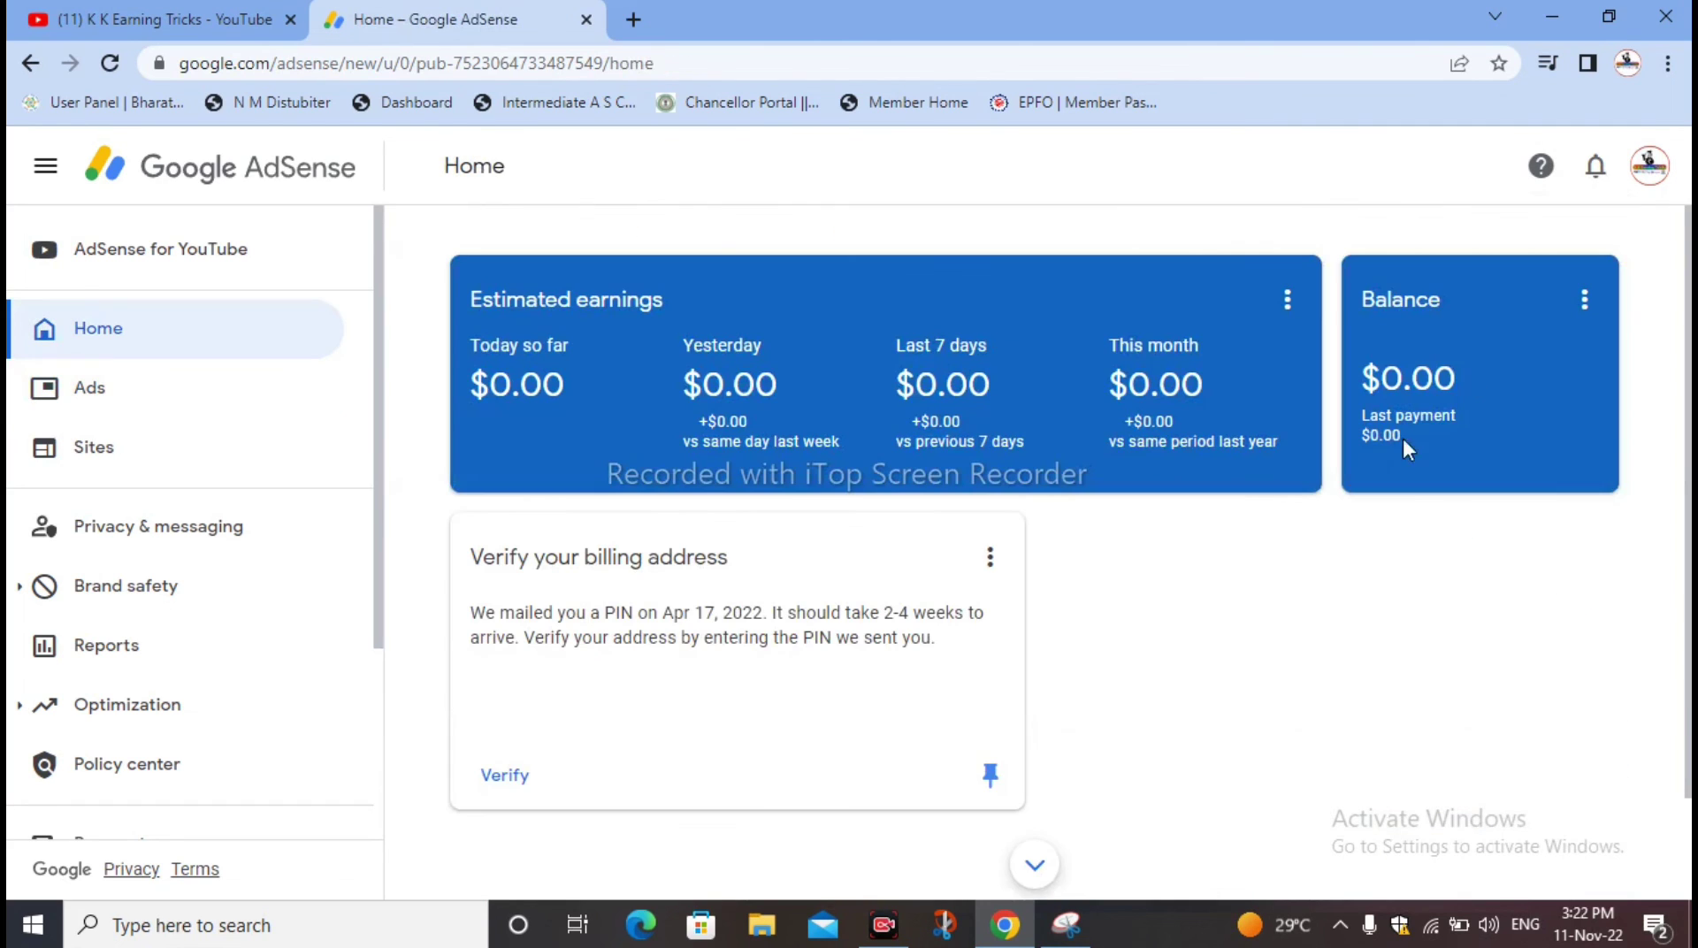
{"action": "left_click", "coordinate": [1595, 167]}
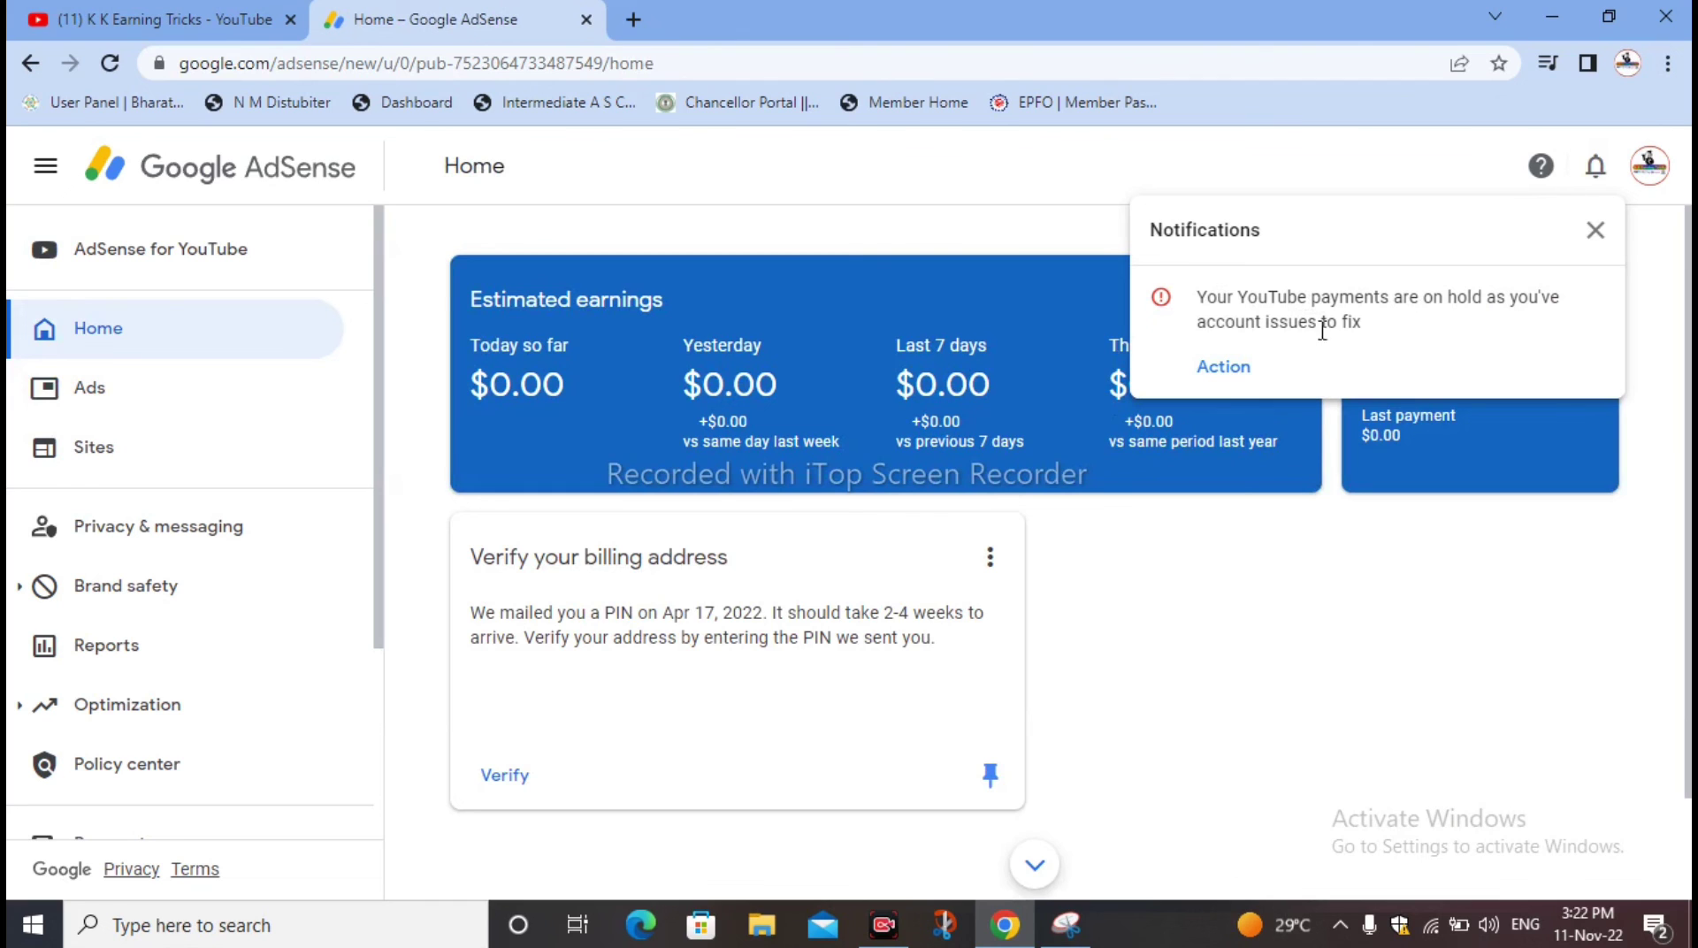
{"action": "left_click", "coordinate": [1224, 366]}
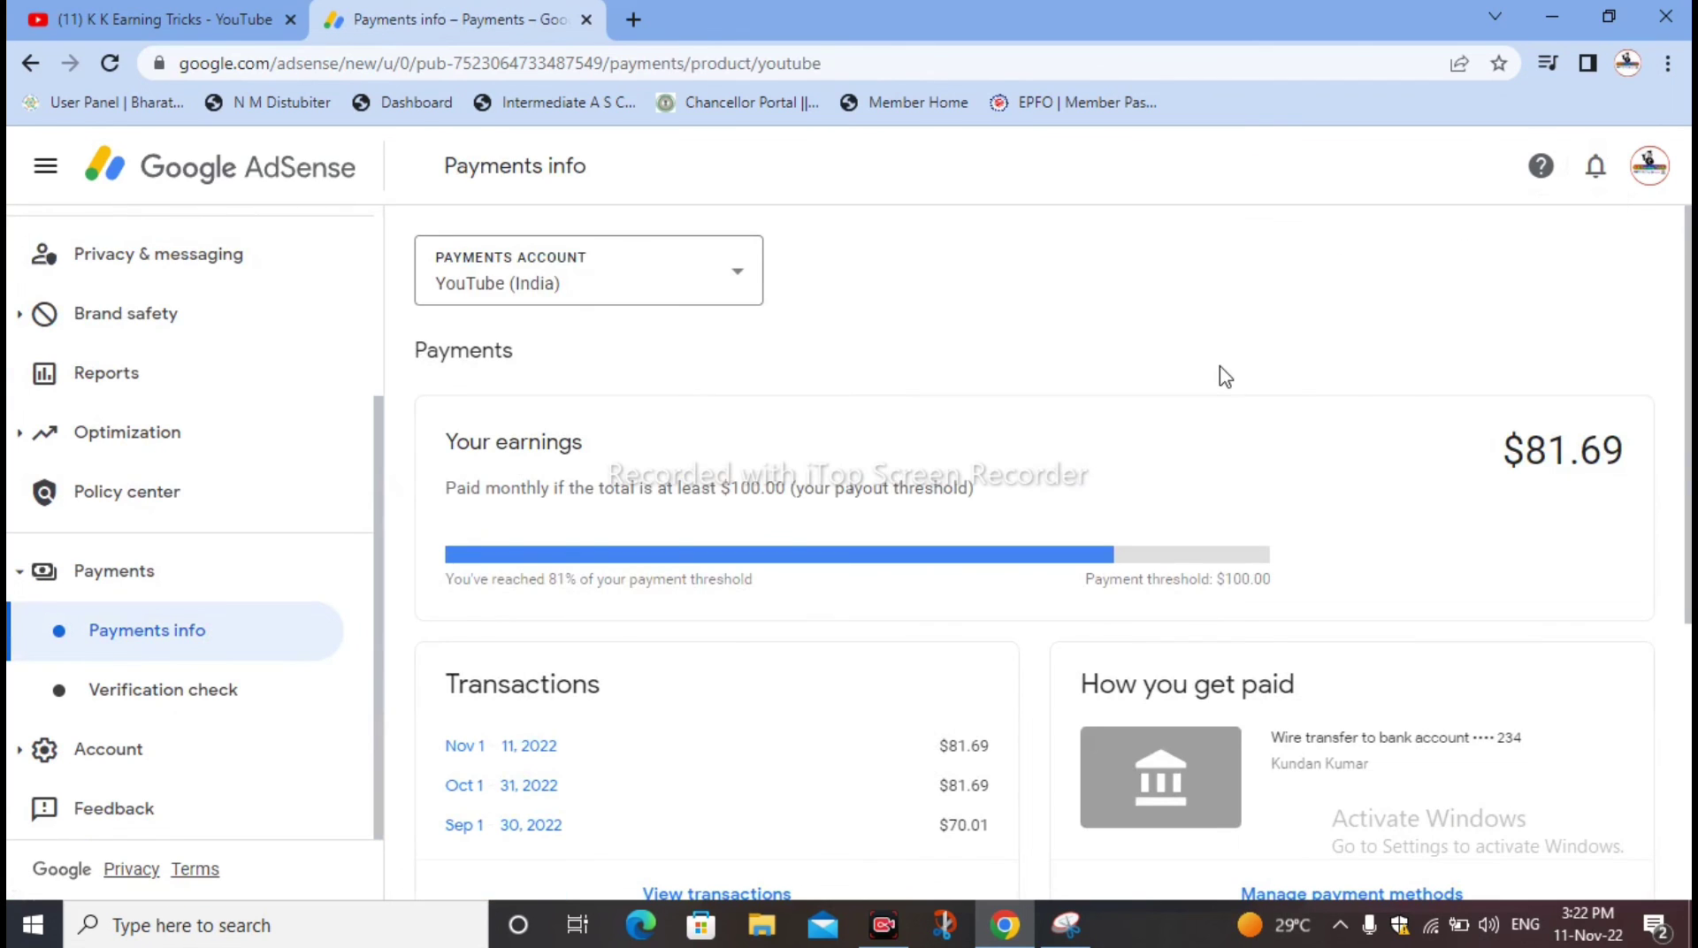
Examine the earnings, transactions and payment method of the YouTube (India) payments account, and switch to the K K Earning Tricks channel on YouTube
{"action": "scroll", "coordinate": [1205, 444], "scroll_direction": "down", "scroll_amount": 5}
{"action": "scroll", "coordinate": [1129, 466], "scroll_direction": "up", "scroll_amount": 5}
{"action": "scroll", "coordinate": [950, 559], "scroll_direction": "down", "scroll_amount": 3}
{"action": "scroll", "coordinate": [942, 553], "scroll_direction": "up", "scroll_amount": 3}
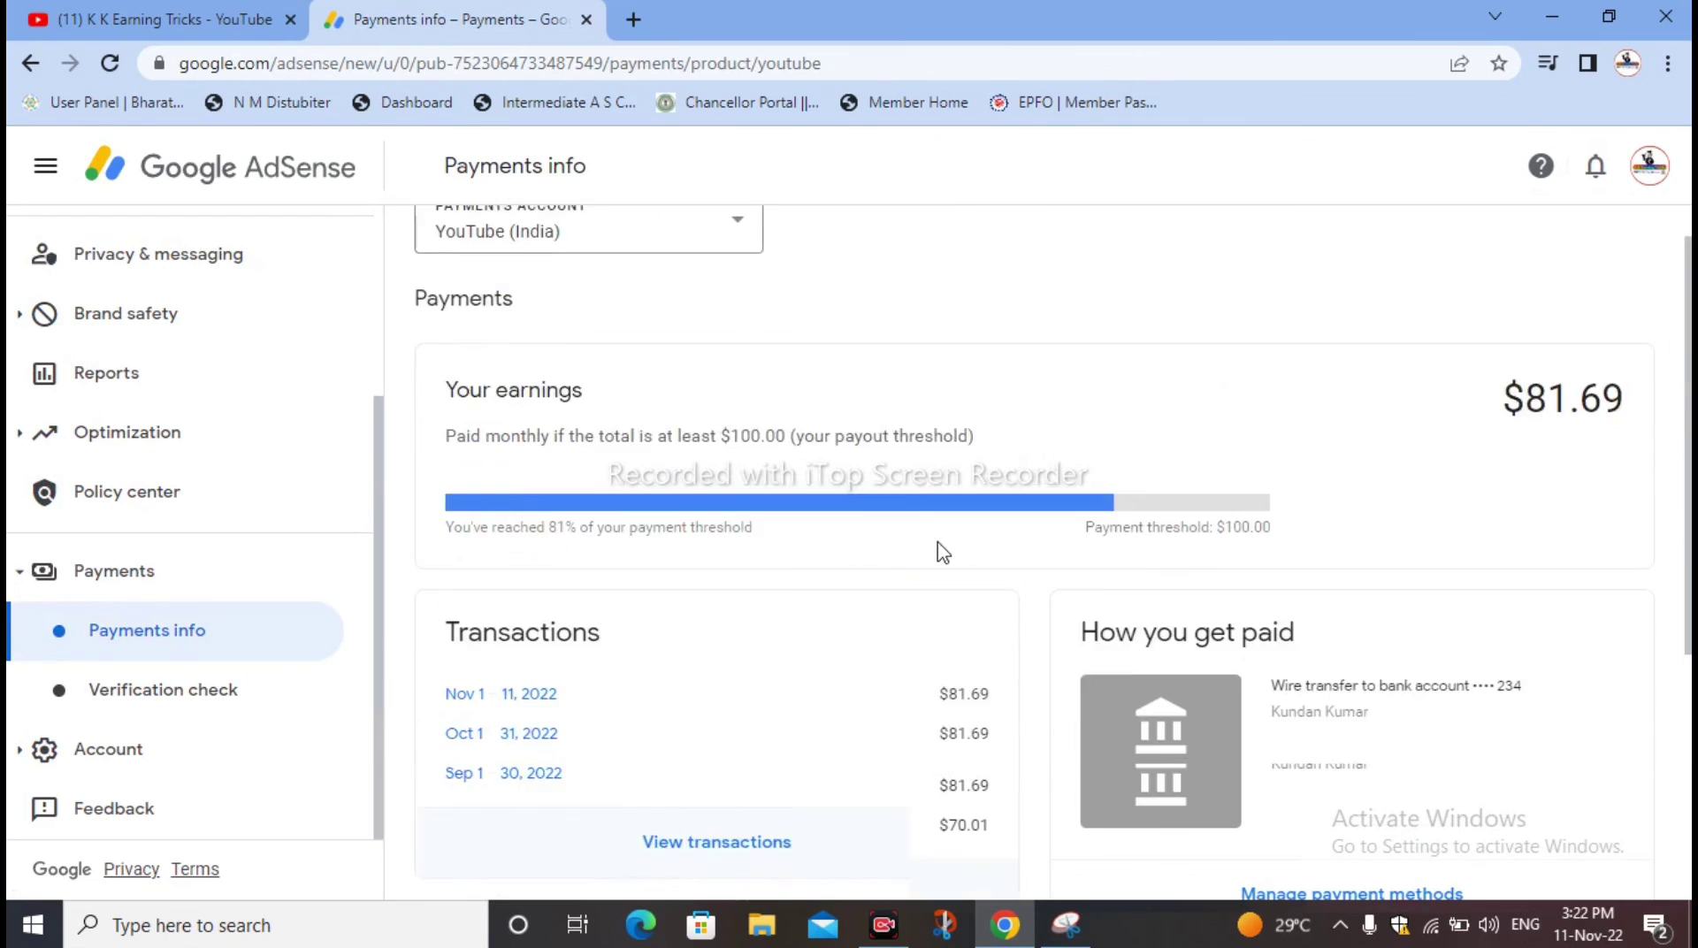
{"action": "scroll", "coordinate": [978, 482], "scroll_direction": "down", "scroll_amount": 2}
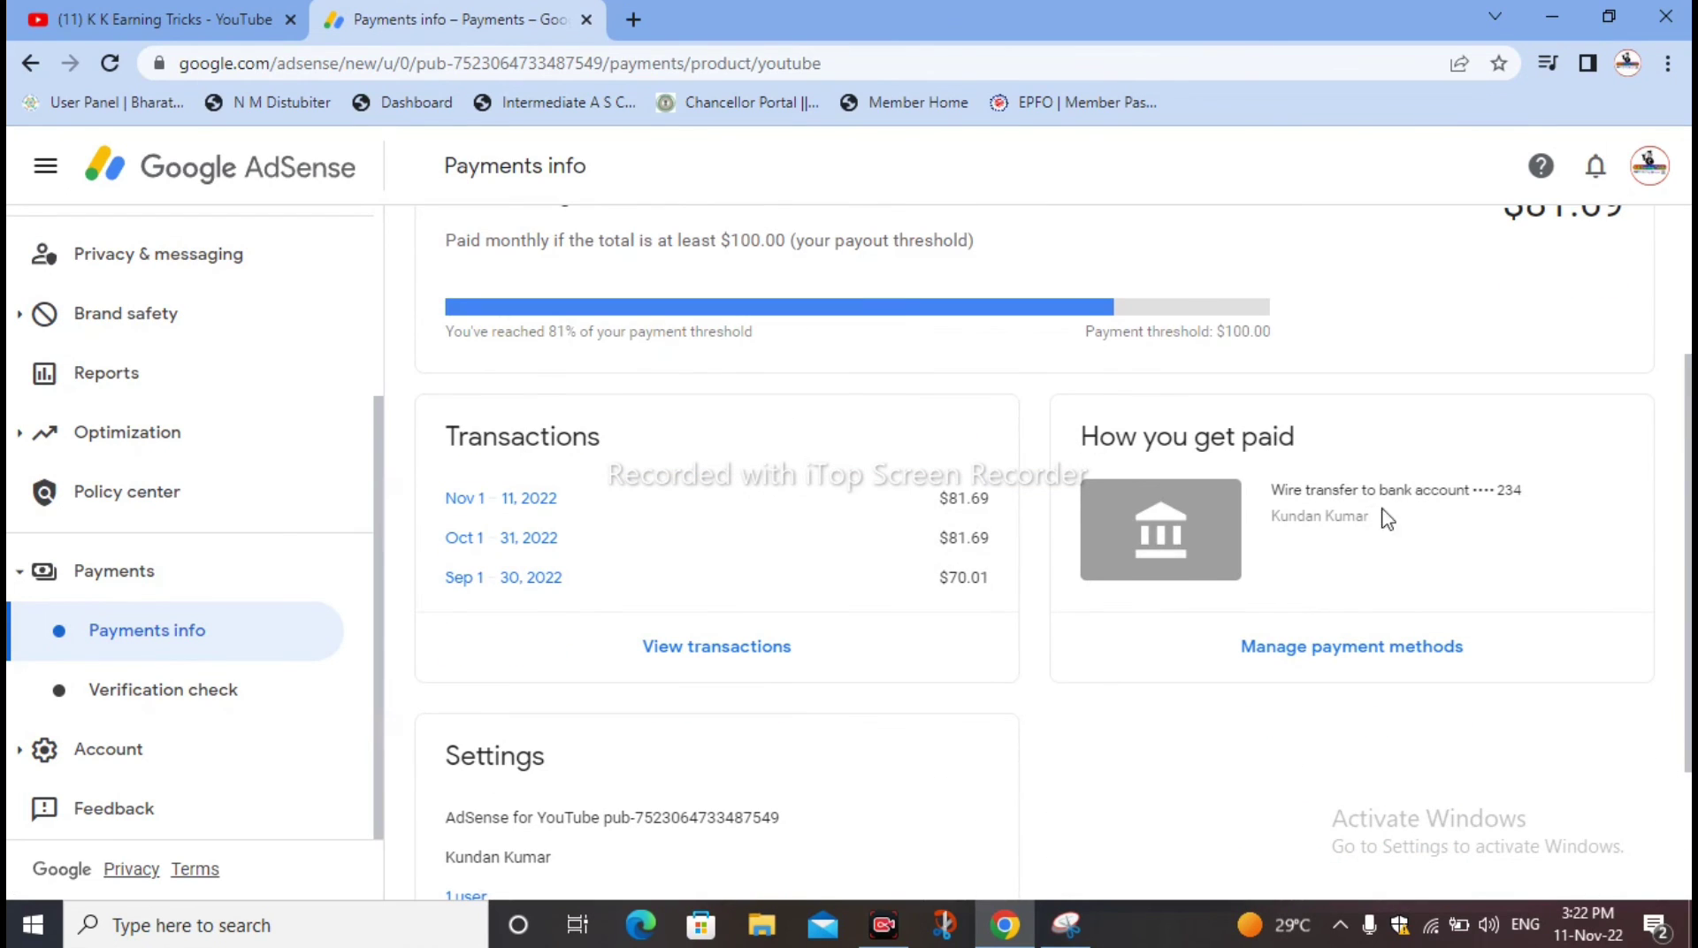
{"action": "scroll", "coordinate": [1132, 527], "scroll_direction": "up", "scroll_amount": 3}
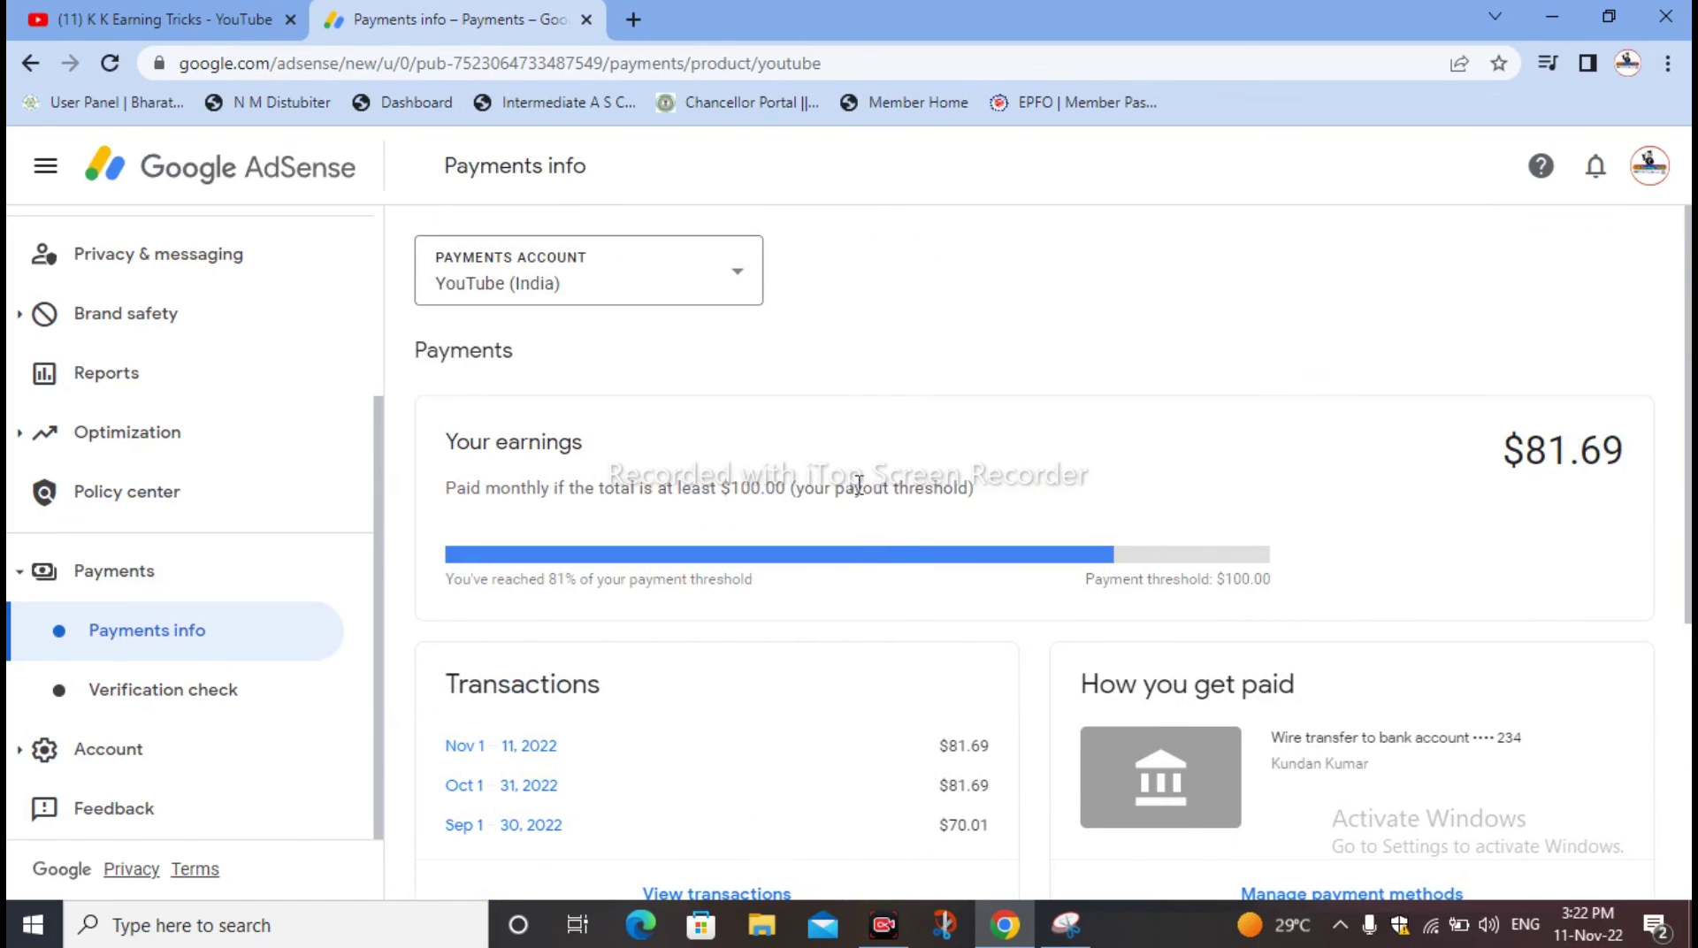
{"action": "left_click", "coordinate": [179, 11]}
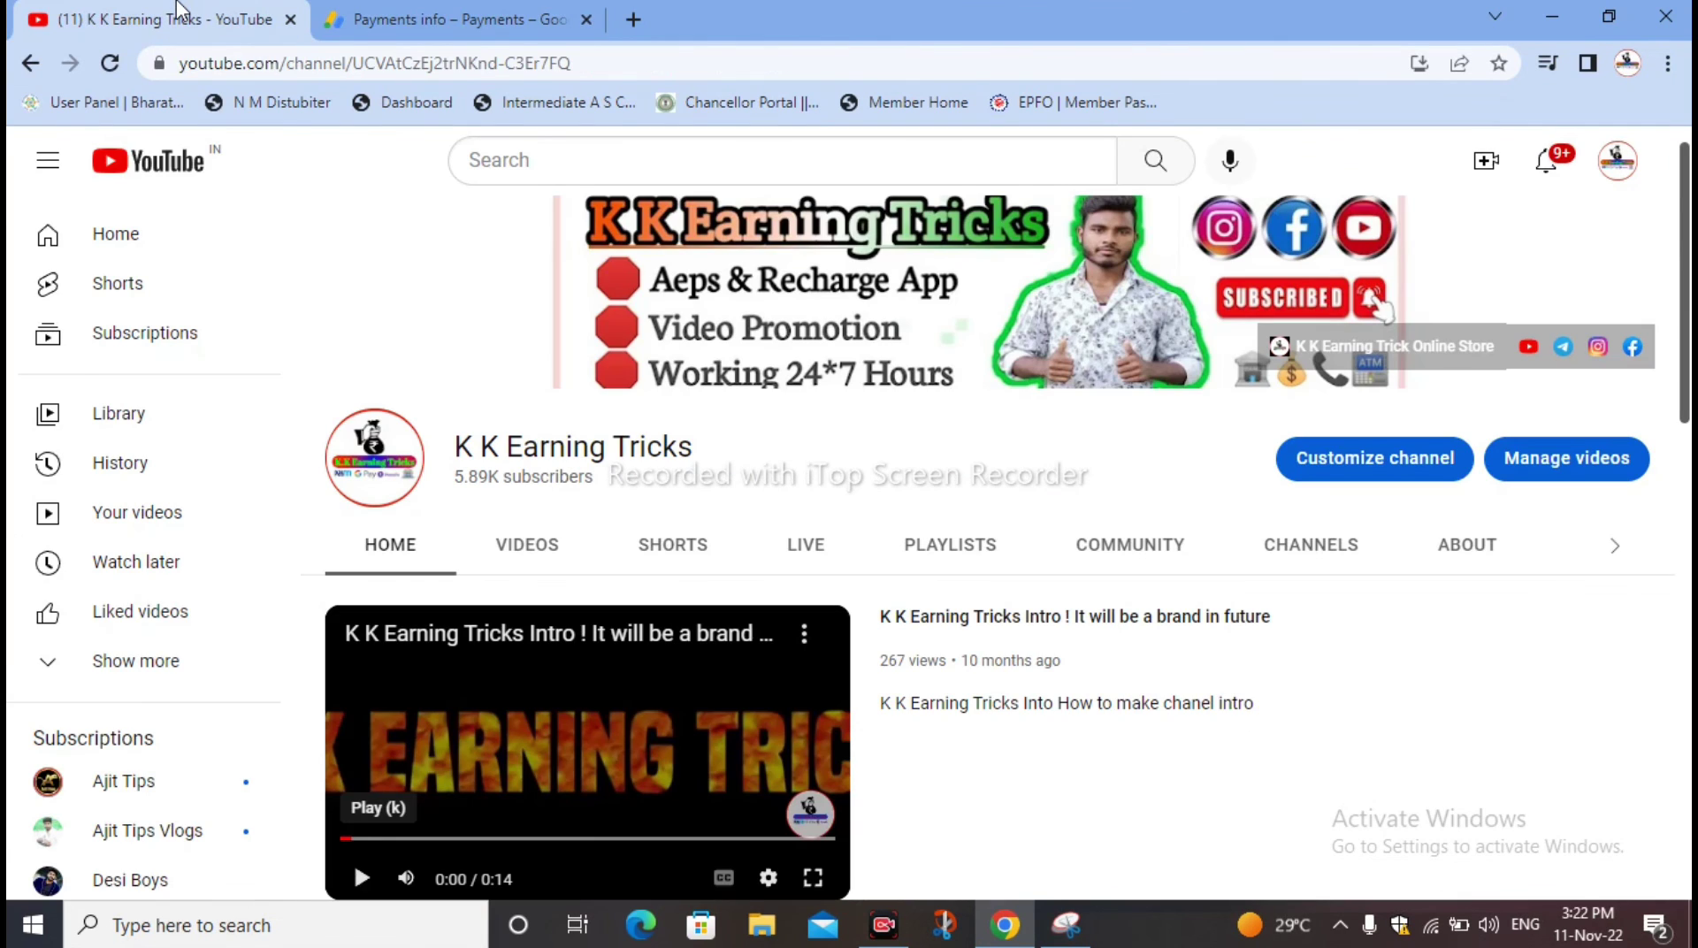